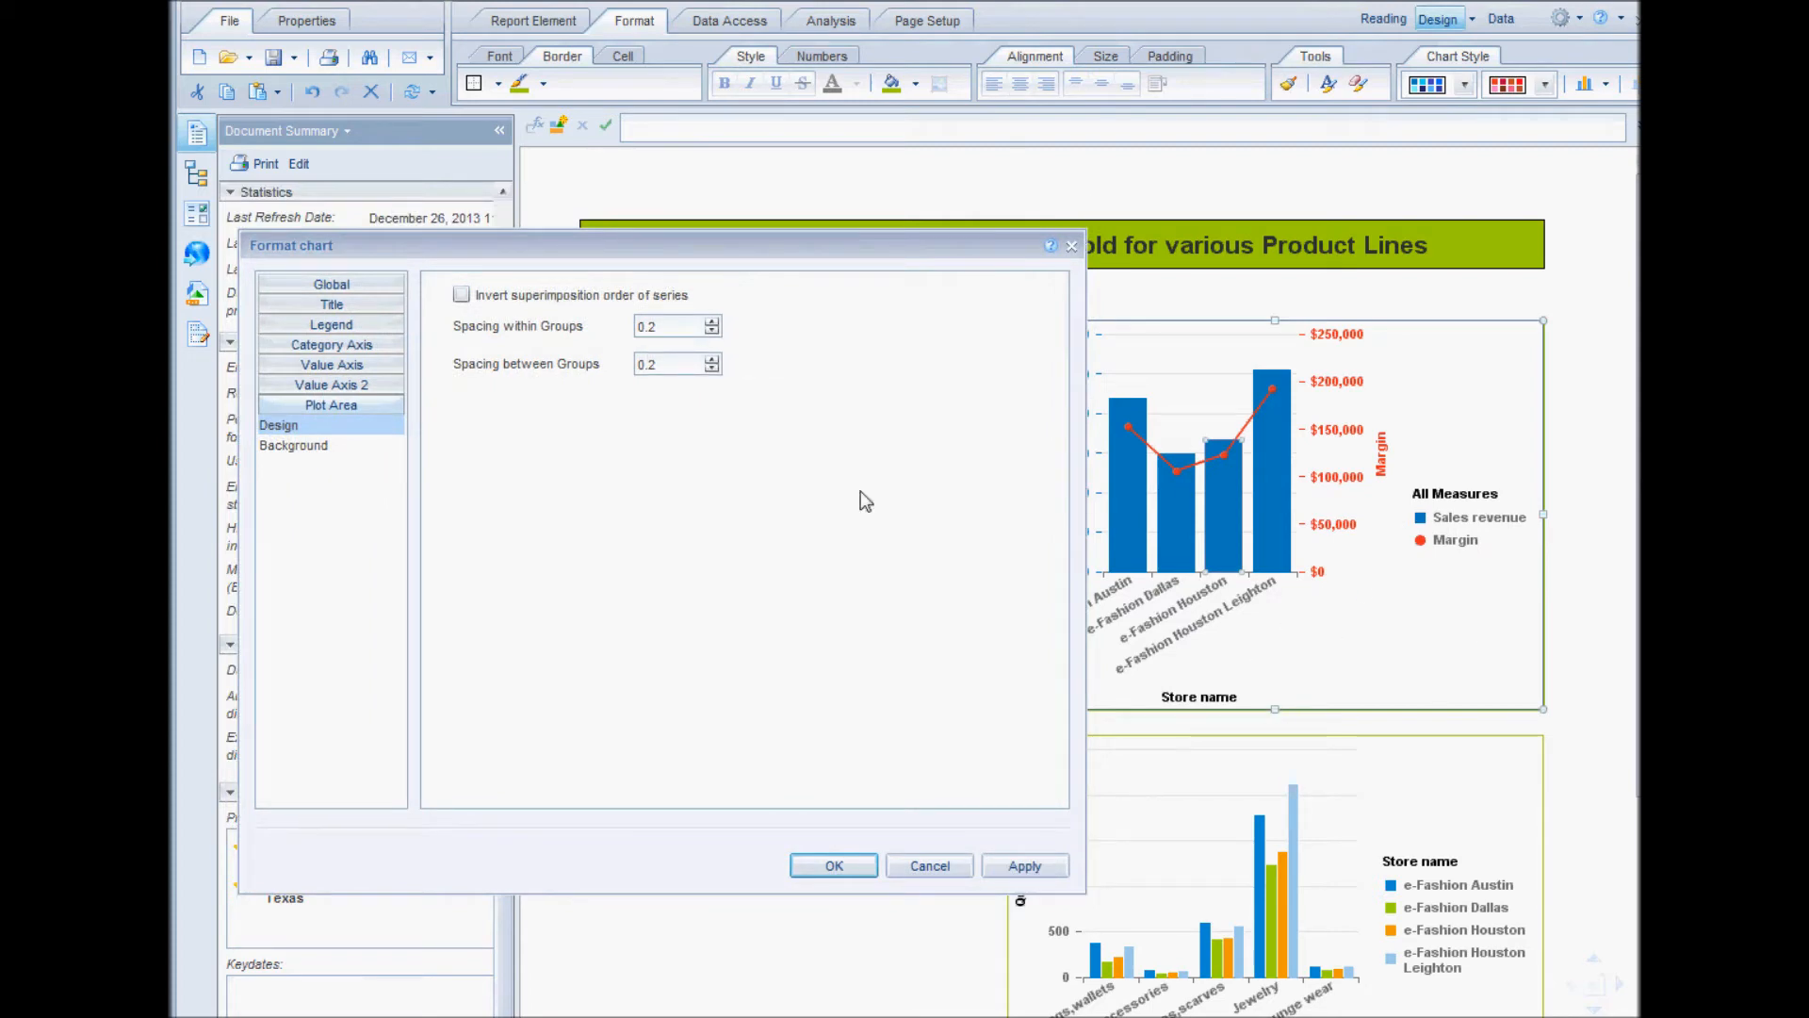
Set the chart's secondary color palette to Palette Green and apply it
left_click(342, 289)
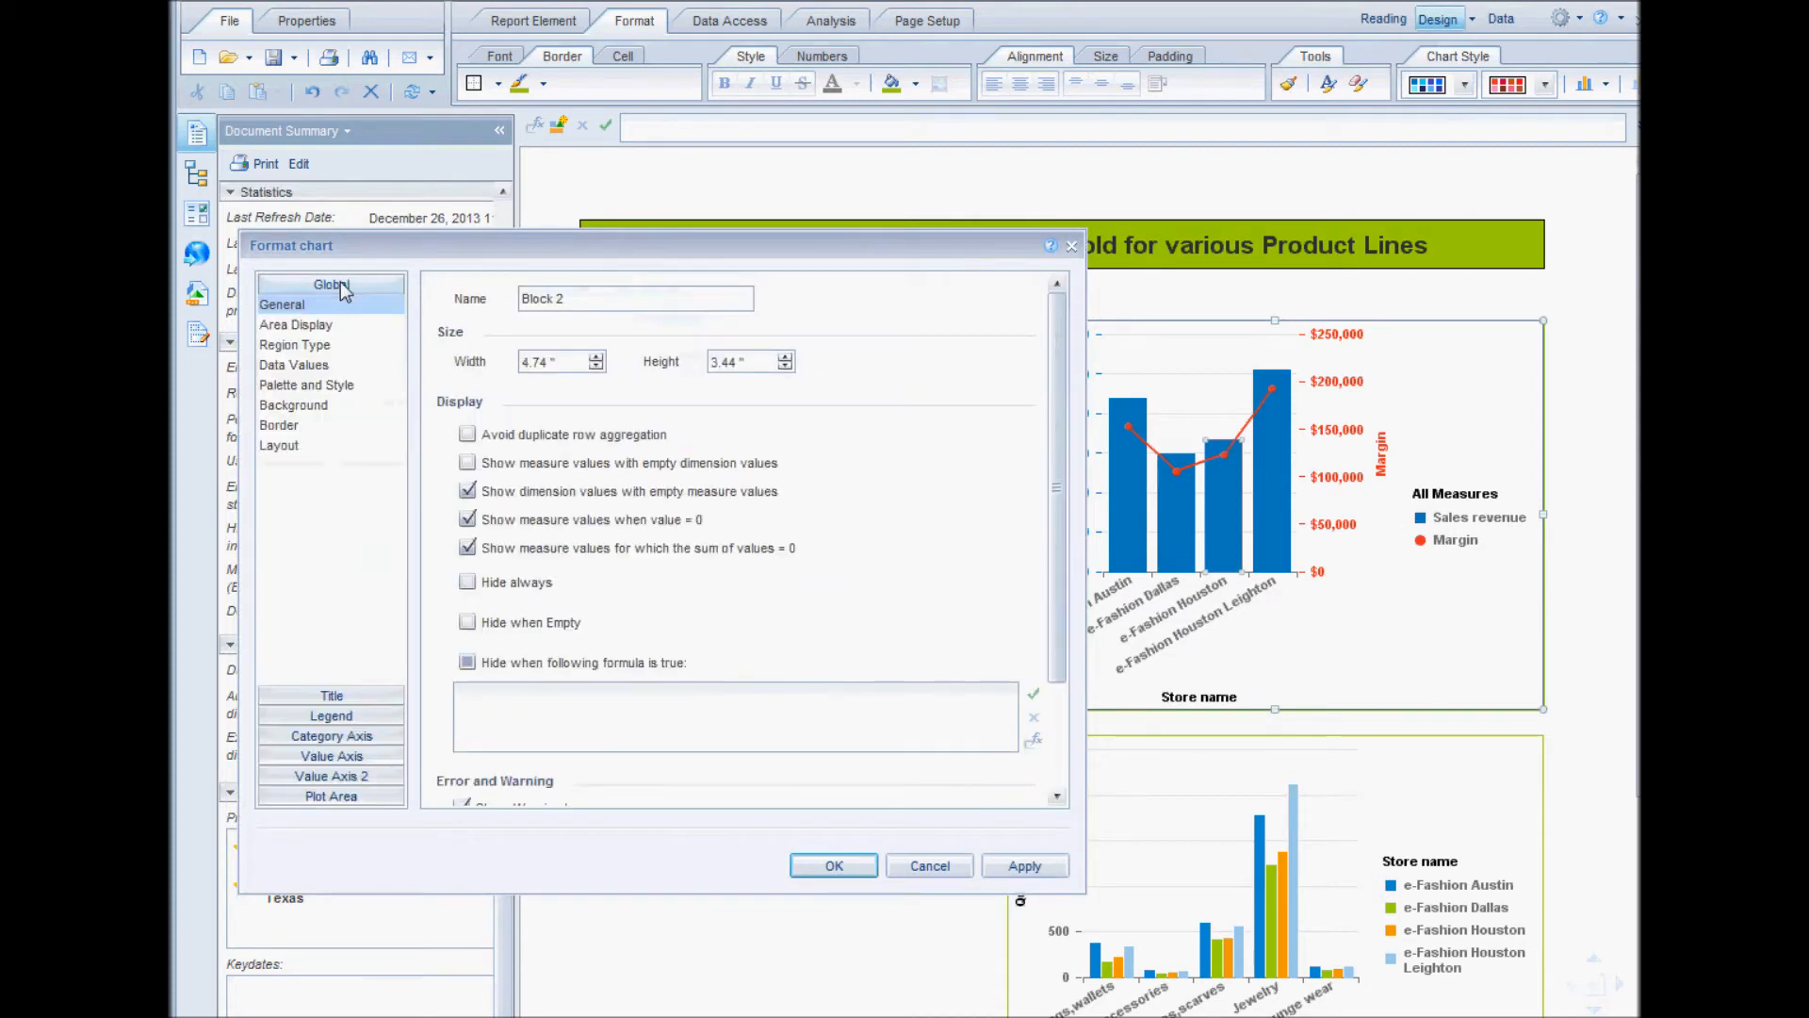
left_click(323, 390)
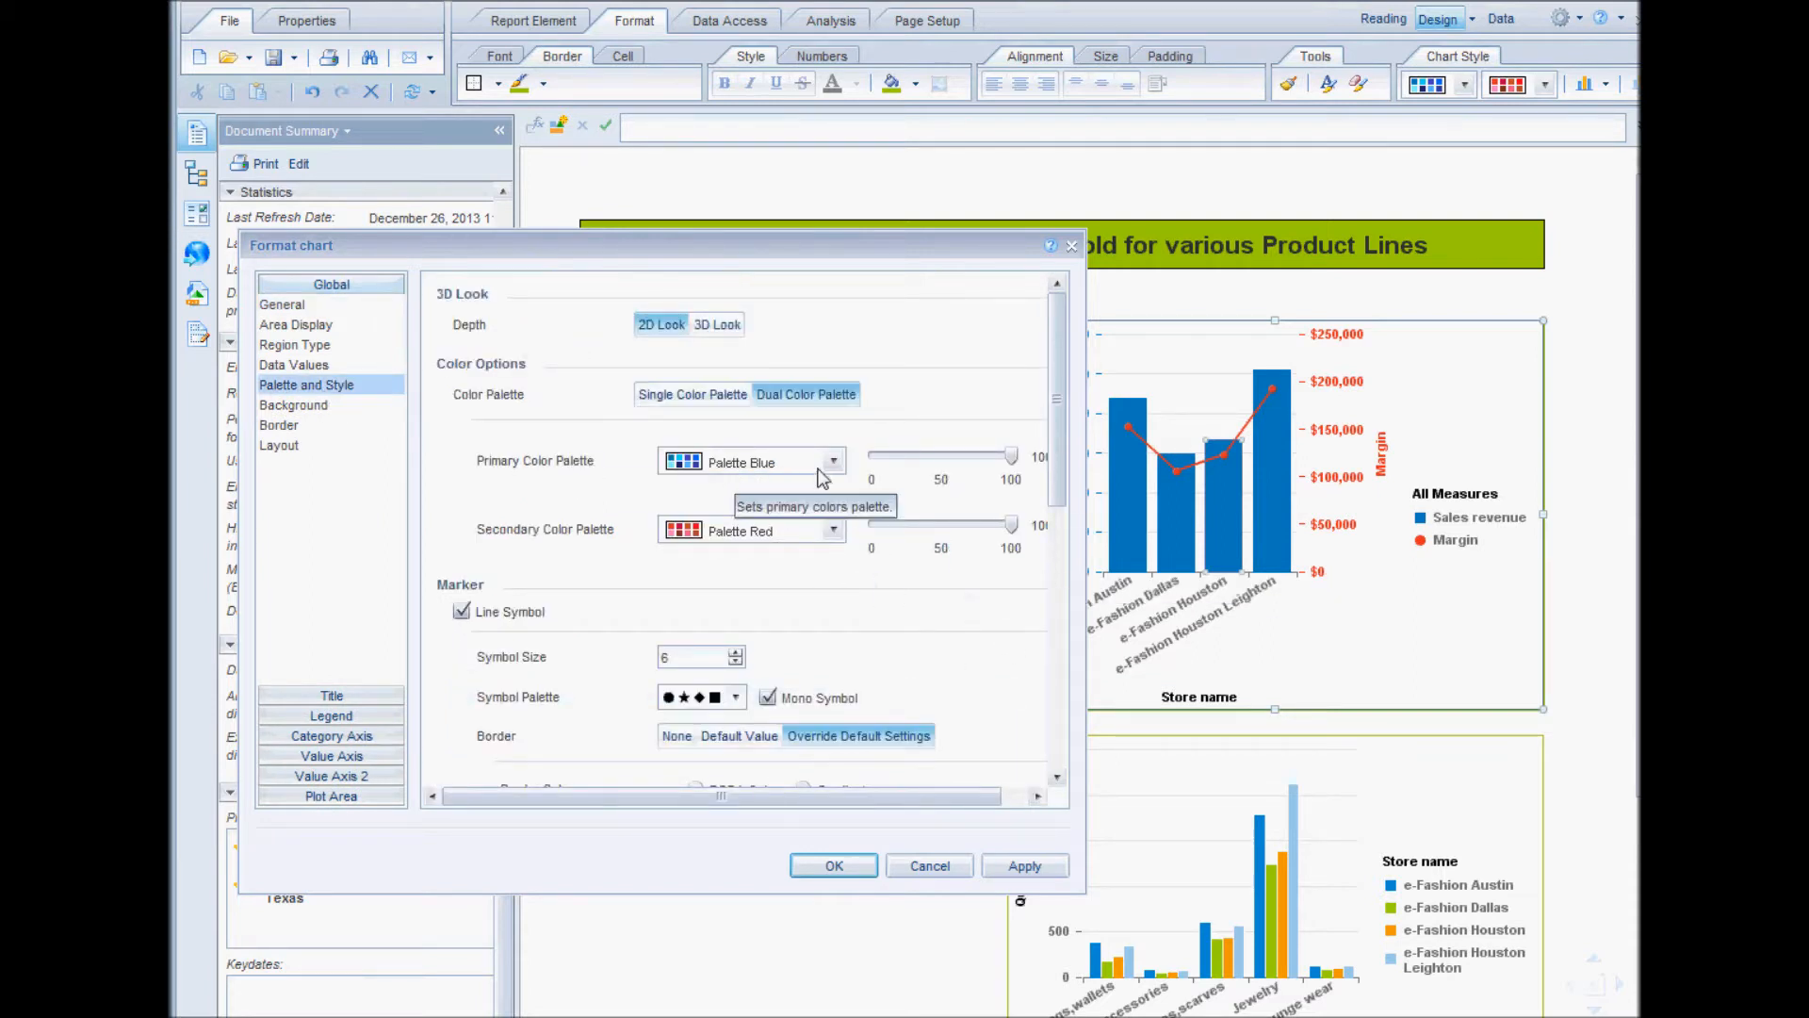
left_click(834, 531)
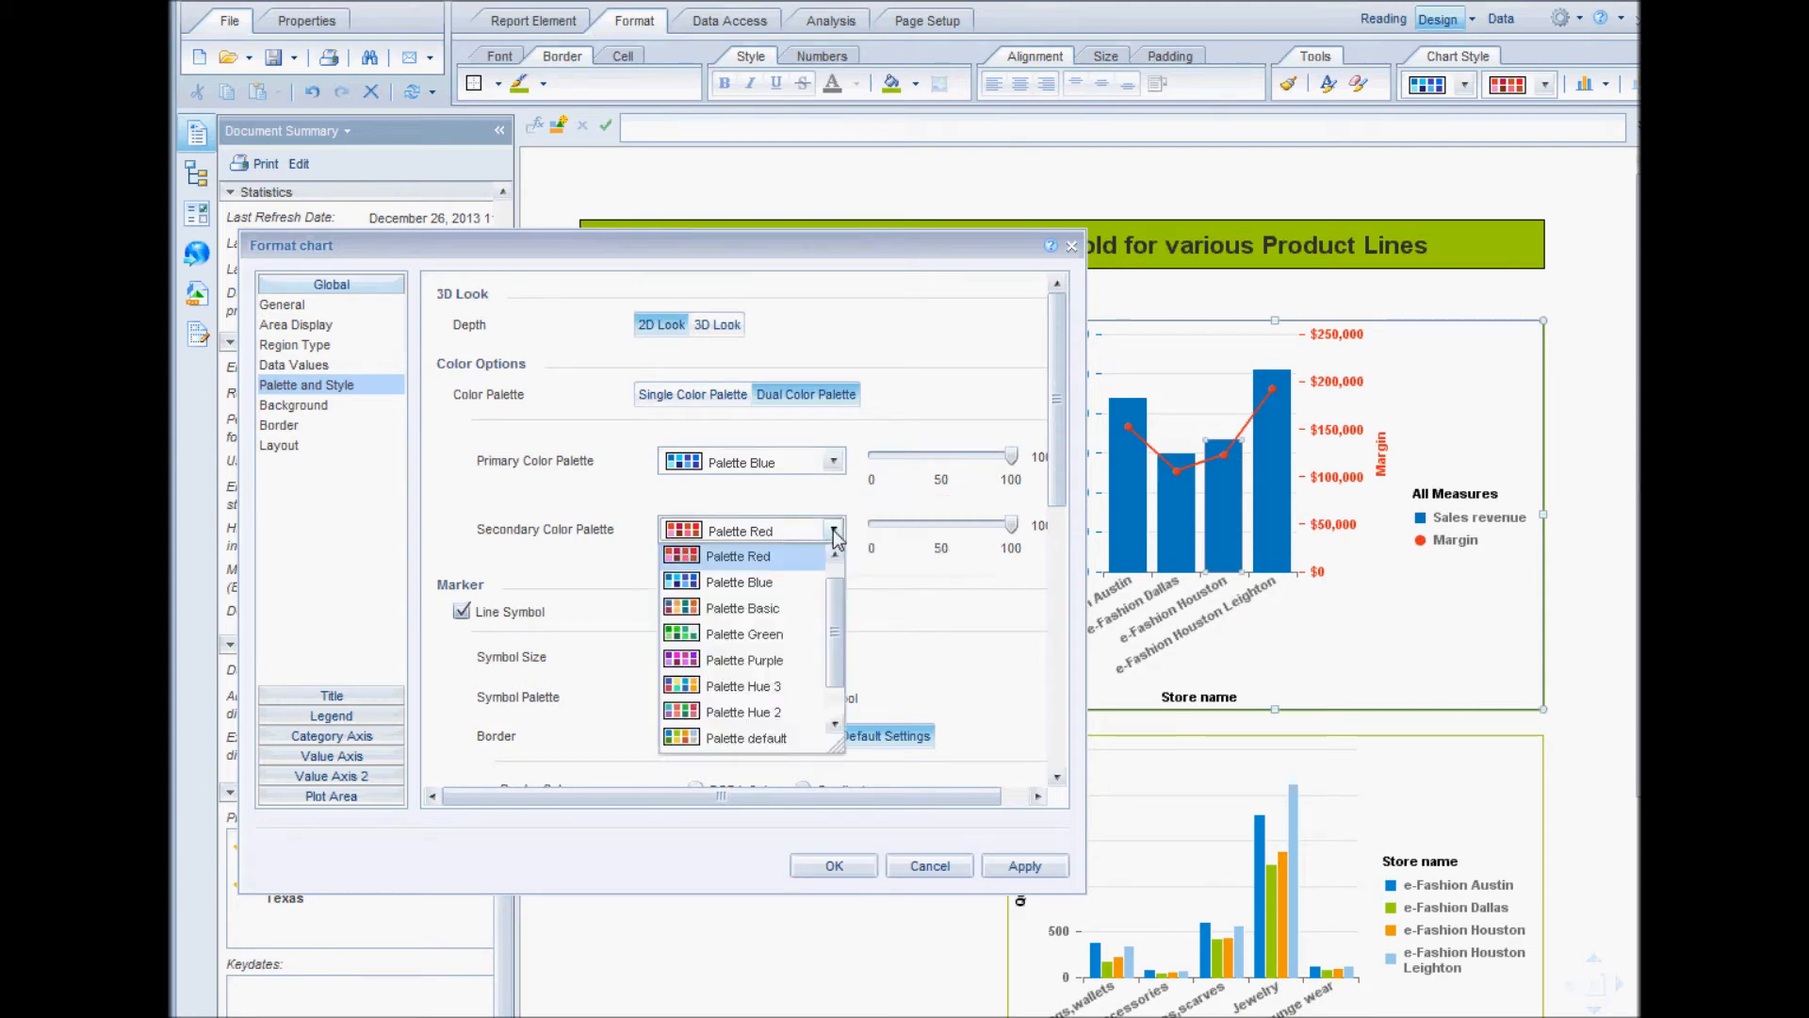
left_click(754, 645)
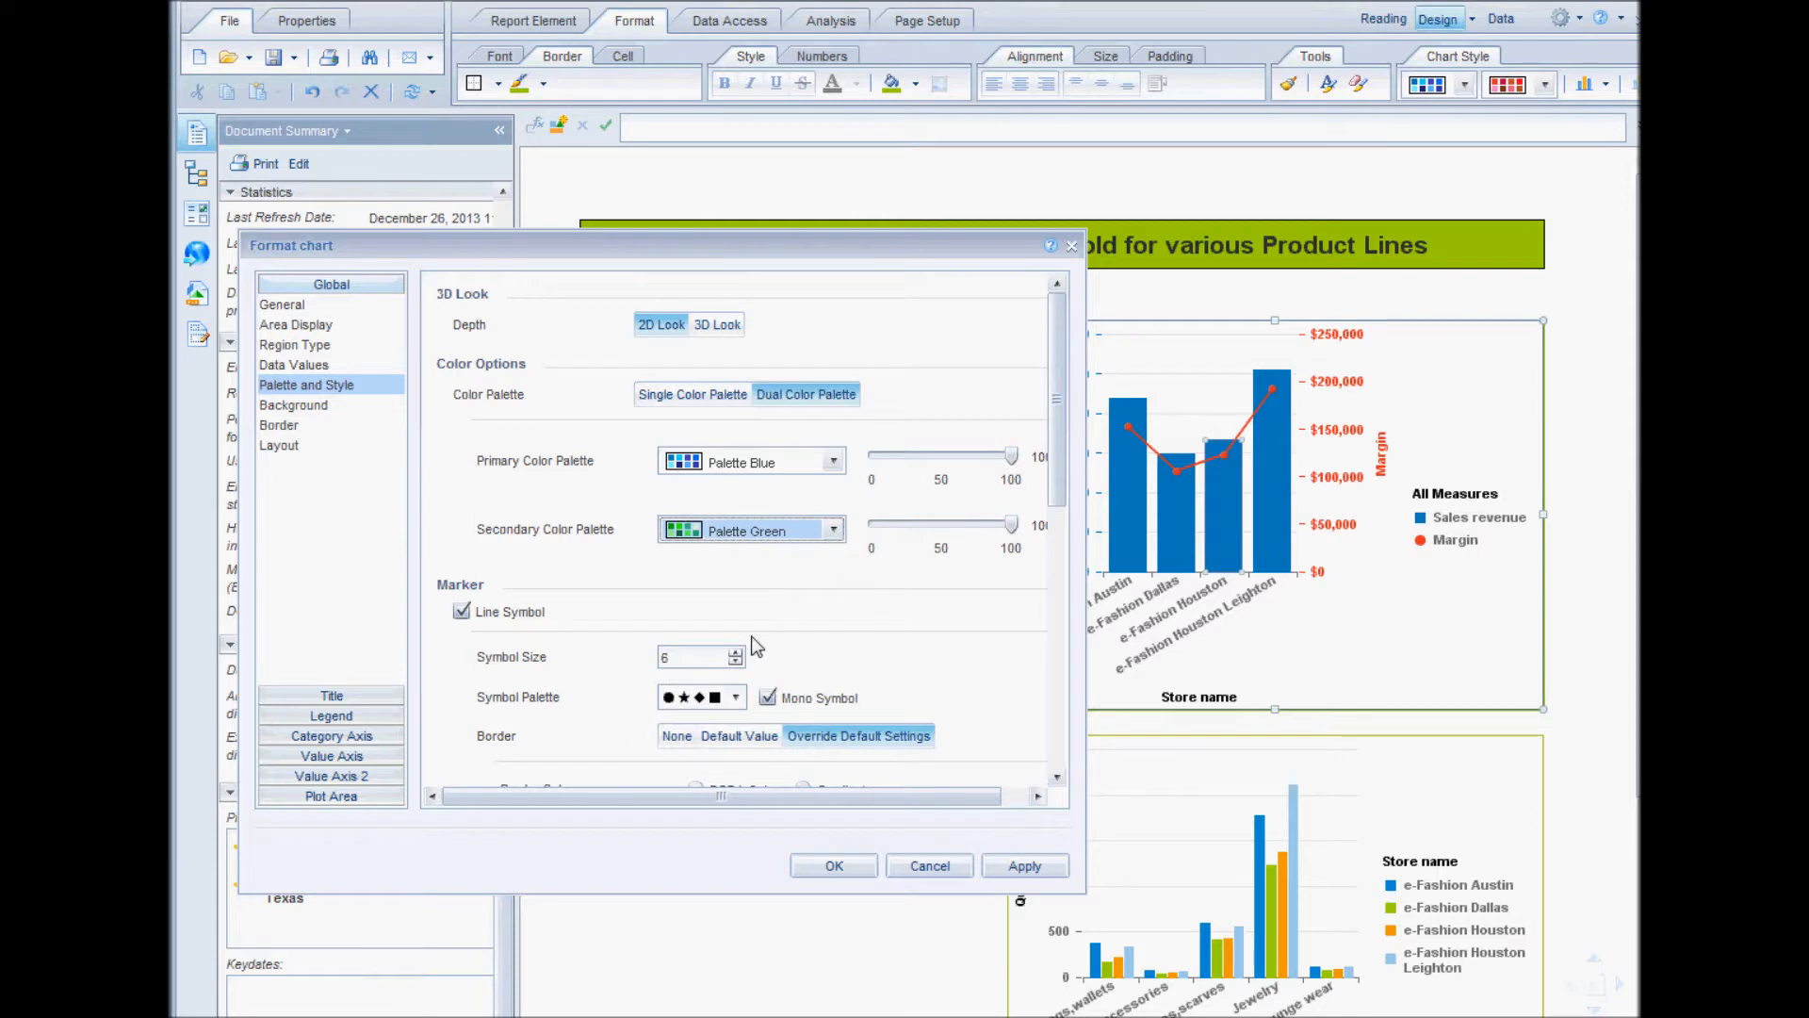
left_click(1029, 866)
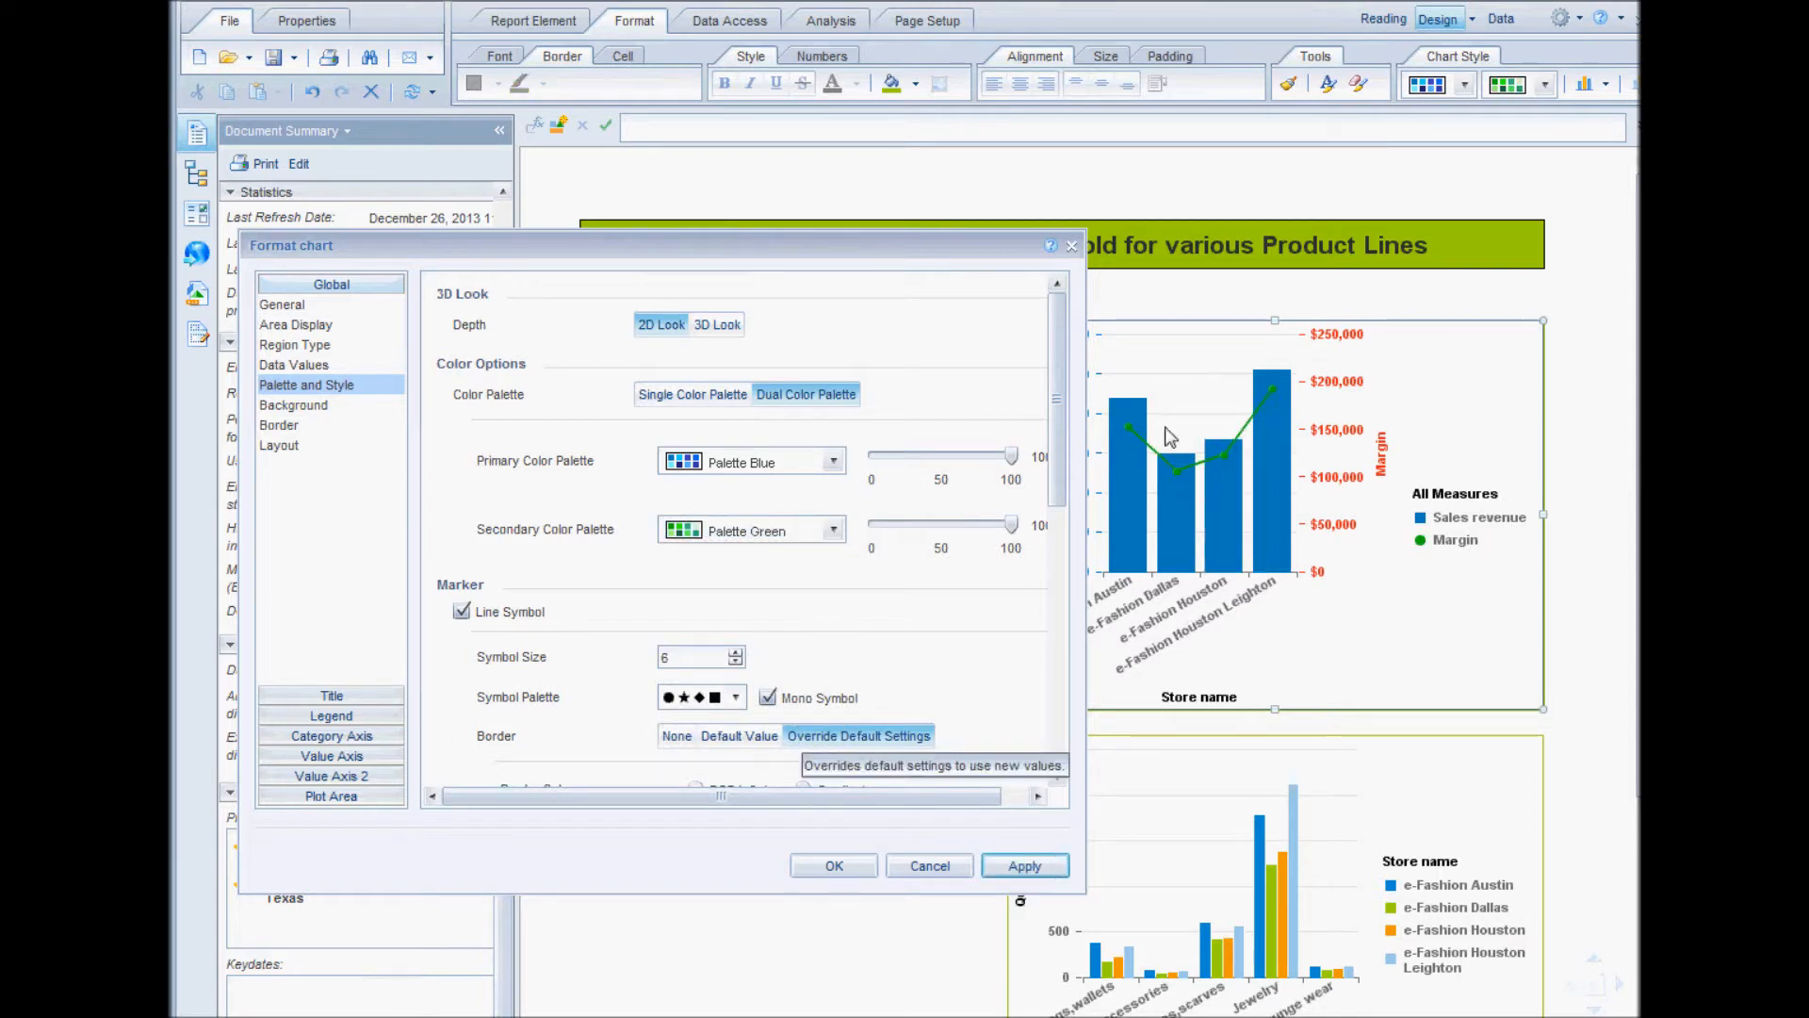
Set the chart's secondary color palette to Palette Purple and apply it
left_click(834, 529)
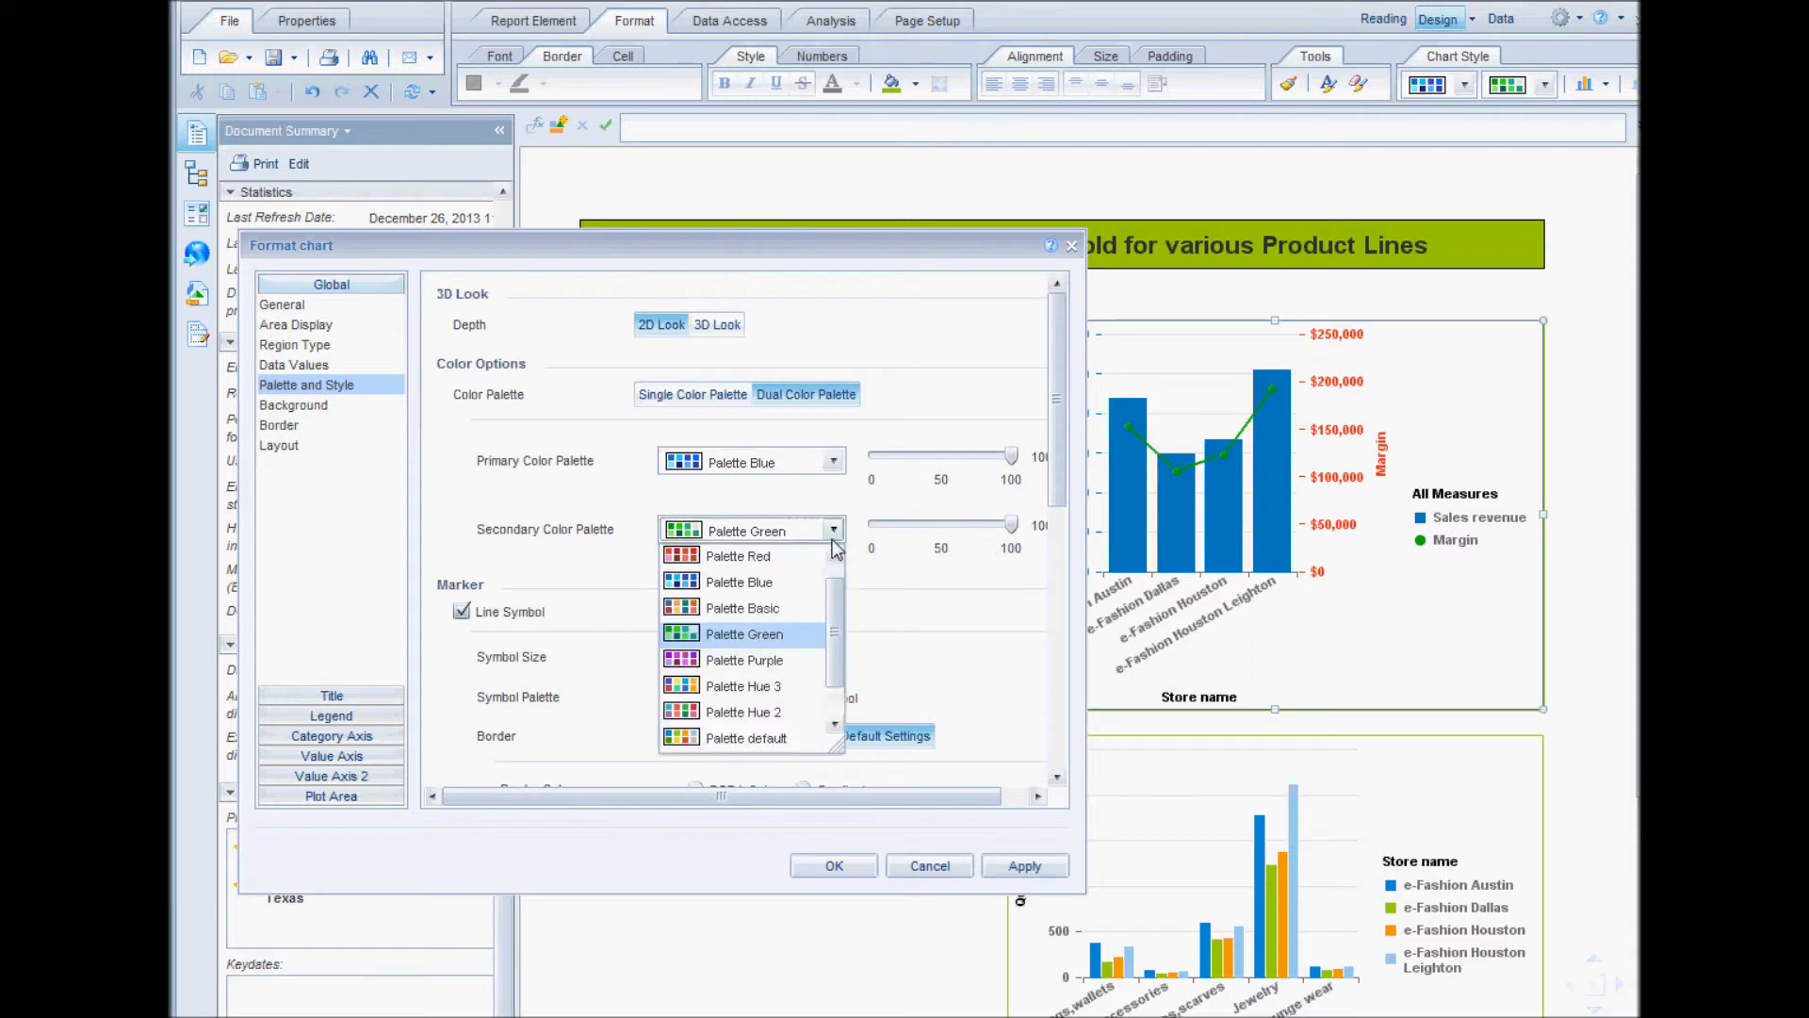
left_click(745, 660)
left_click(1025, 867)
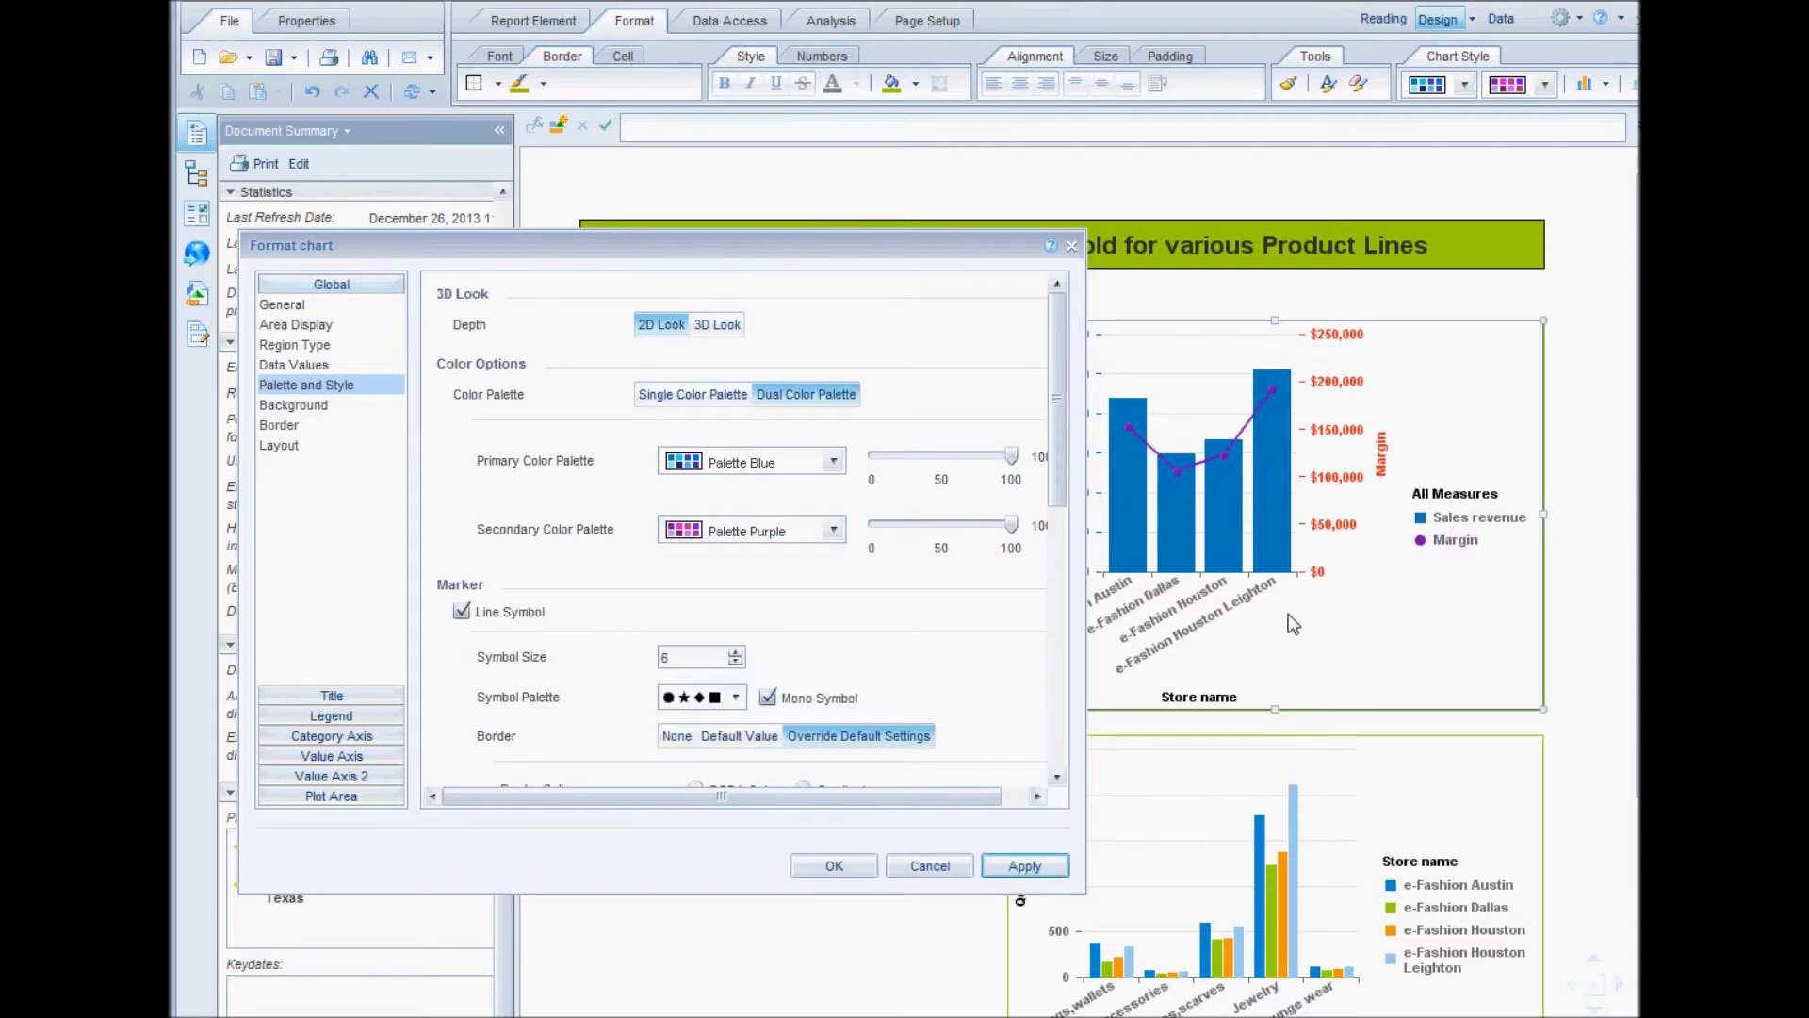
Set the chart's primary color palette to Palette Red and apply it
left_click(834, 461)
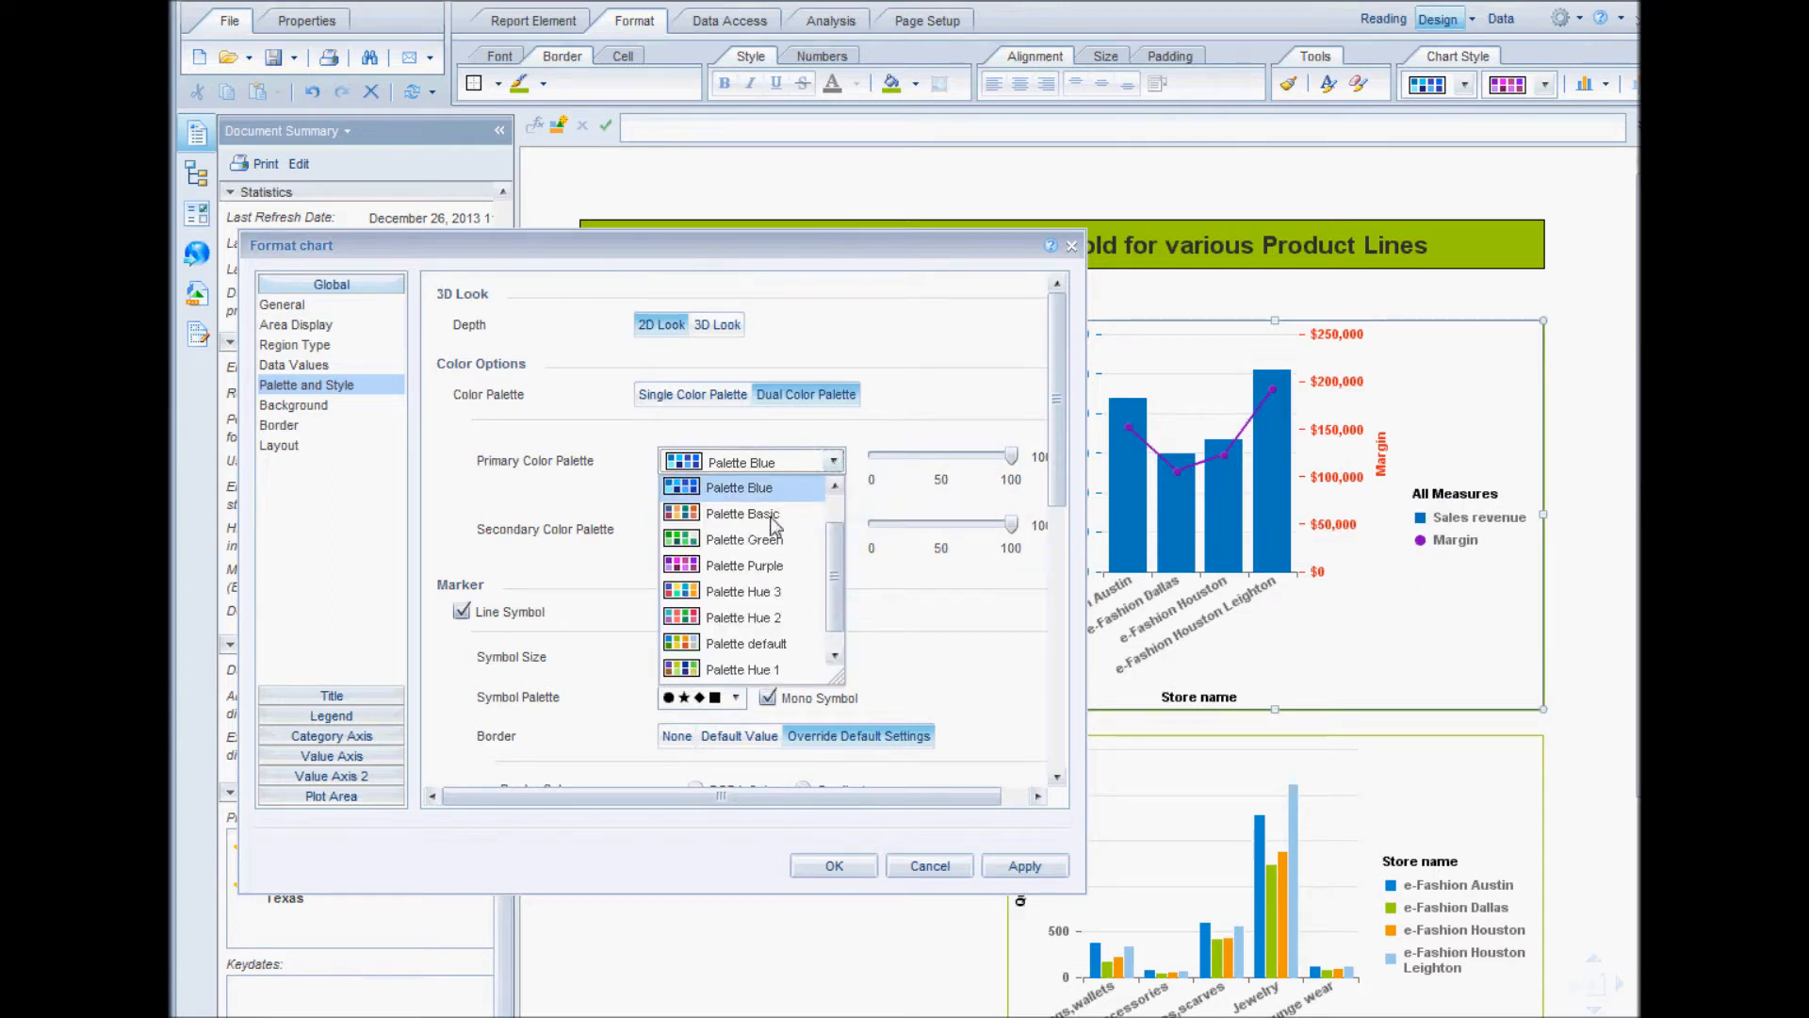
scroll(726, 608, "up", 2)
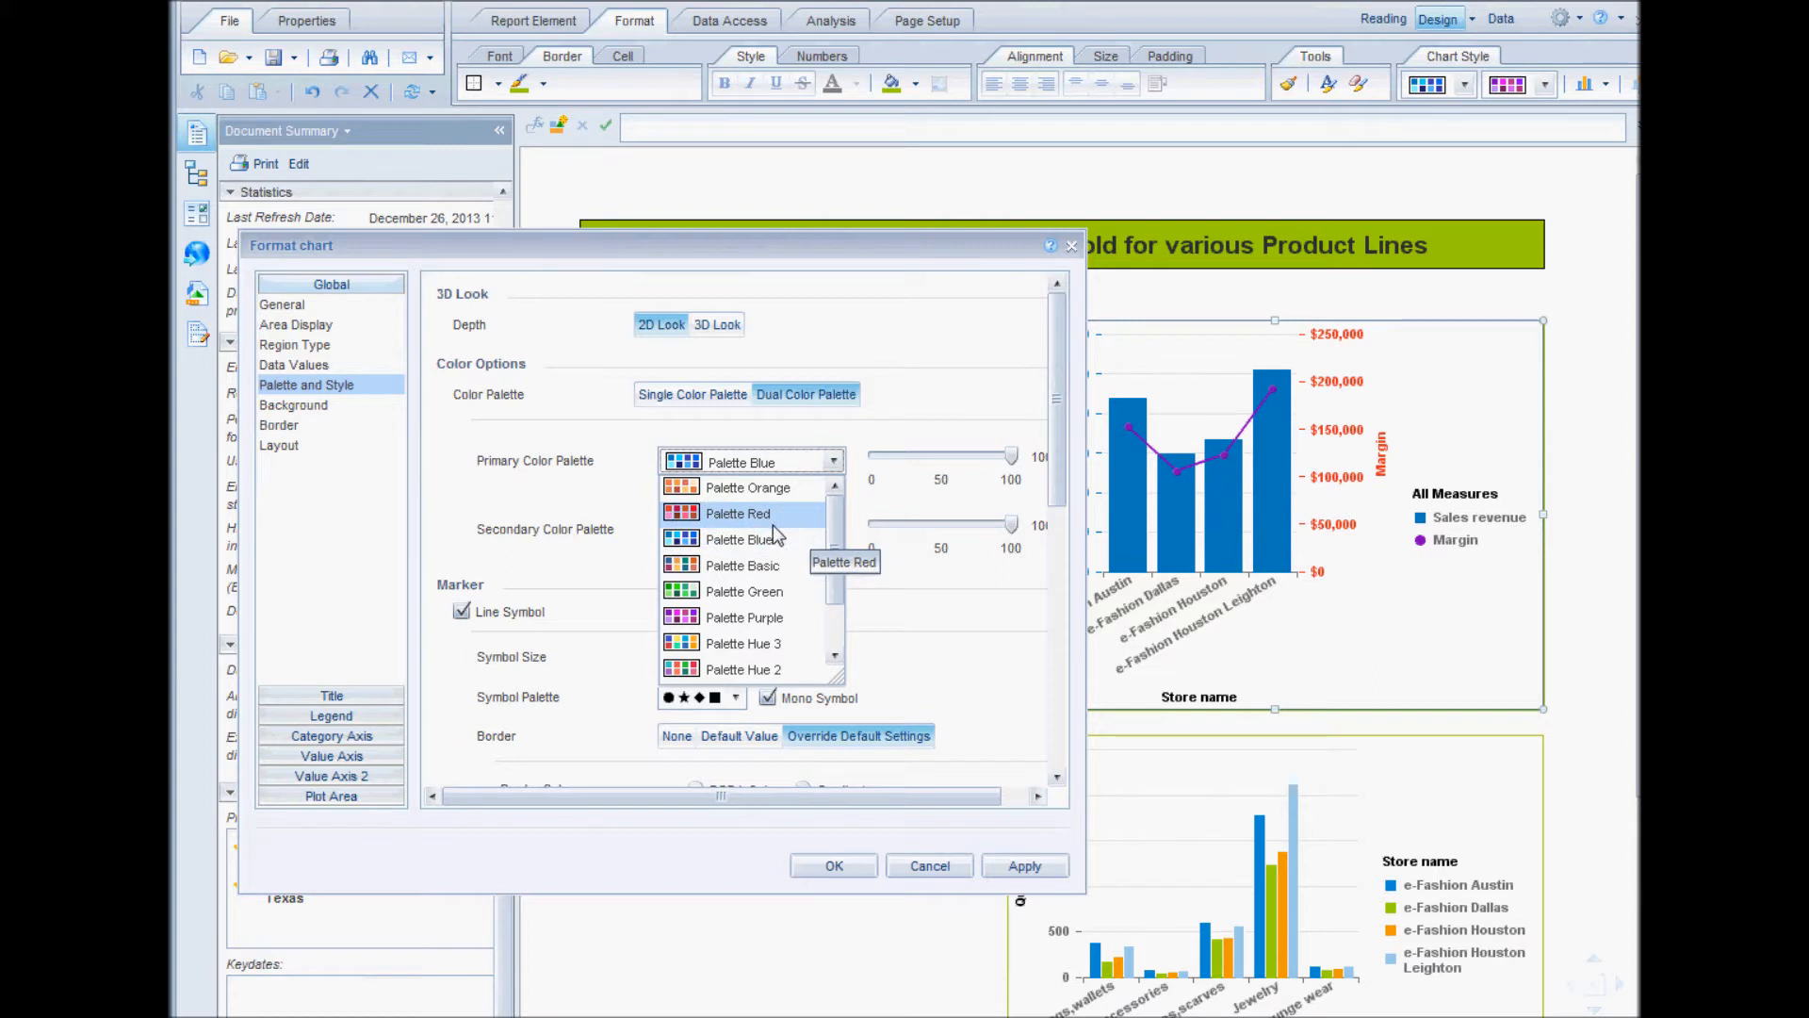
left_click(760, 514)
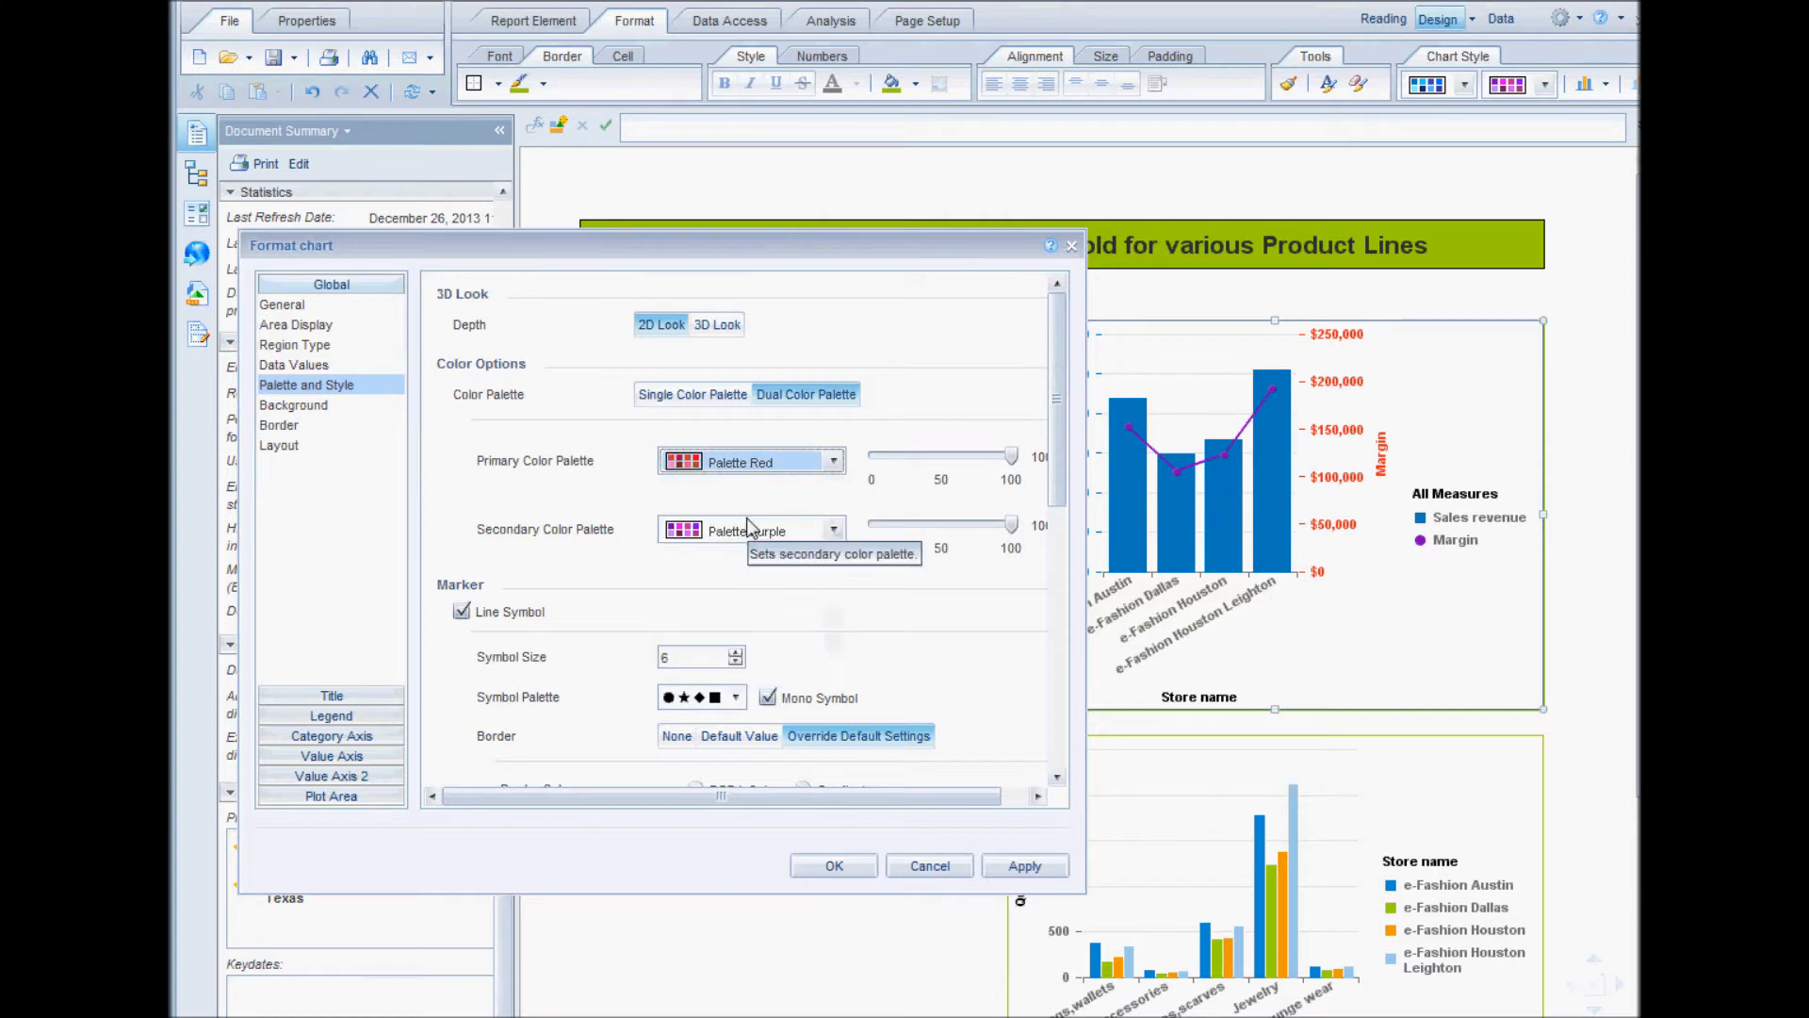
left_click(1015, 868)
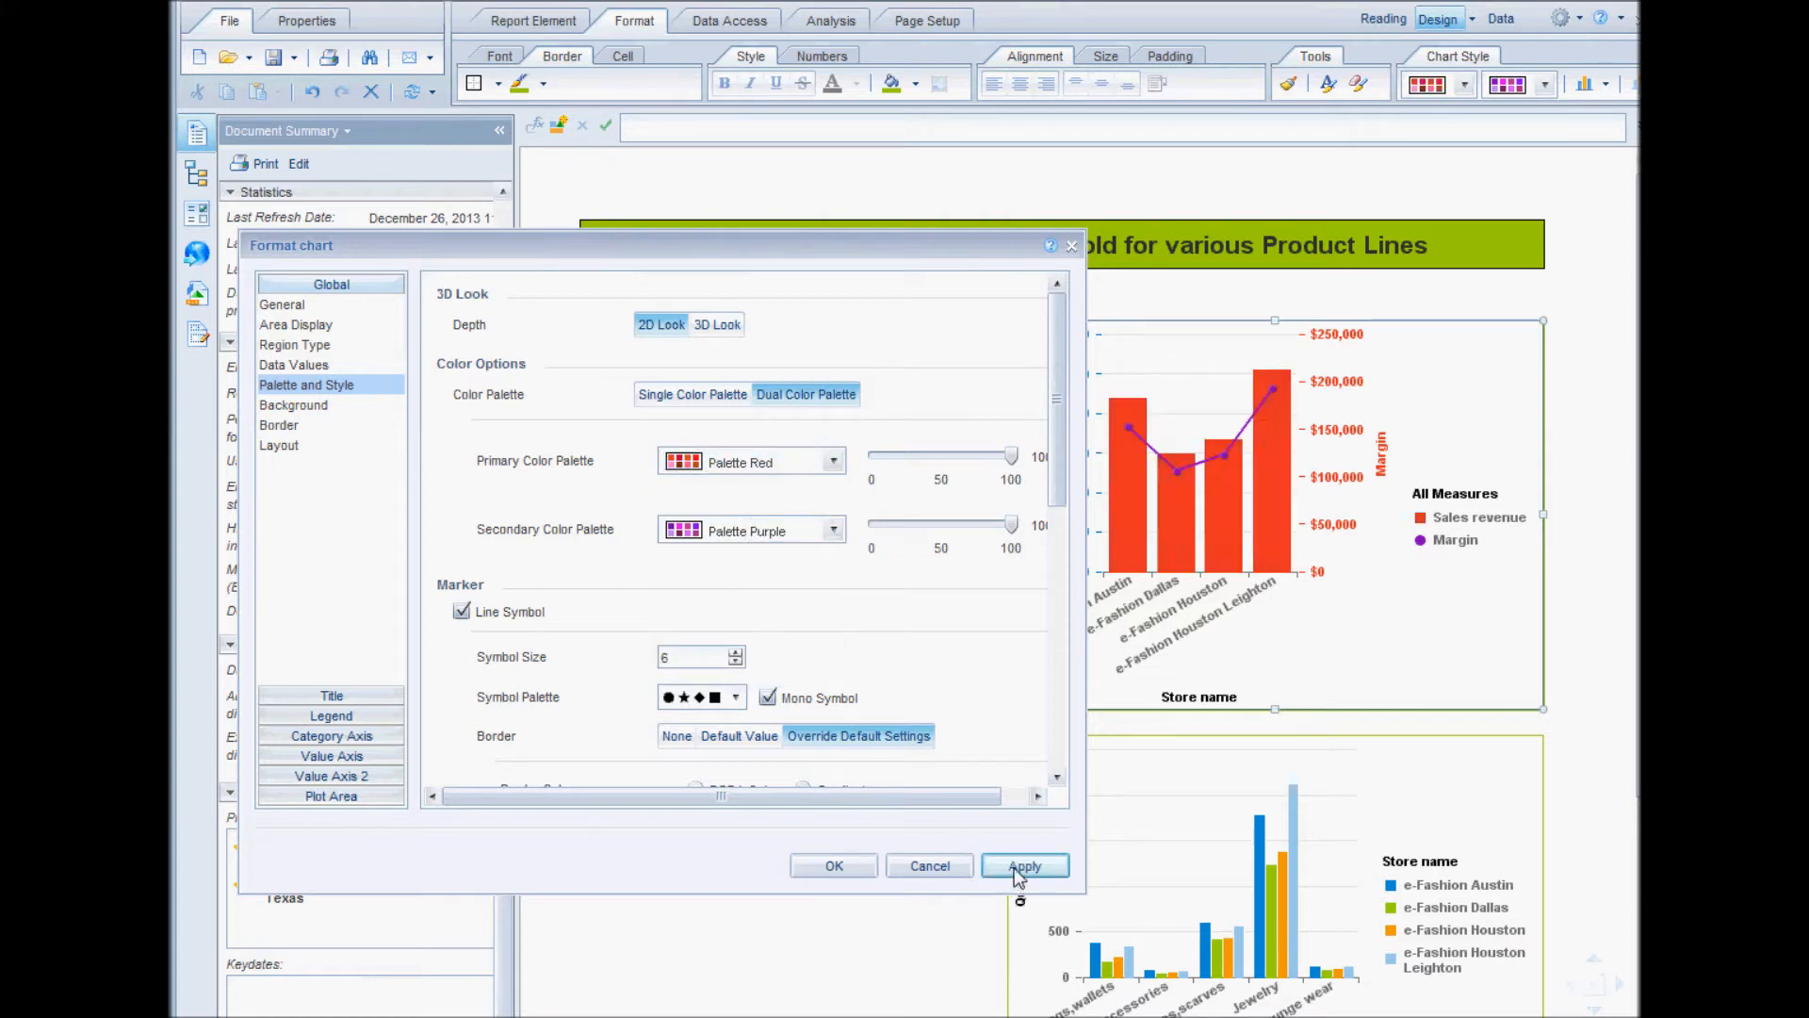
Restore the primary color palette to Palette Blue and the secondary one to Palette Red, applying both
left_click(833, 460)
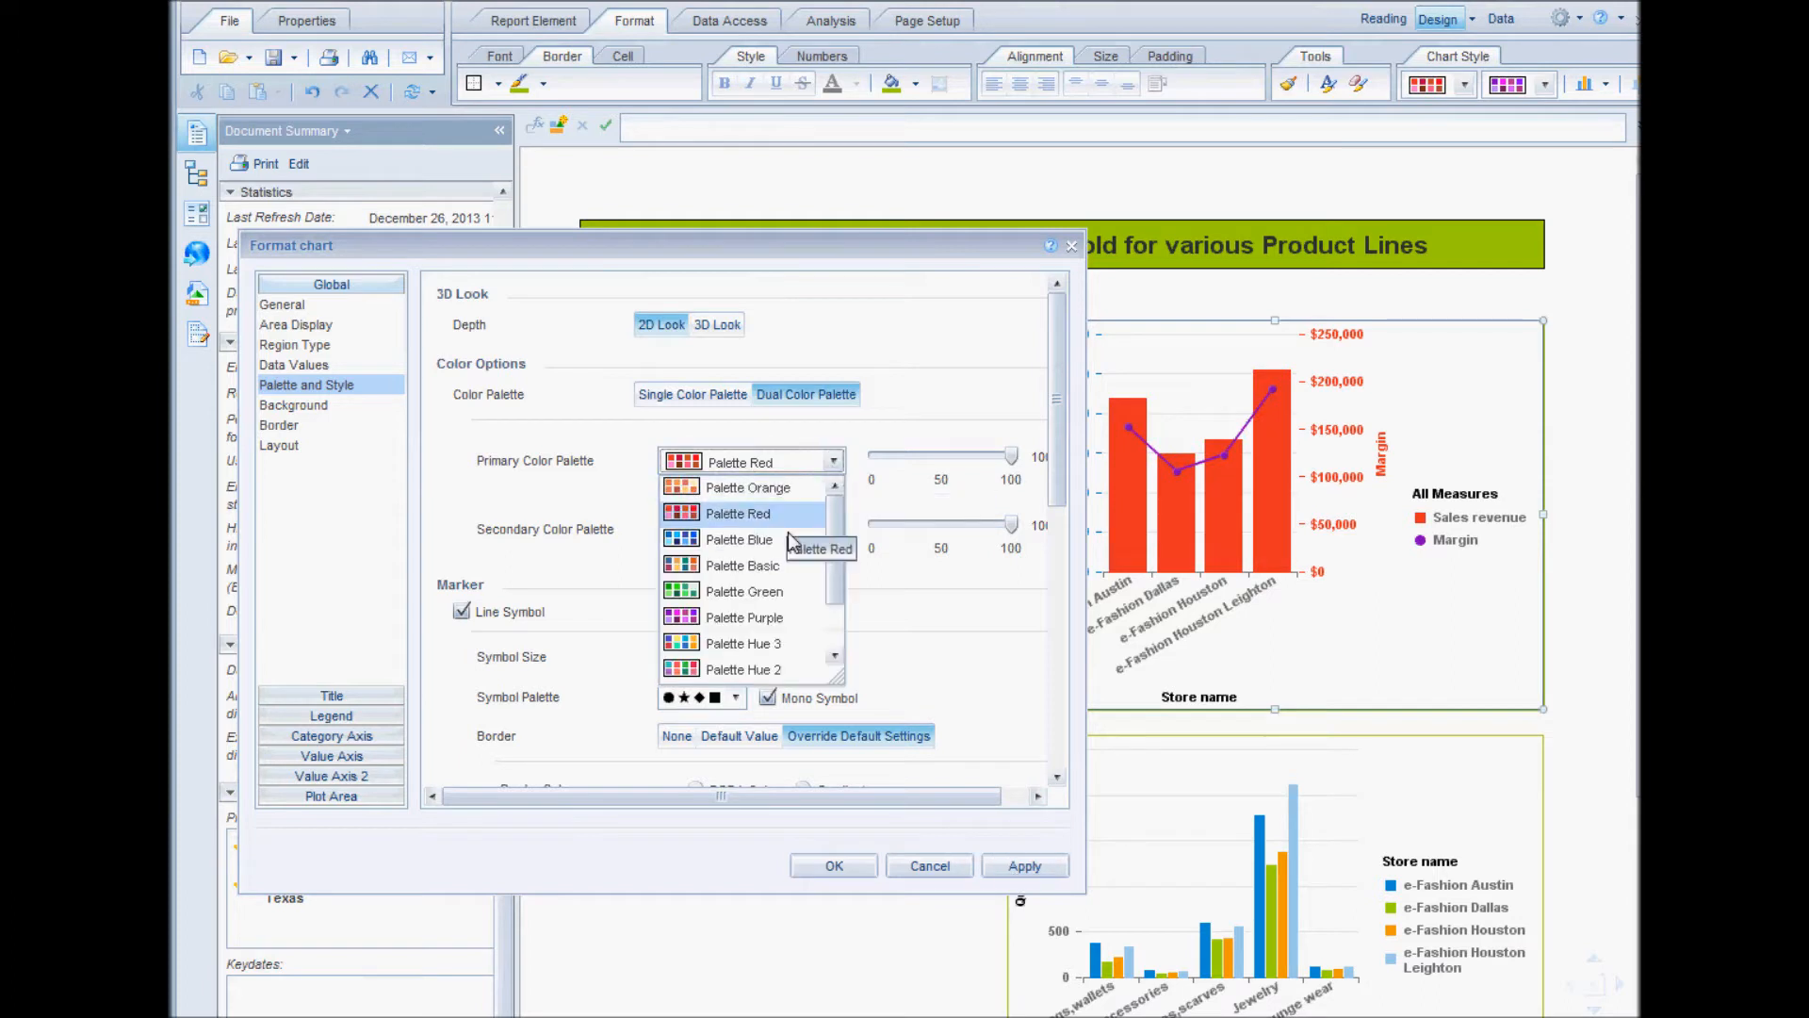
left_click(754, 476)
left_click(1017, 862)
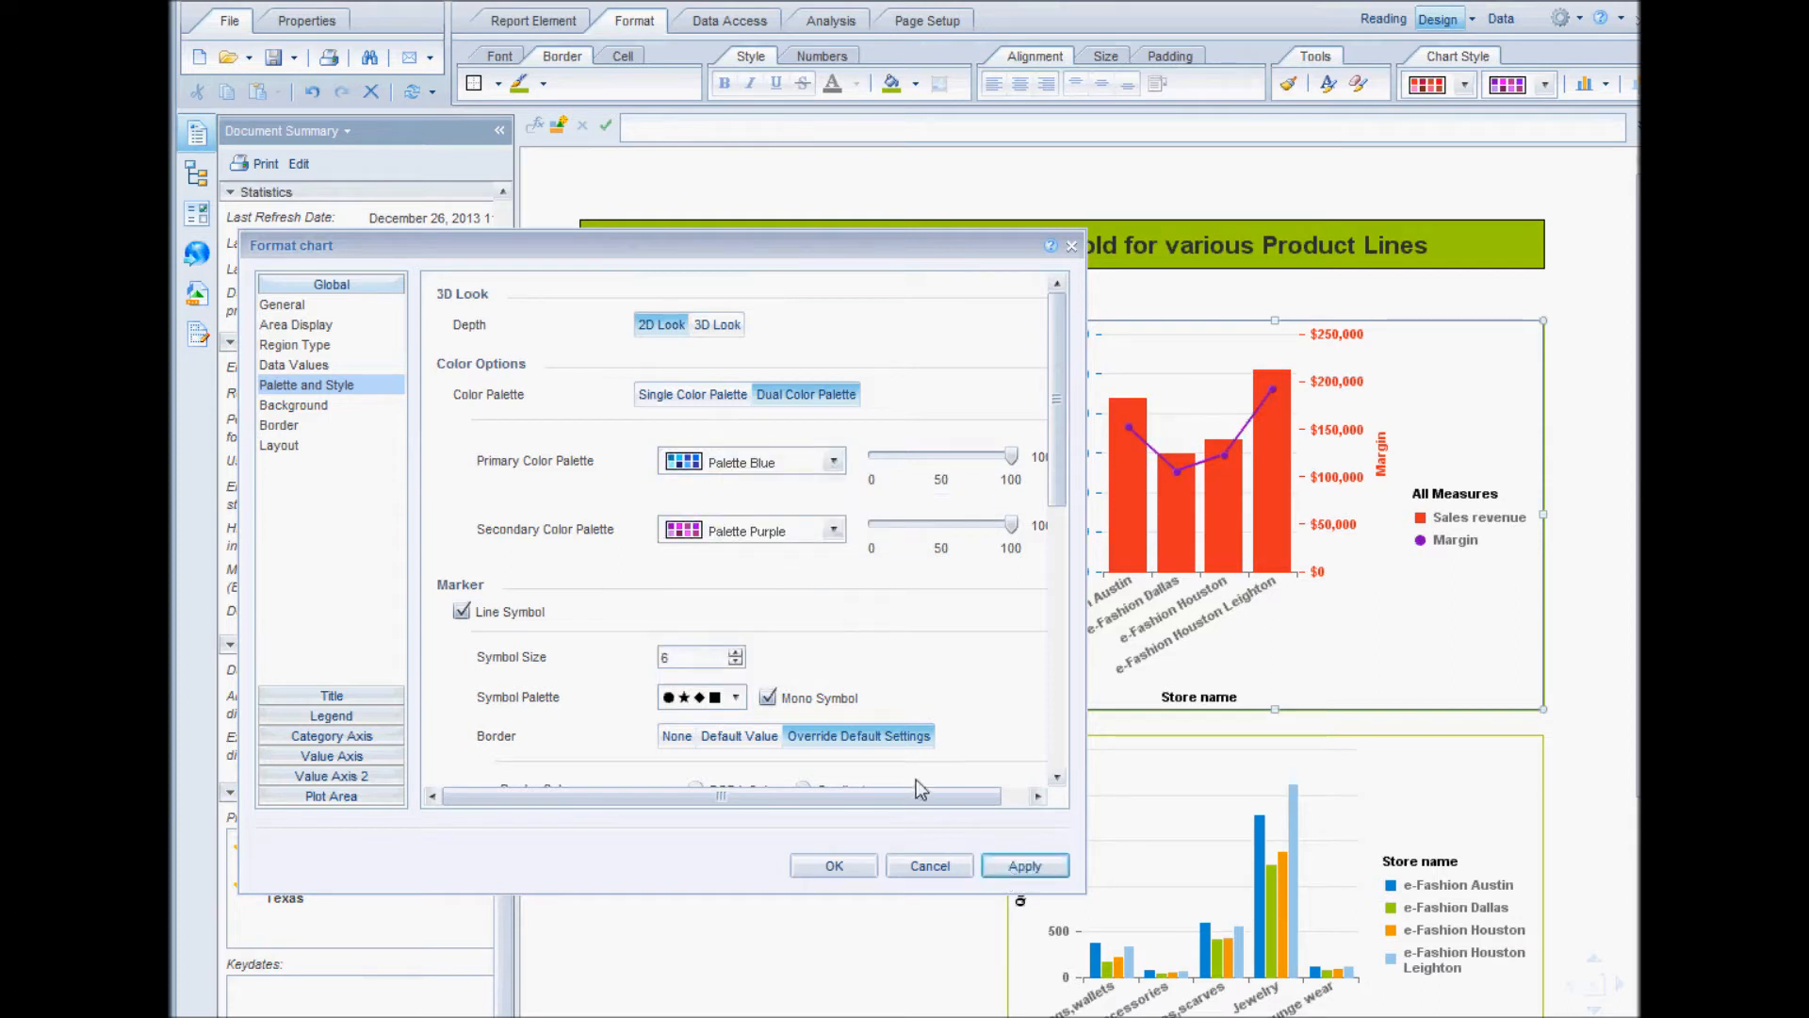
left_click(832, 531)
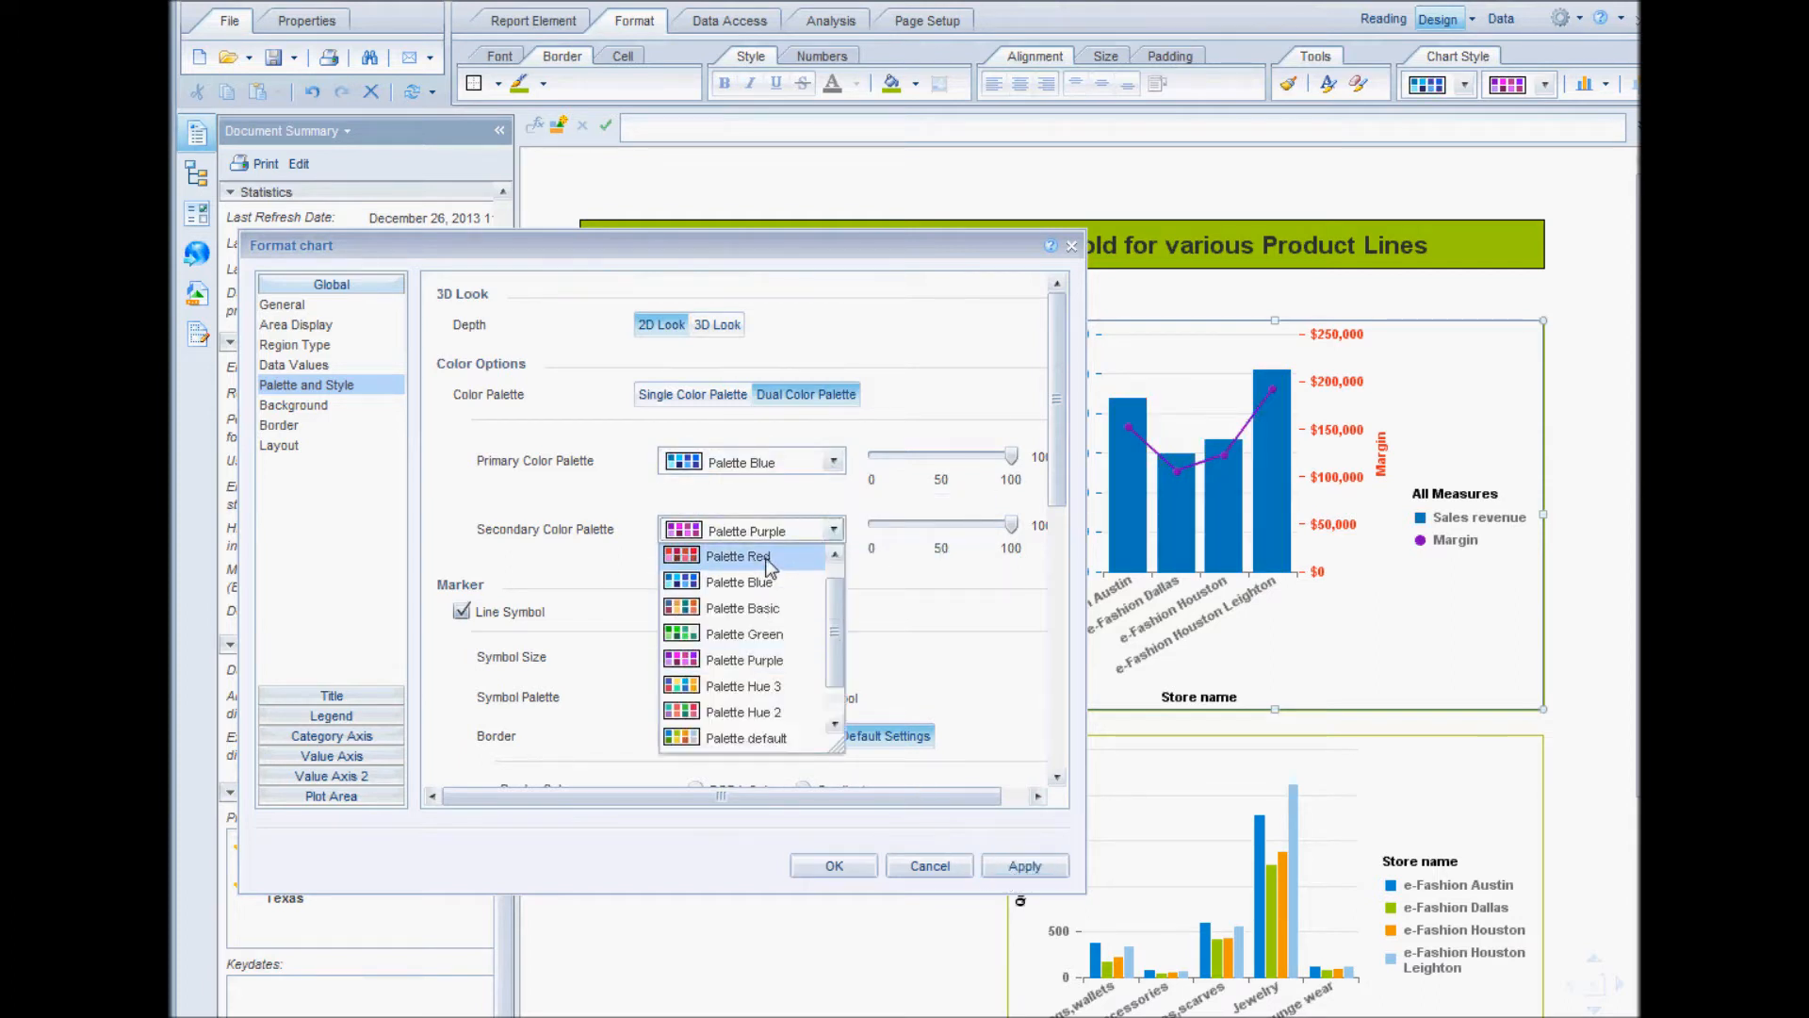
left_click(768, 563)
left_click(1027, 867)
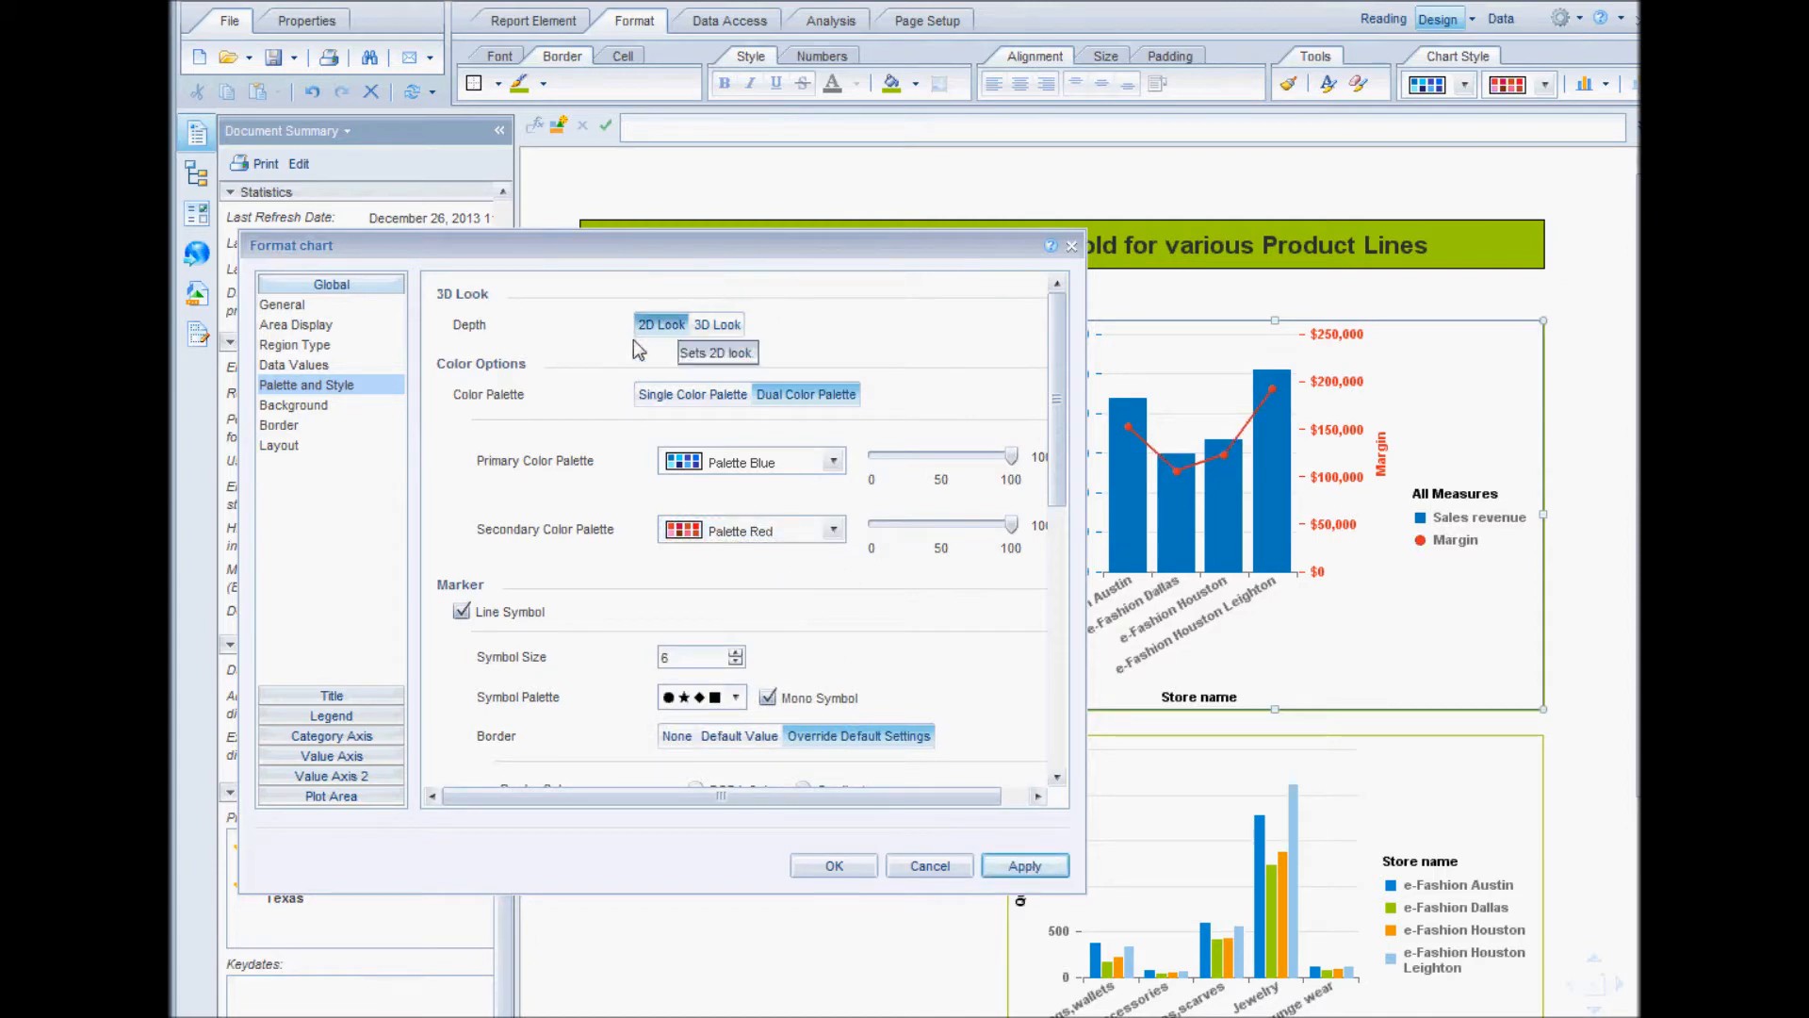
Open the chart's title settings and clear the placeholder text between the quotes of the title label
left_click(294, 305)
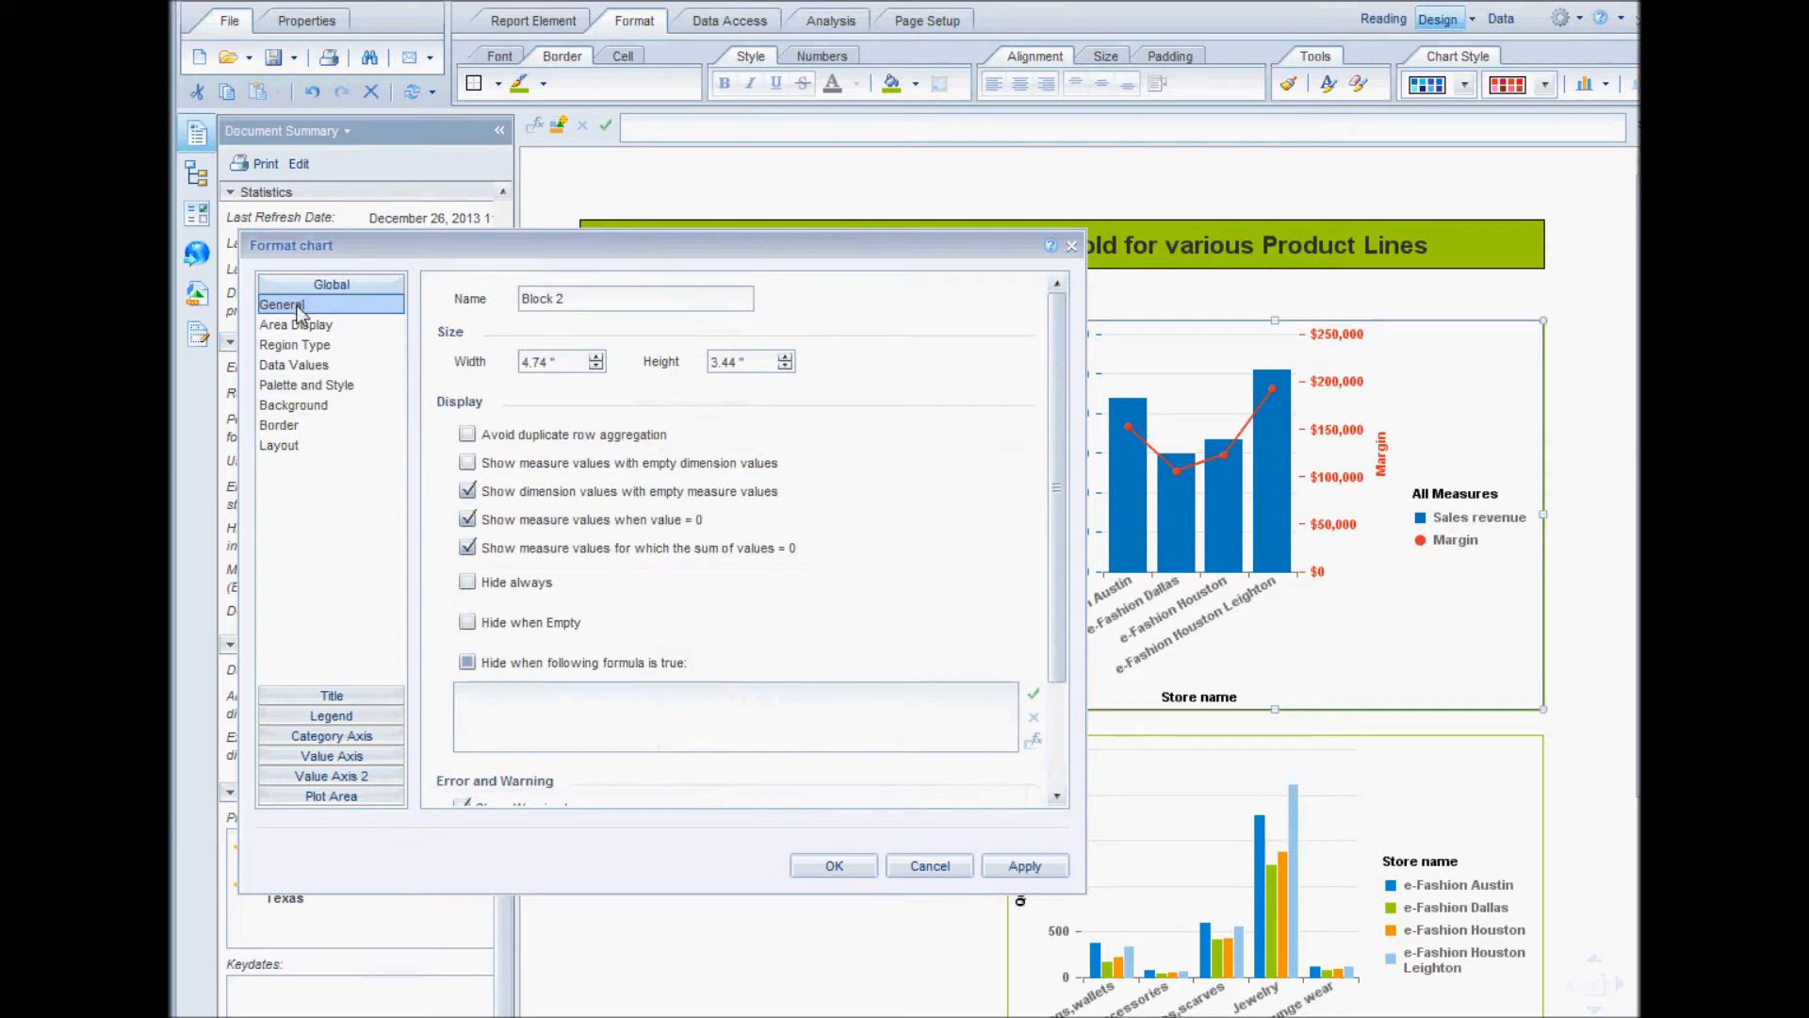
left_click(348, 695)
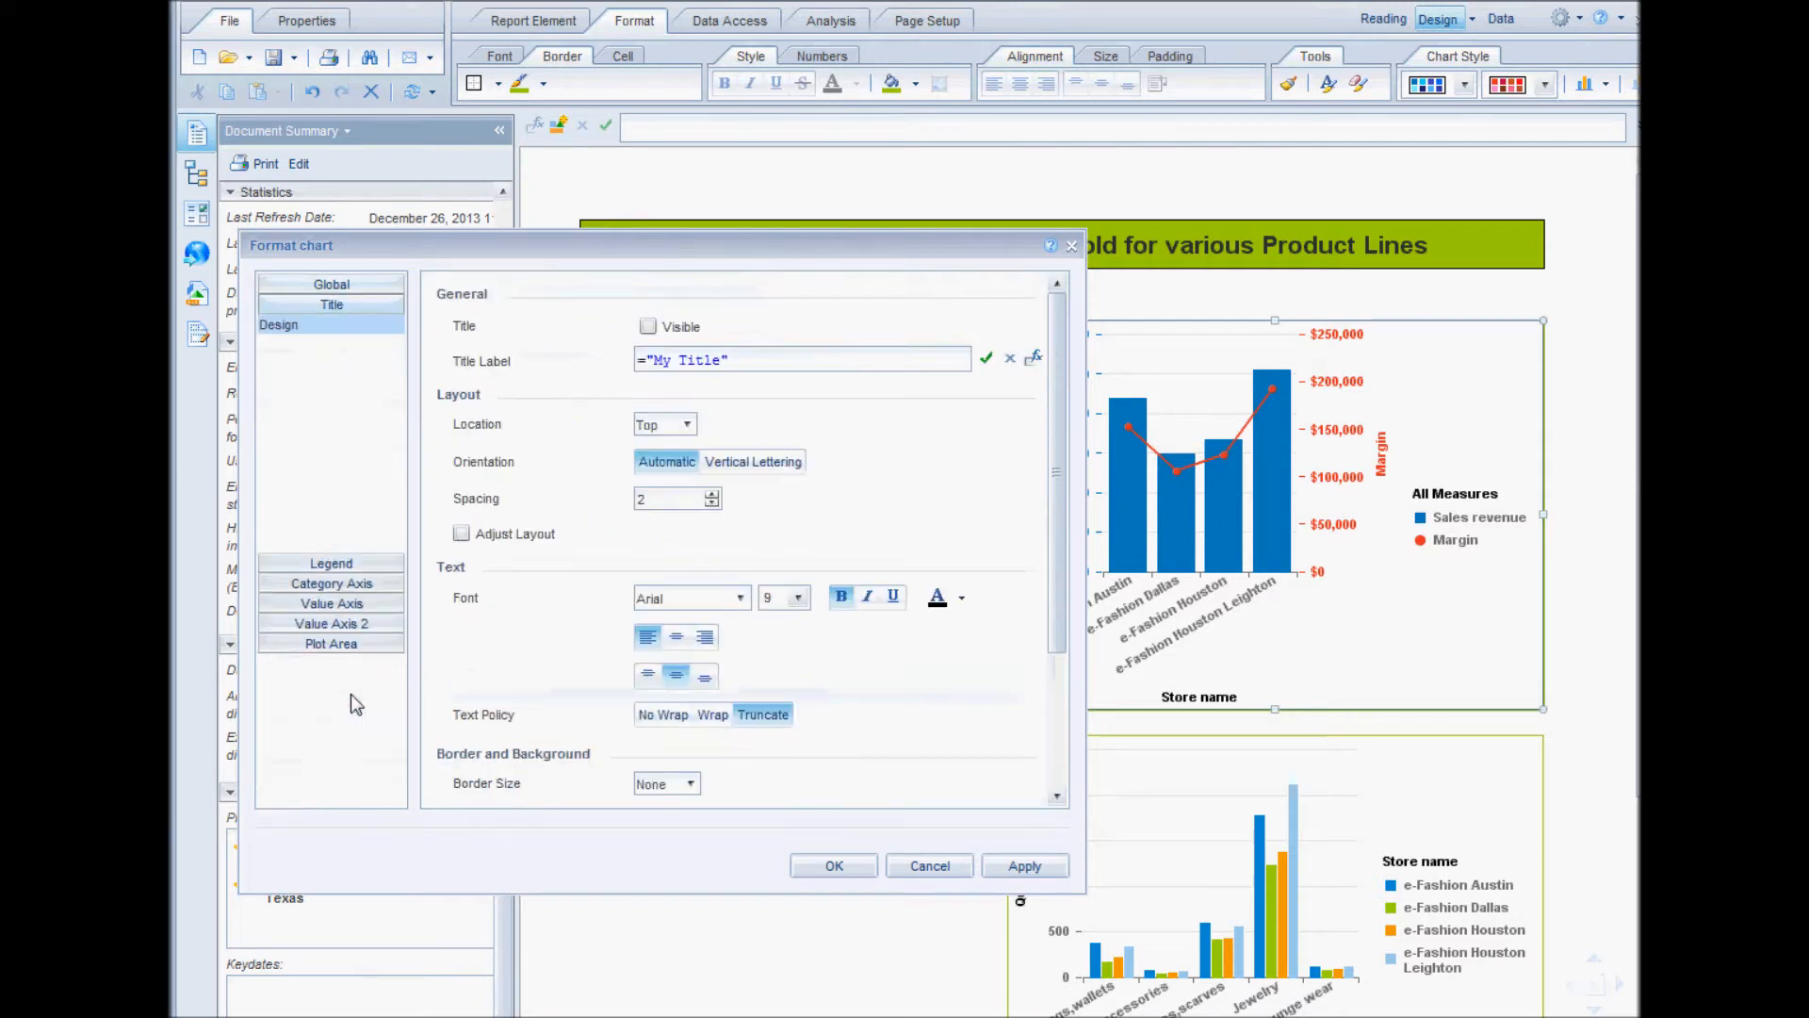
left_click_drag(608, 255, 581, 295)
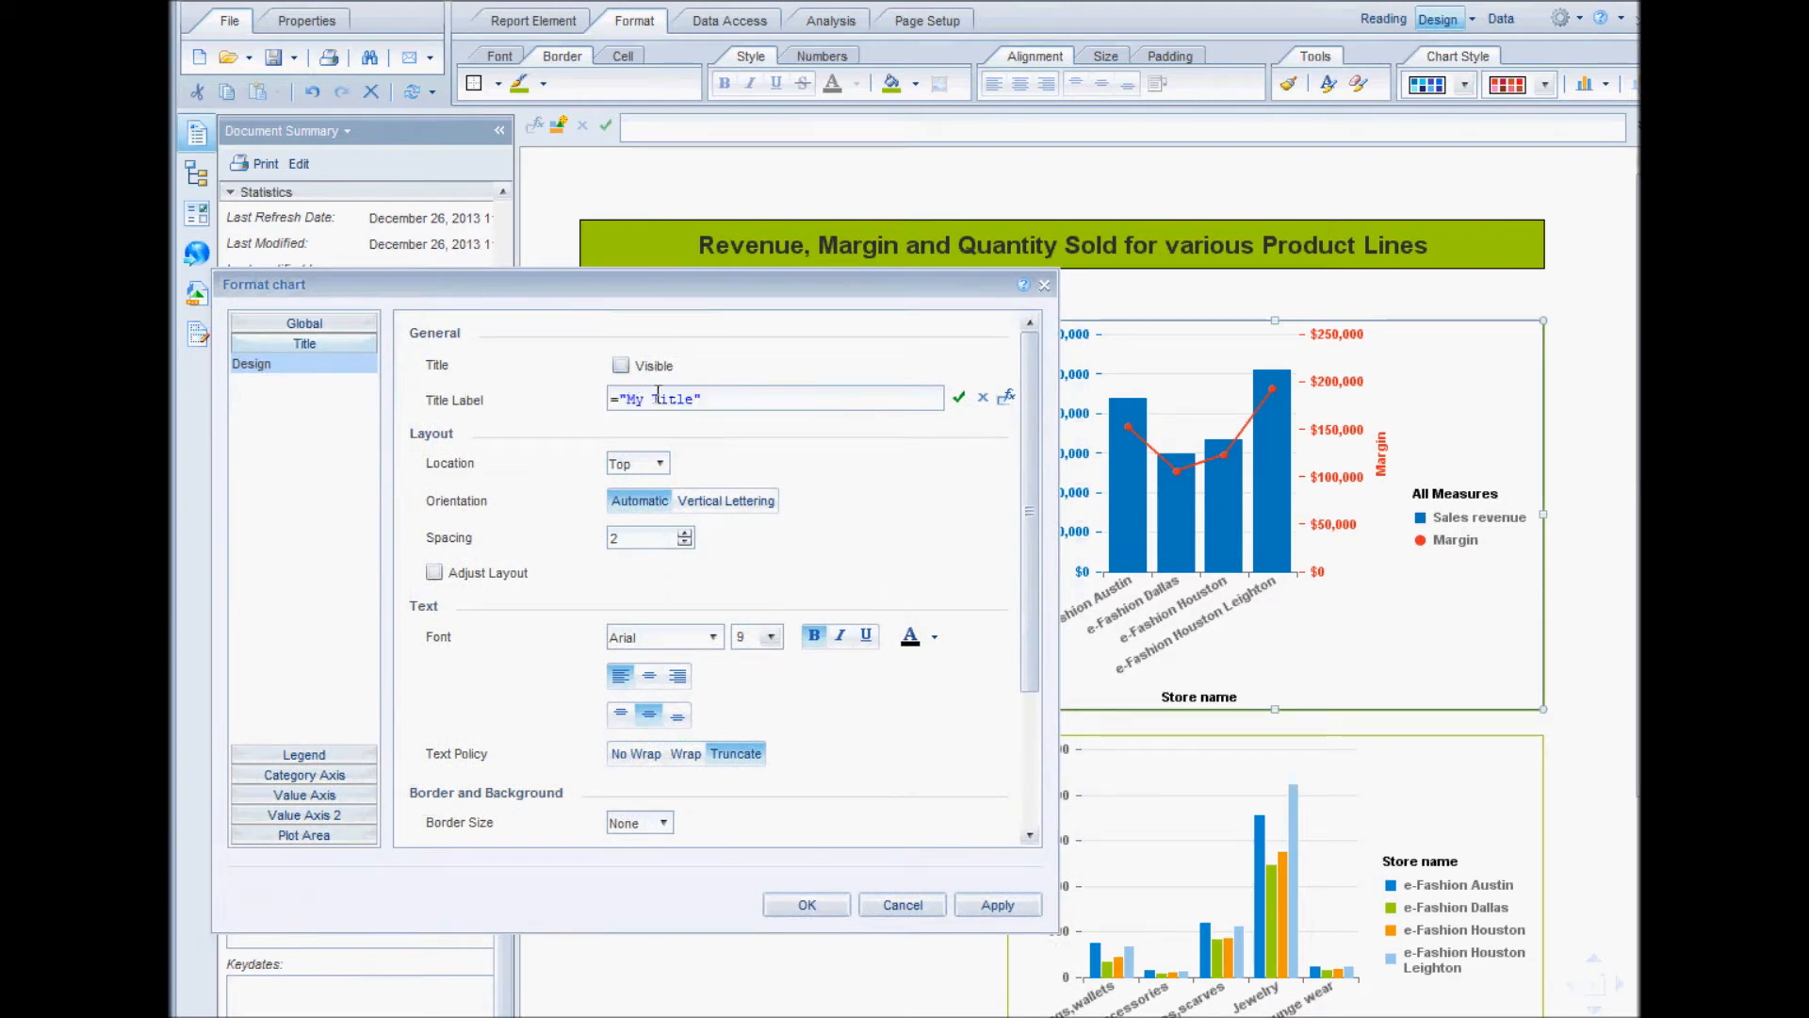
left_click_drag(712, 283, 1025, 485)
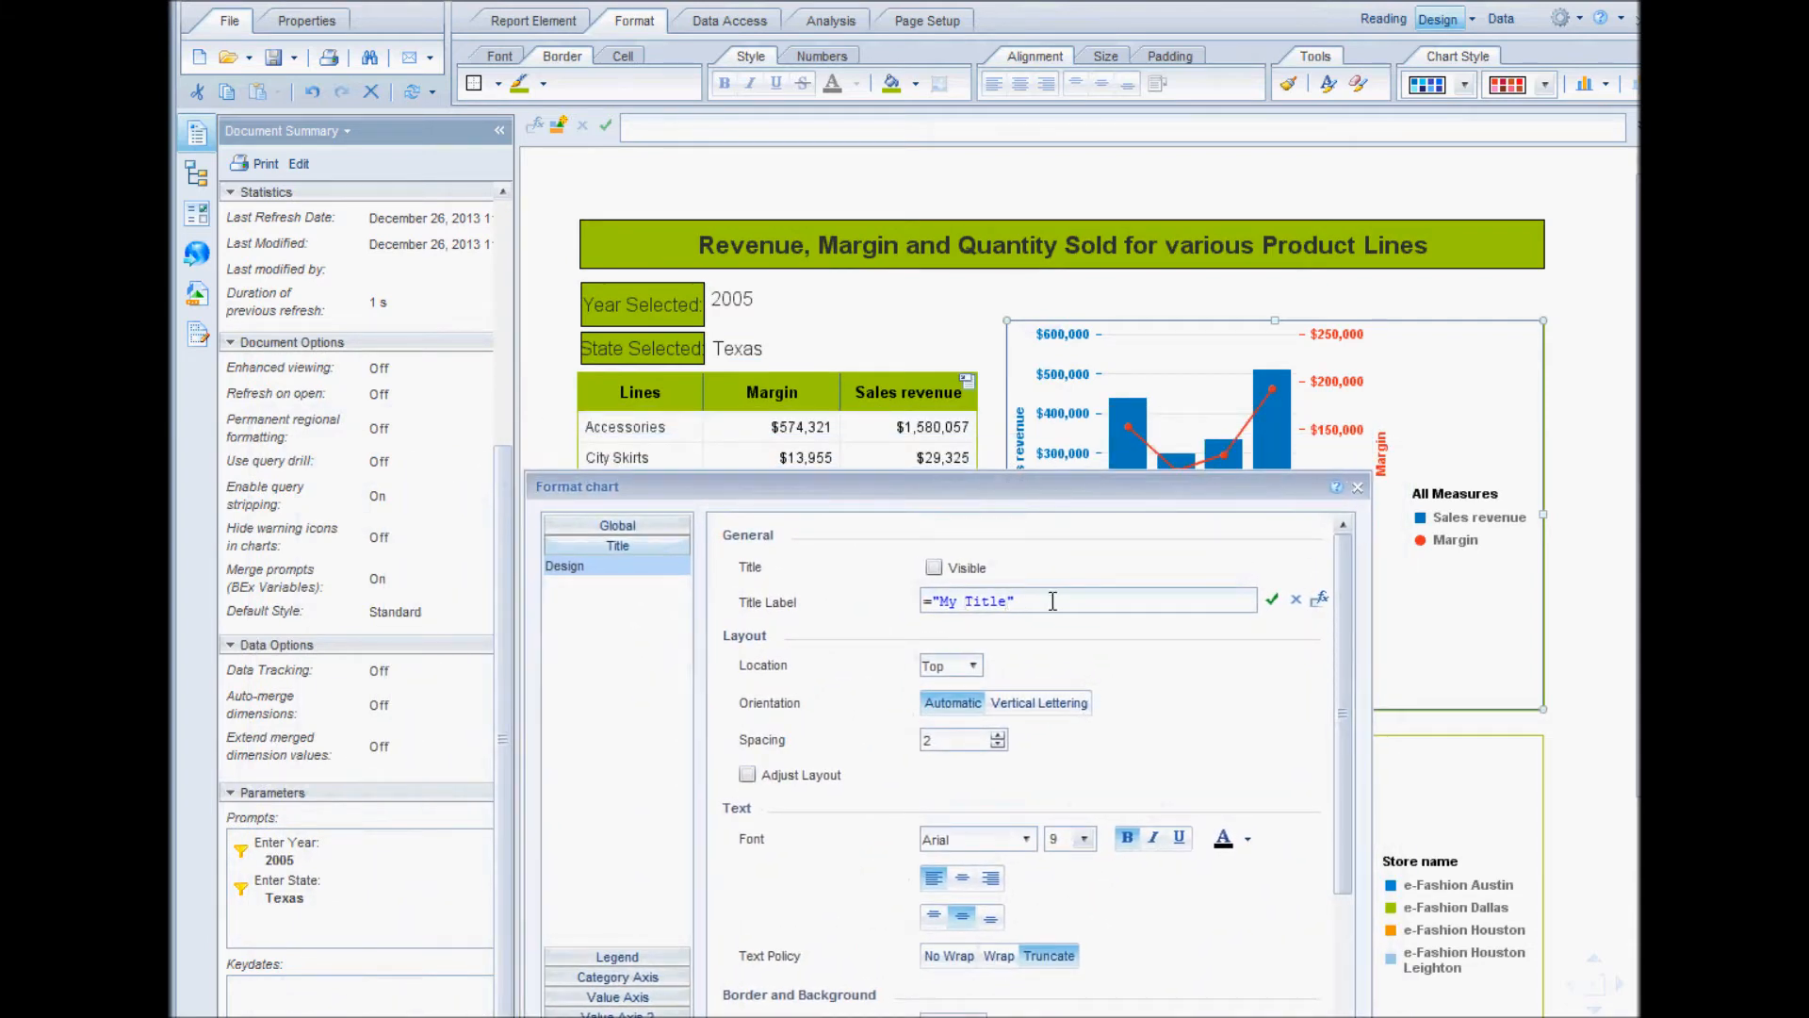
key("BackSpace")
key("BackSpace")
key("BackSpace")
key("BackSpace")
key("BackSpace")
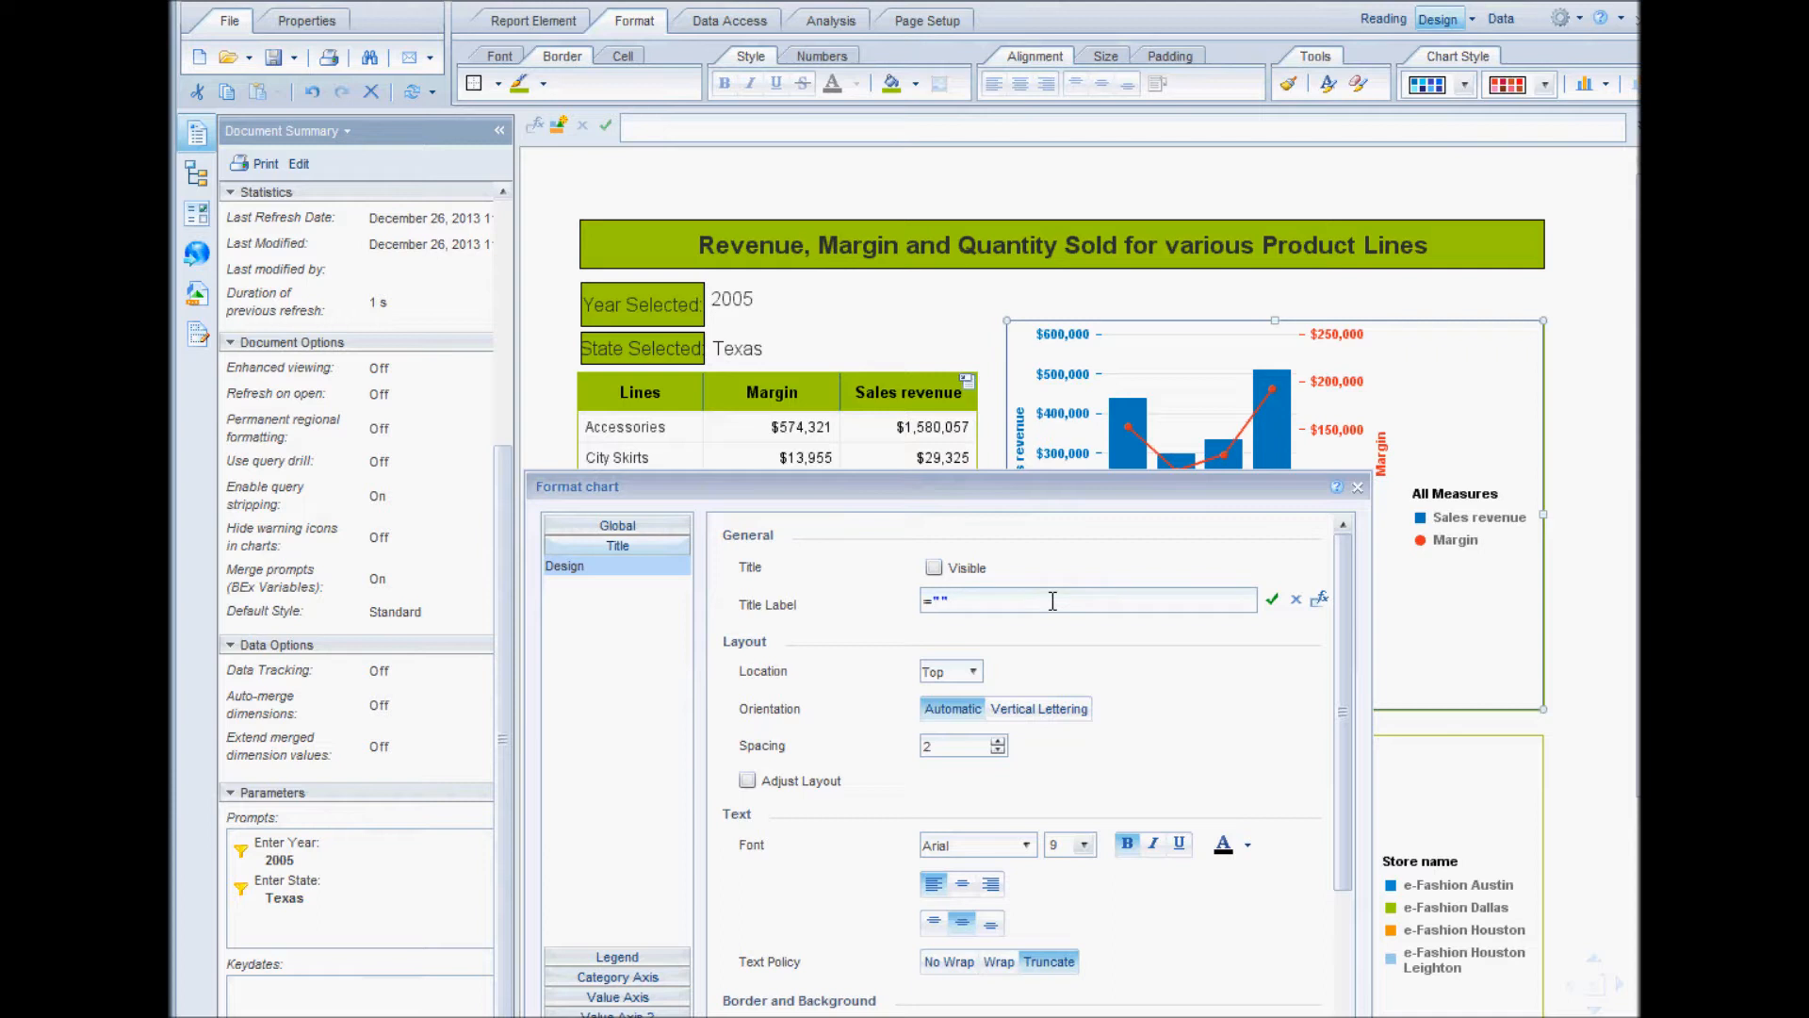
Enter "Sales Revenue and Margin for ProductLine:" as the text in the title label formula
type("ales")
type(" Revenue and Mari")
type("gin")
type(" for")
type(" Produc")
type("tLine")
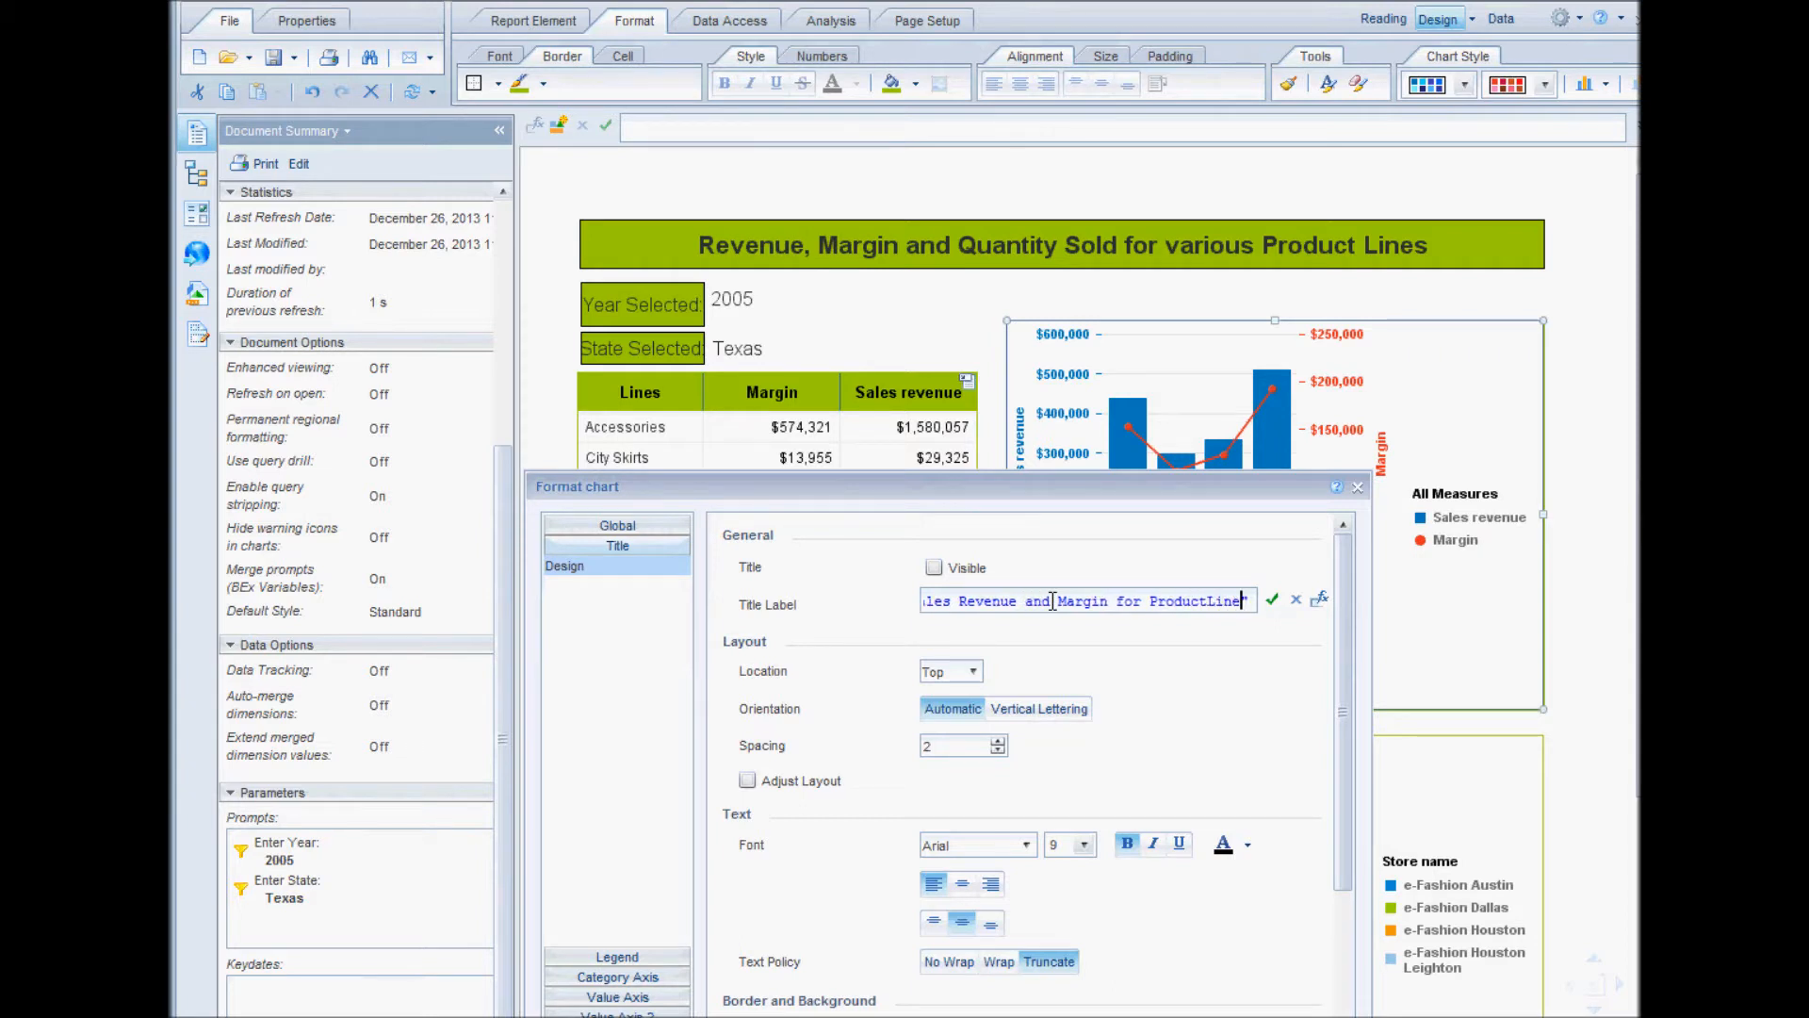
type(":")
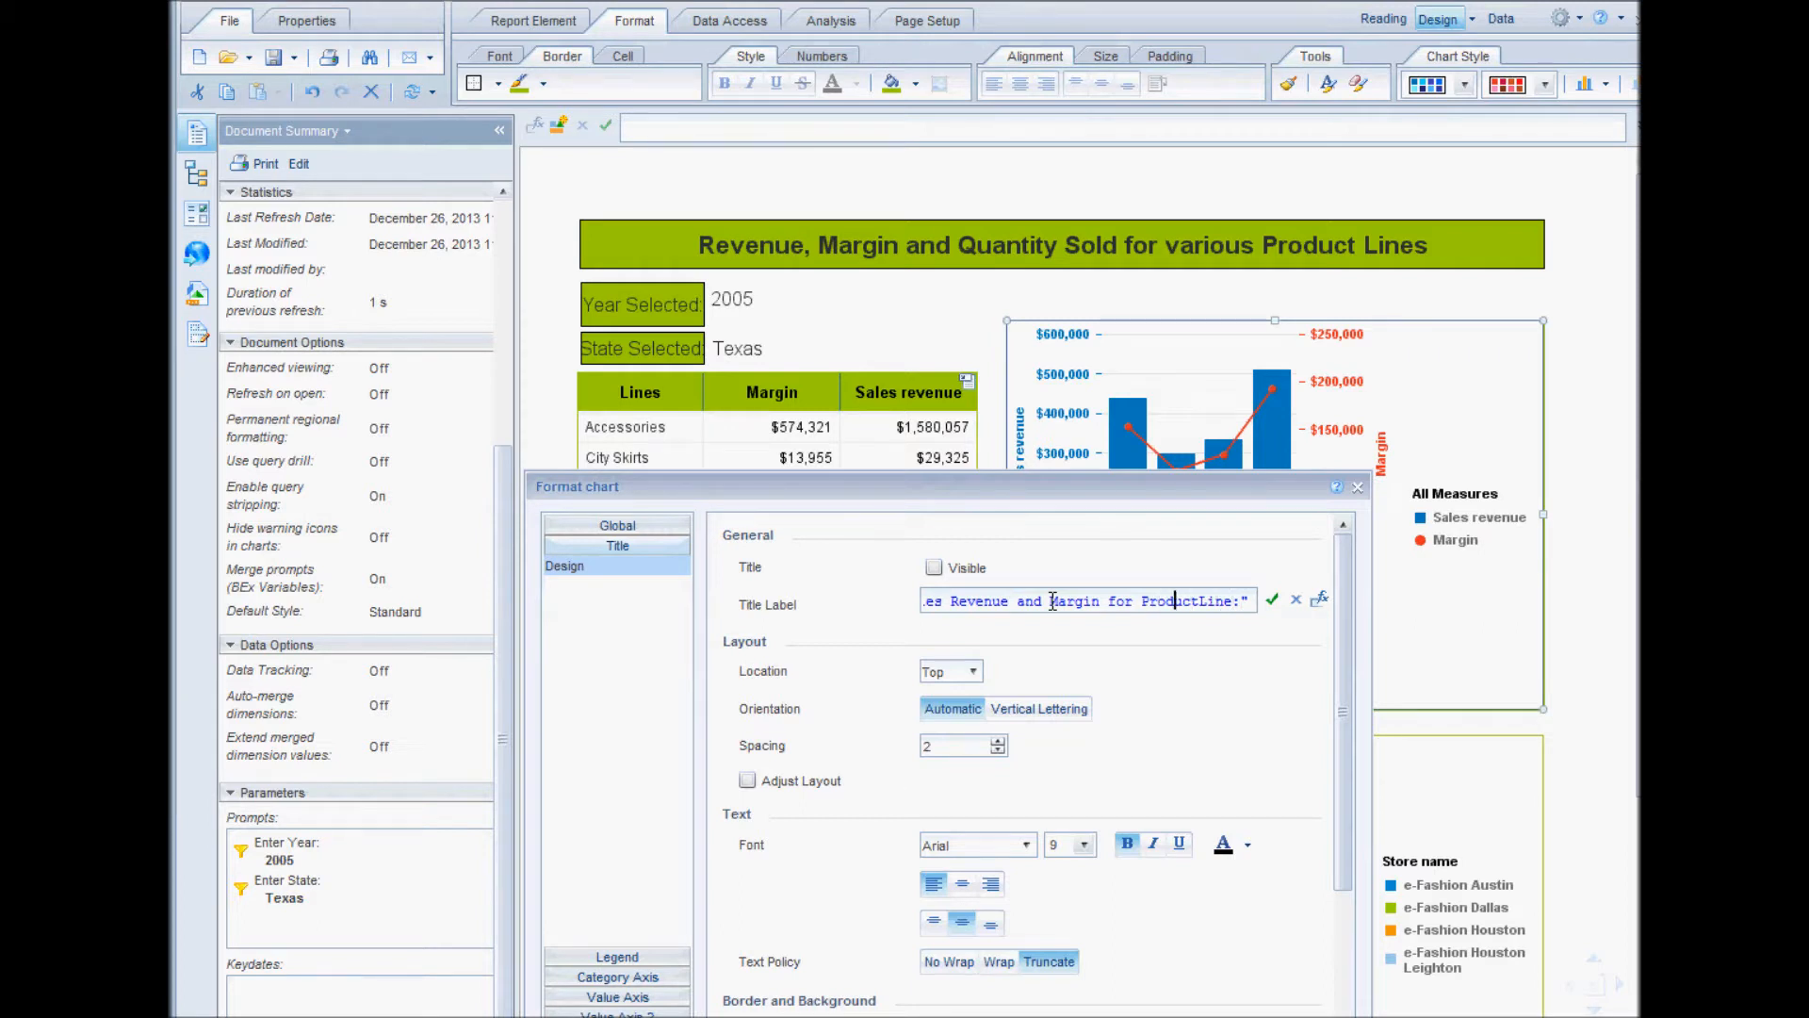
Shorten the title label text to "Revenue and Margin for" by removing the product line wording and the word Sales
key("Right")
key("BackSpace")
key("BackSpace")
key("BackSpace")
key("BackSpace")
key("BackSpace")
key("BackSpace")
key("BackSpace")
key("BackSpace")
key("BackSpace")
key("BackSpace")
key("BackSpace")
key("BackSpace")
key("Left")
key("Left")
key("Left")
key("Left")
key("Left")
key("Left")
key("Left")
key("Left")
key("BackSpace")
key("BackSpace")
key("BackSpace")
key("BackSpace")
key("BackSpace")
key("BackSpace")
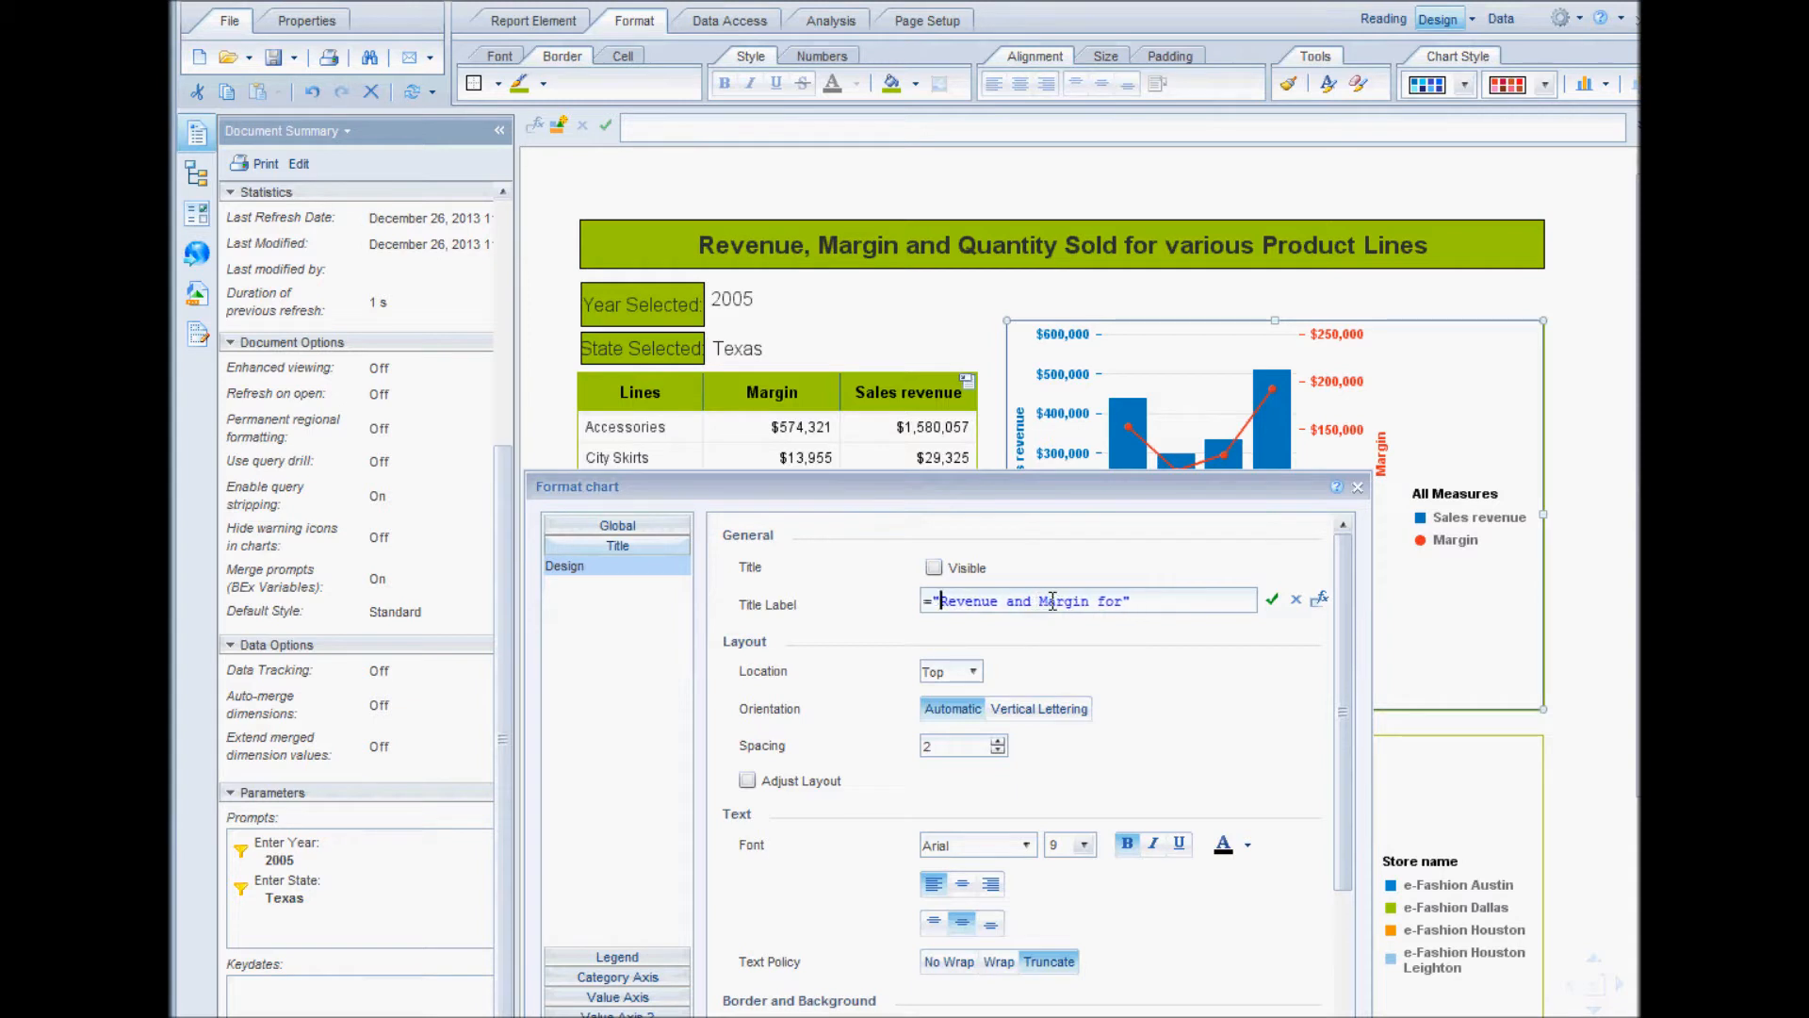
Append + [Lines] to the title label formula, validate it, and make the chart title visible
left_click(1160, 601)
type("es]")
left_click(1273, 600)
left_click(934, 568)
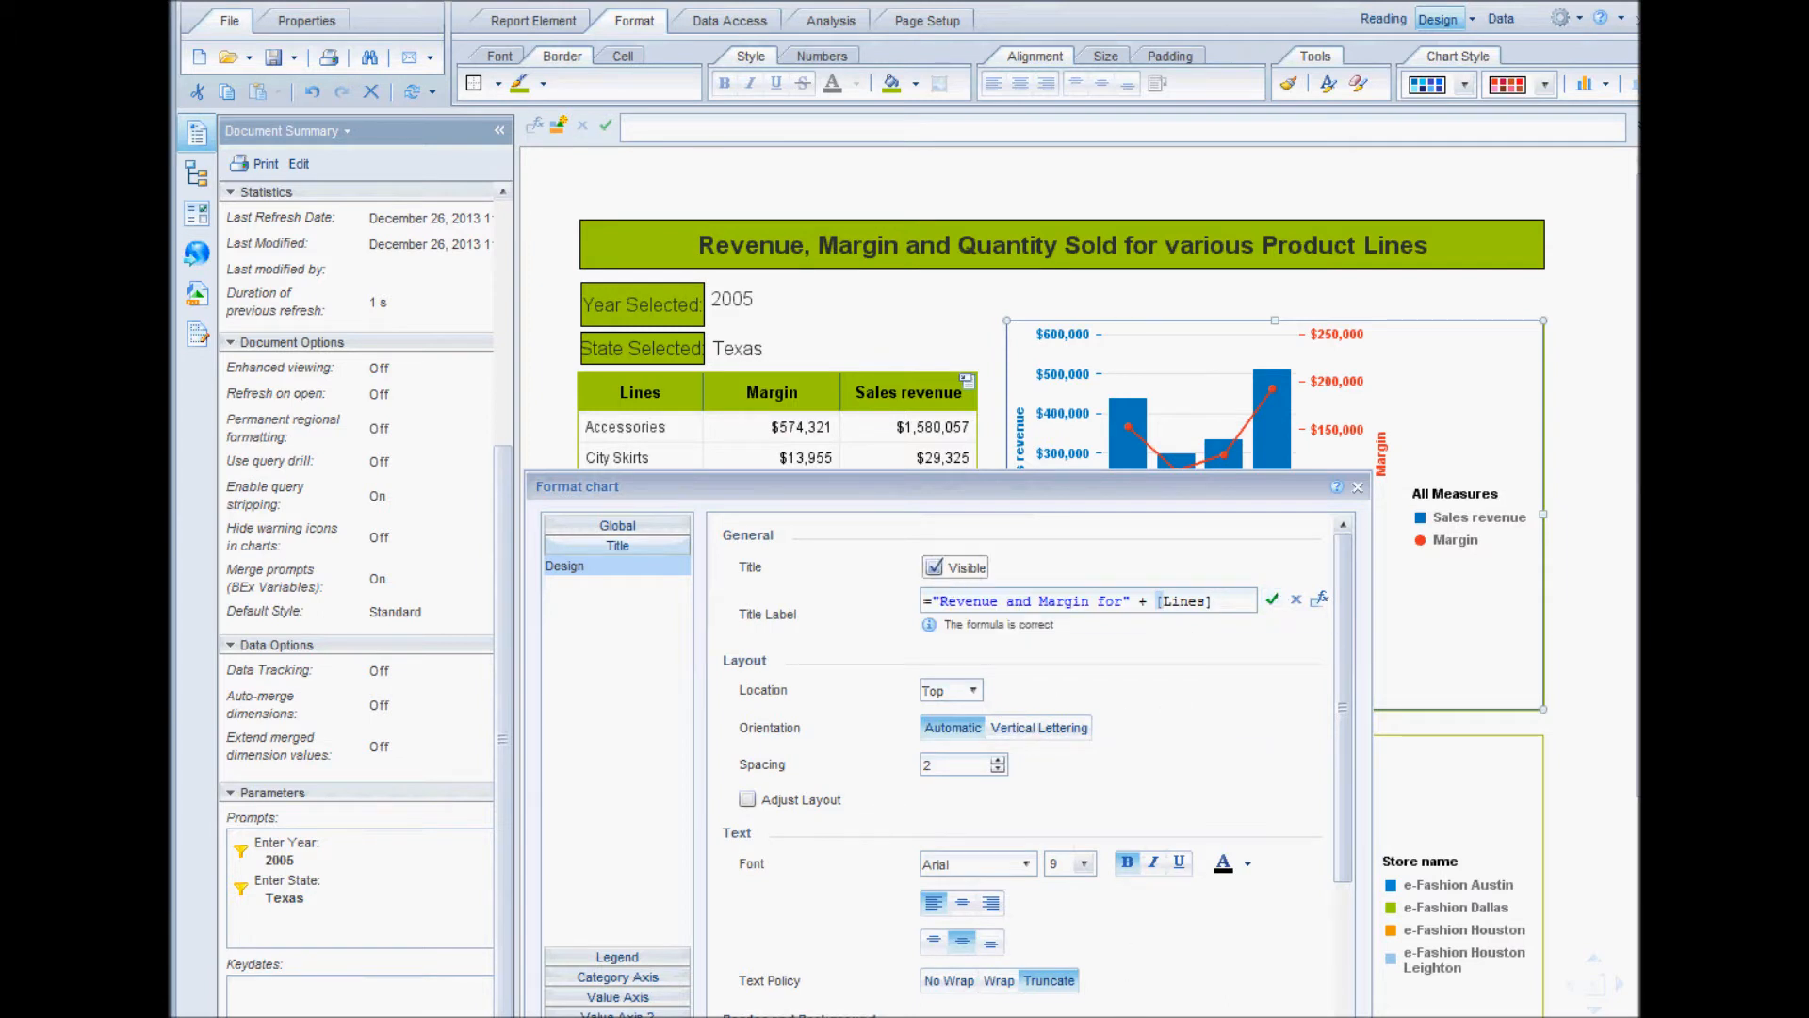
Set the chart title's font size to 10
left_click_drag(1127, 488, 898, 263)
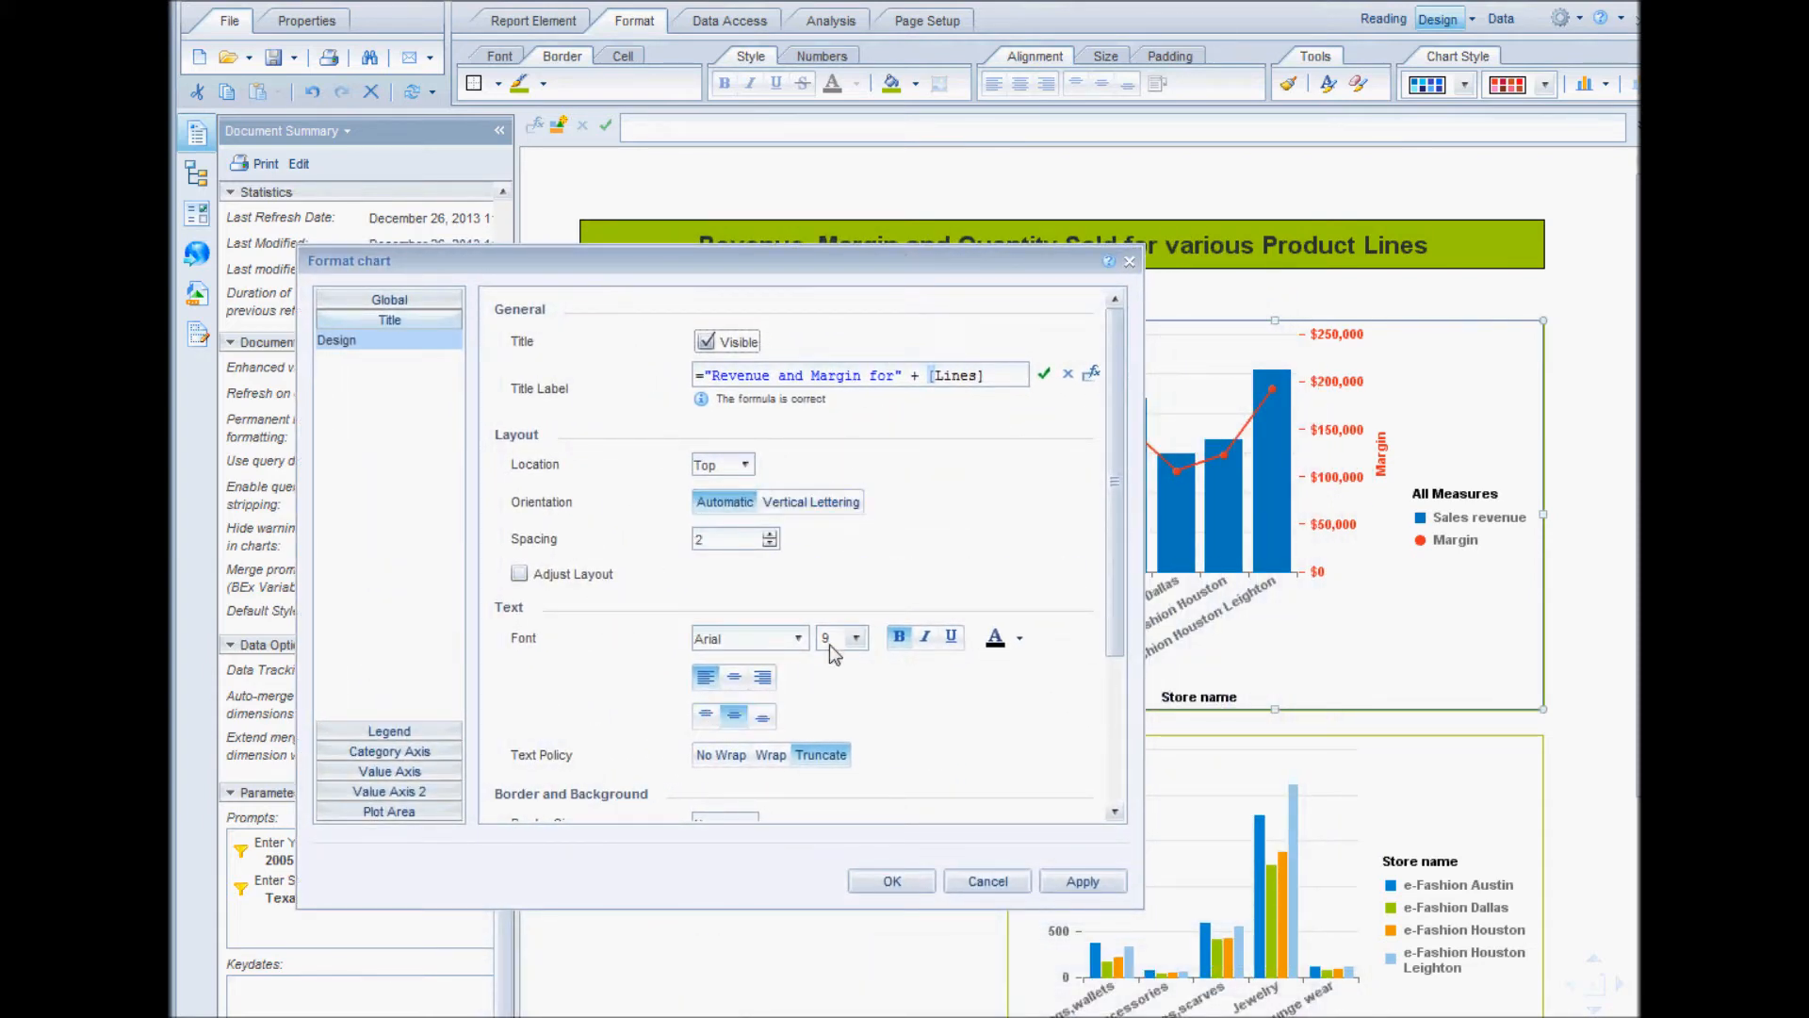
left_click(856, 638)
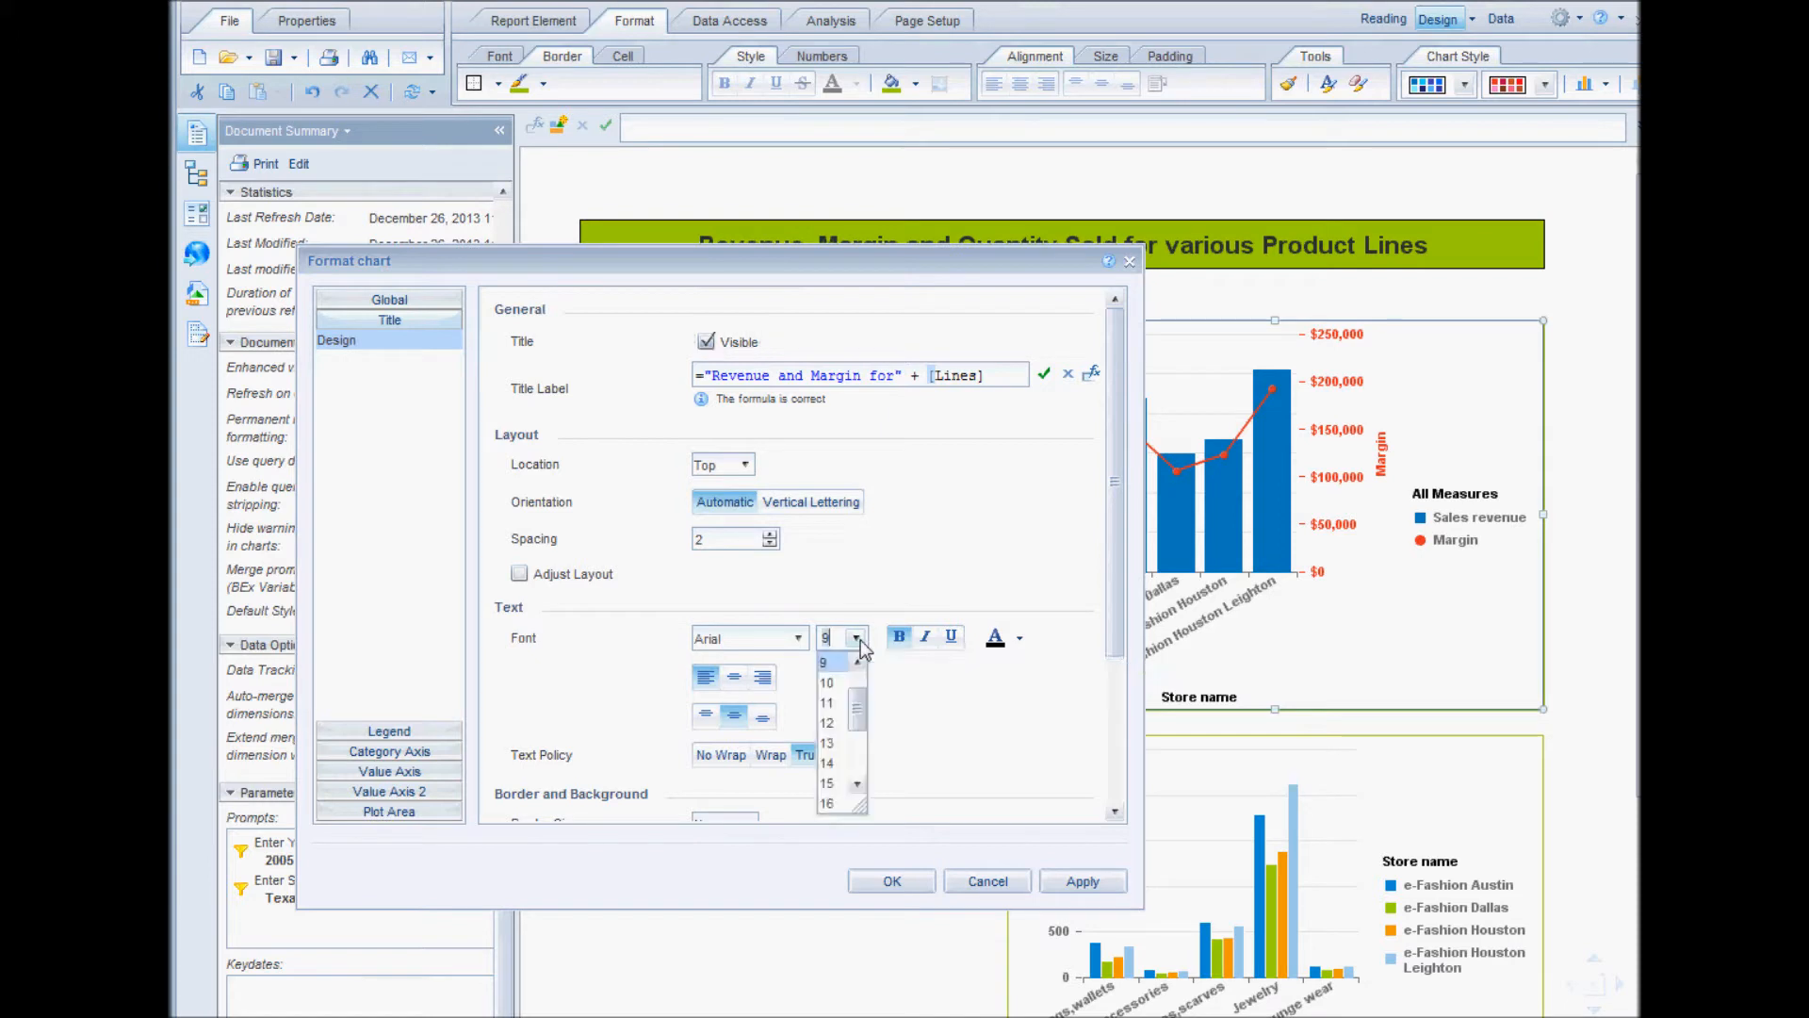
left_click(842, 688)
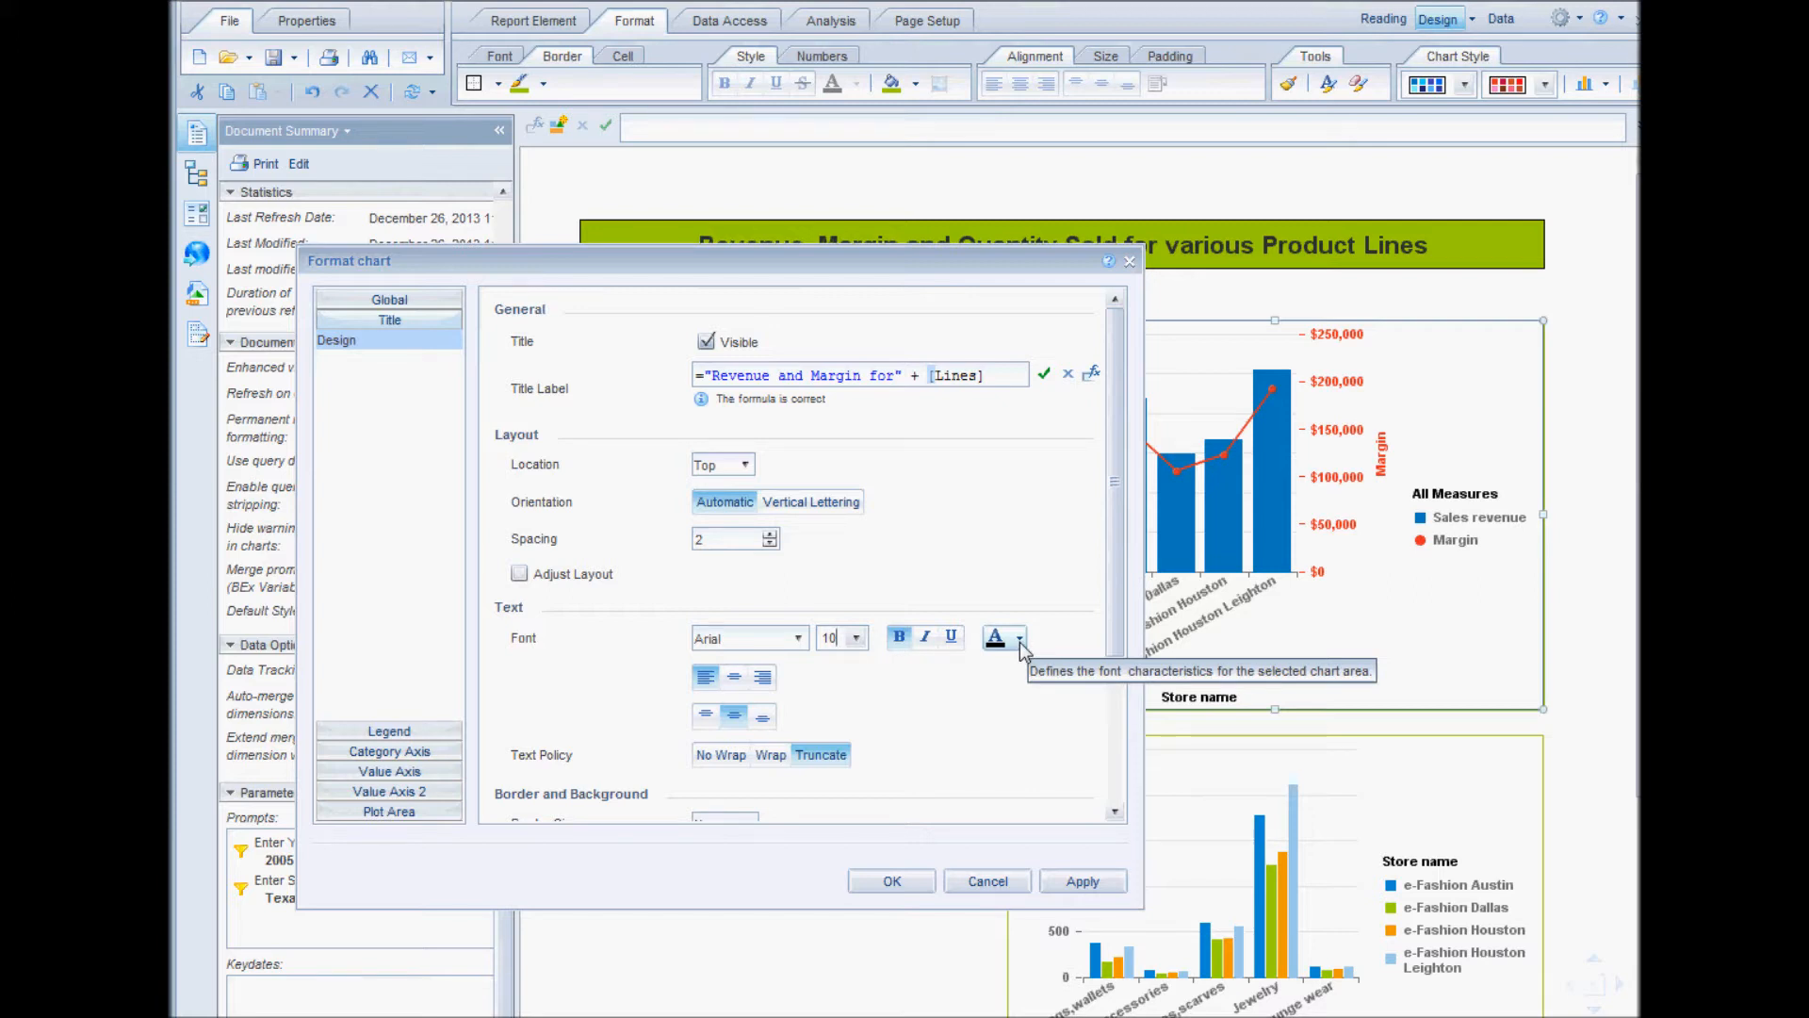
Give the chart title a Thin border in yellow-green
scroll(981, 732, "down", 3)
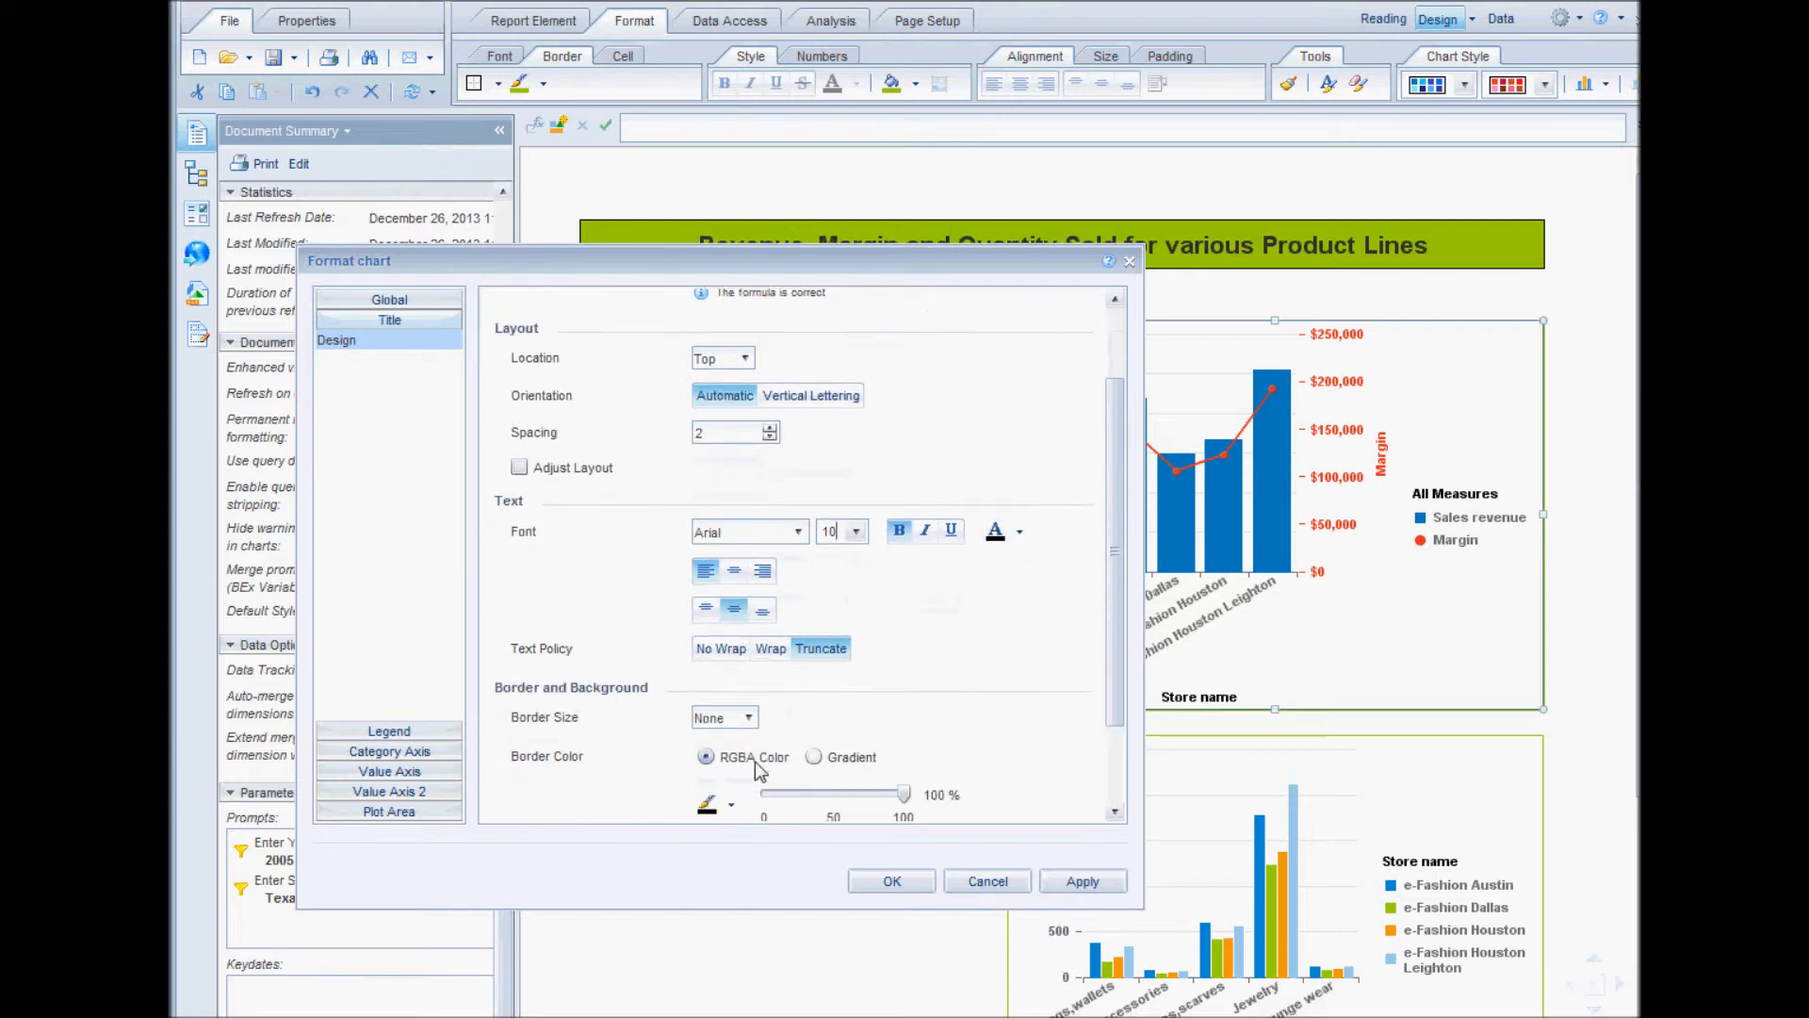
scroll(848, 697, "down", 2)
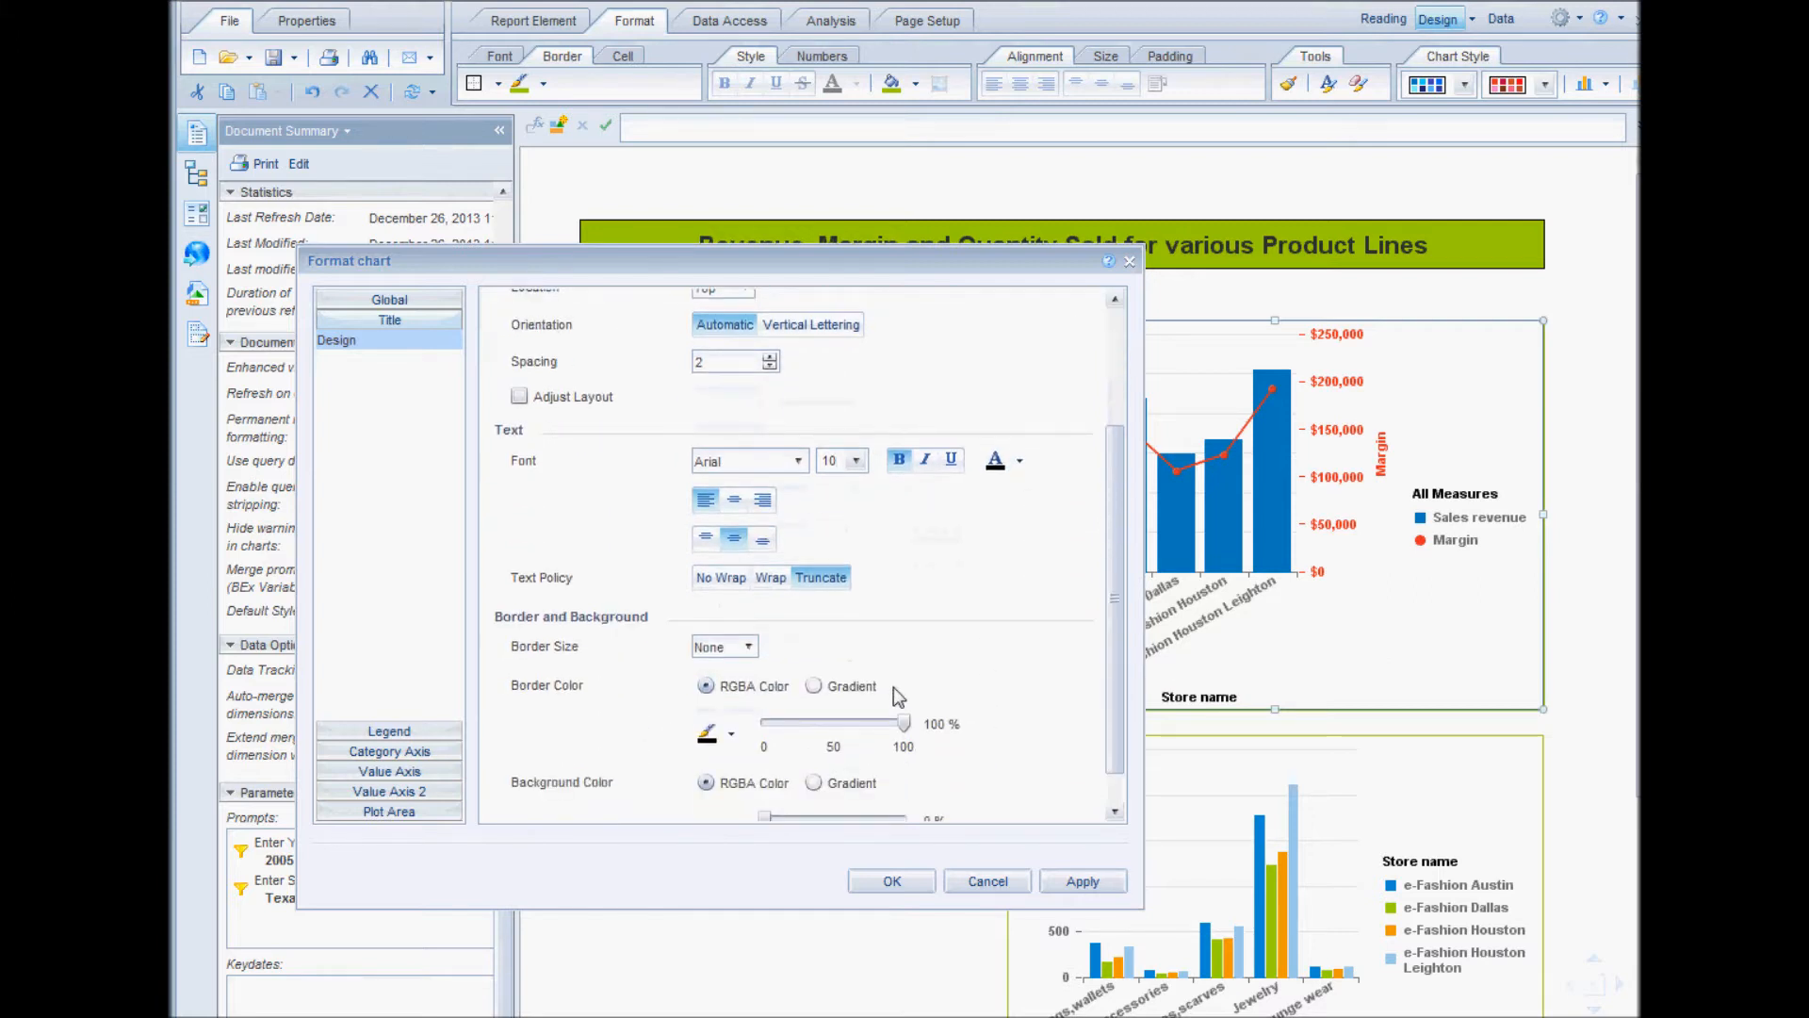
left_click(750, 646)
left_click(749, 646)
left_click(750, 647)
left_click(707, 689)
scroll(974, 639, "down", 1)
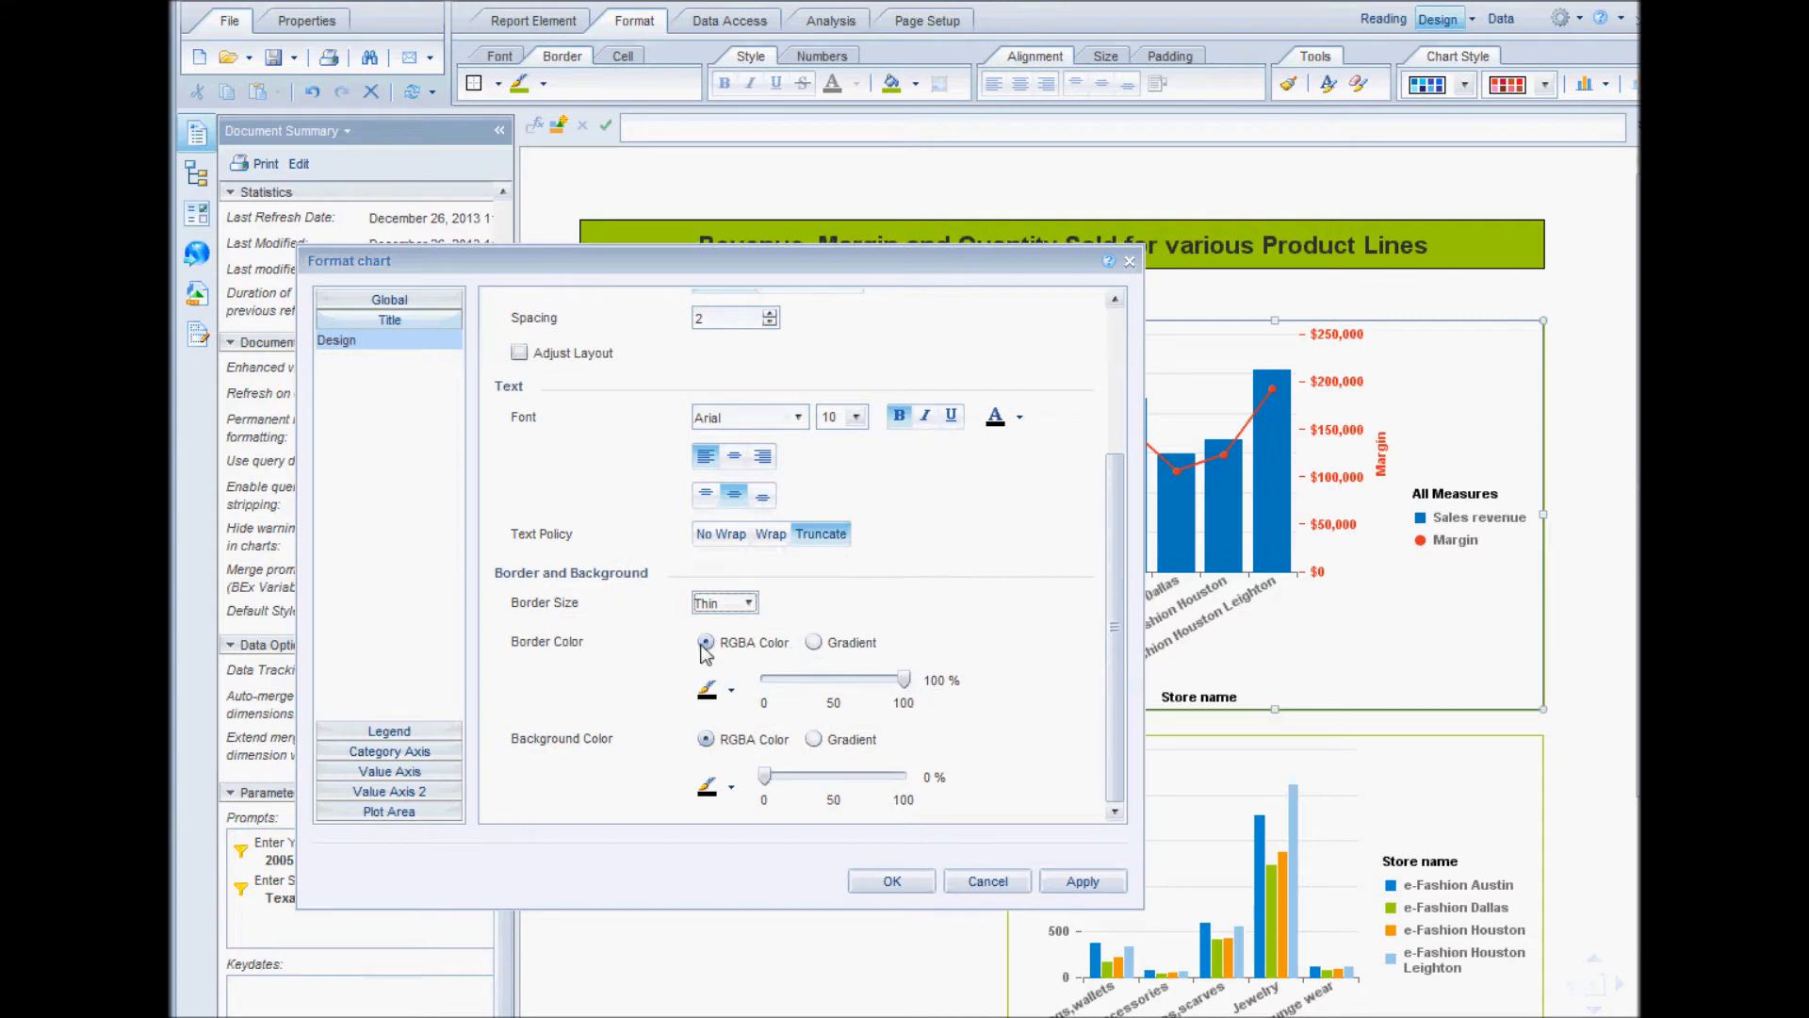
left_click(727, 690)
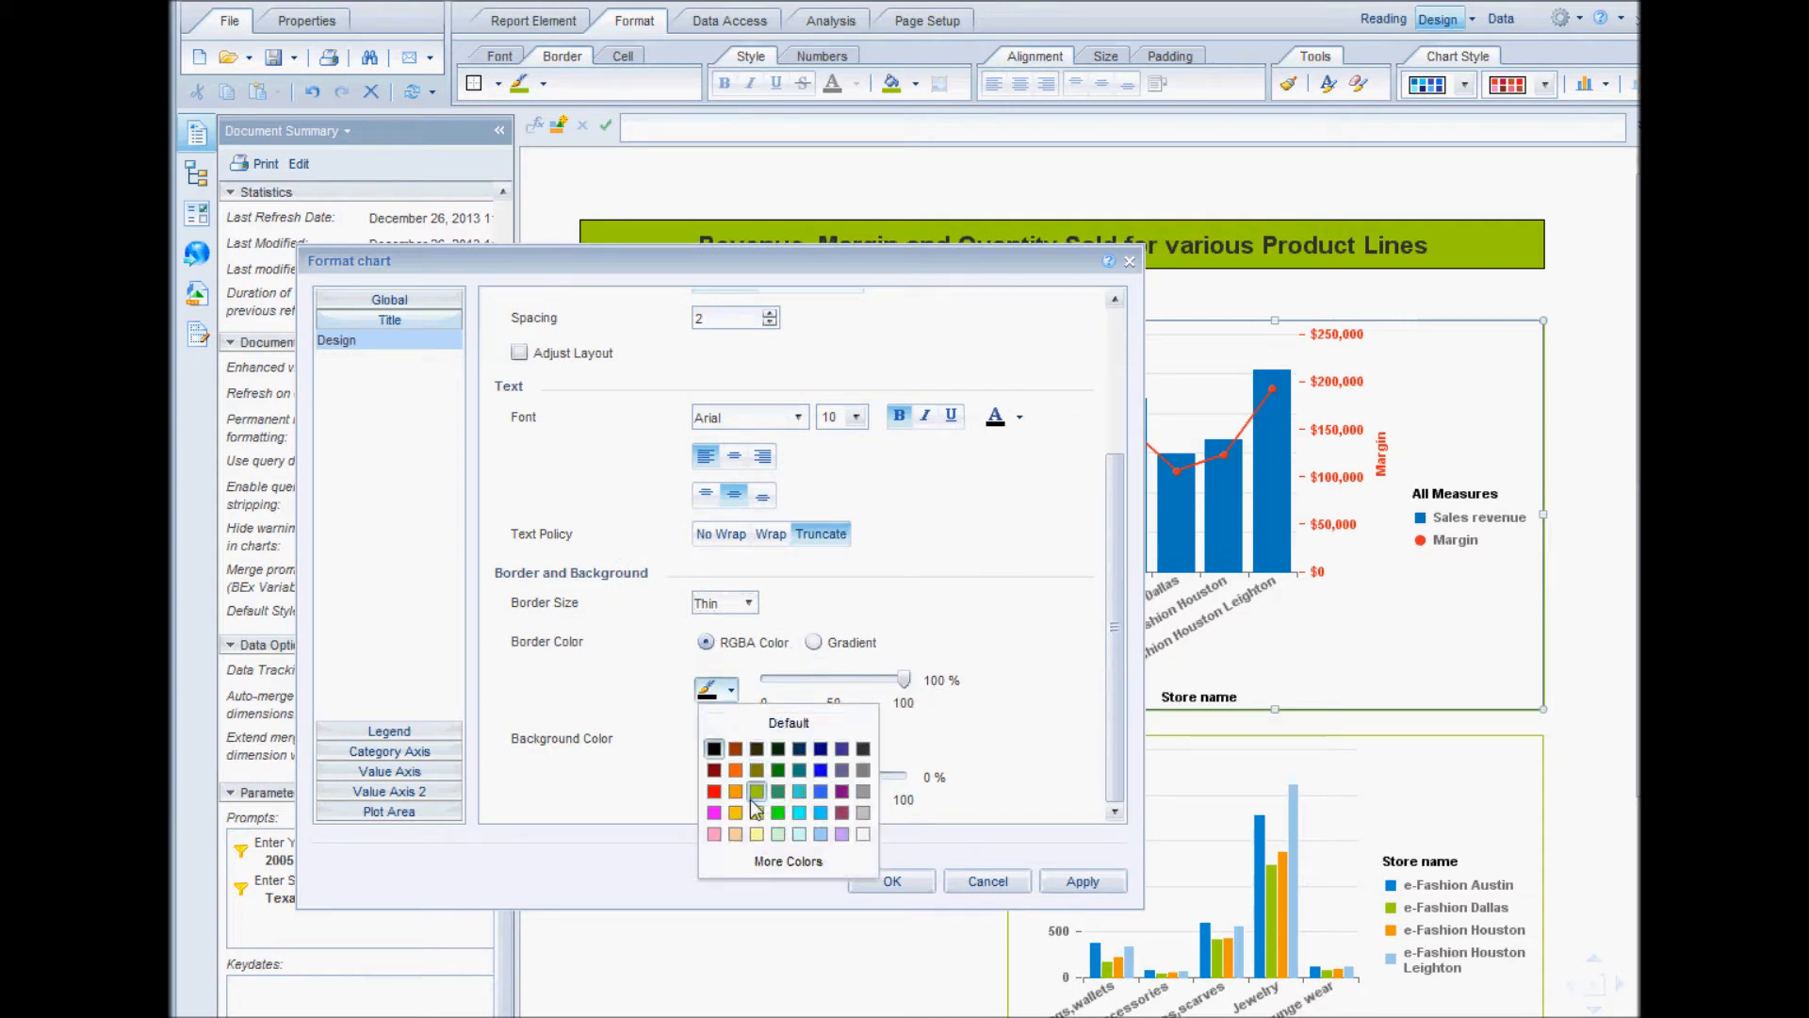
left_click(756, 770)
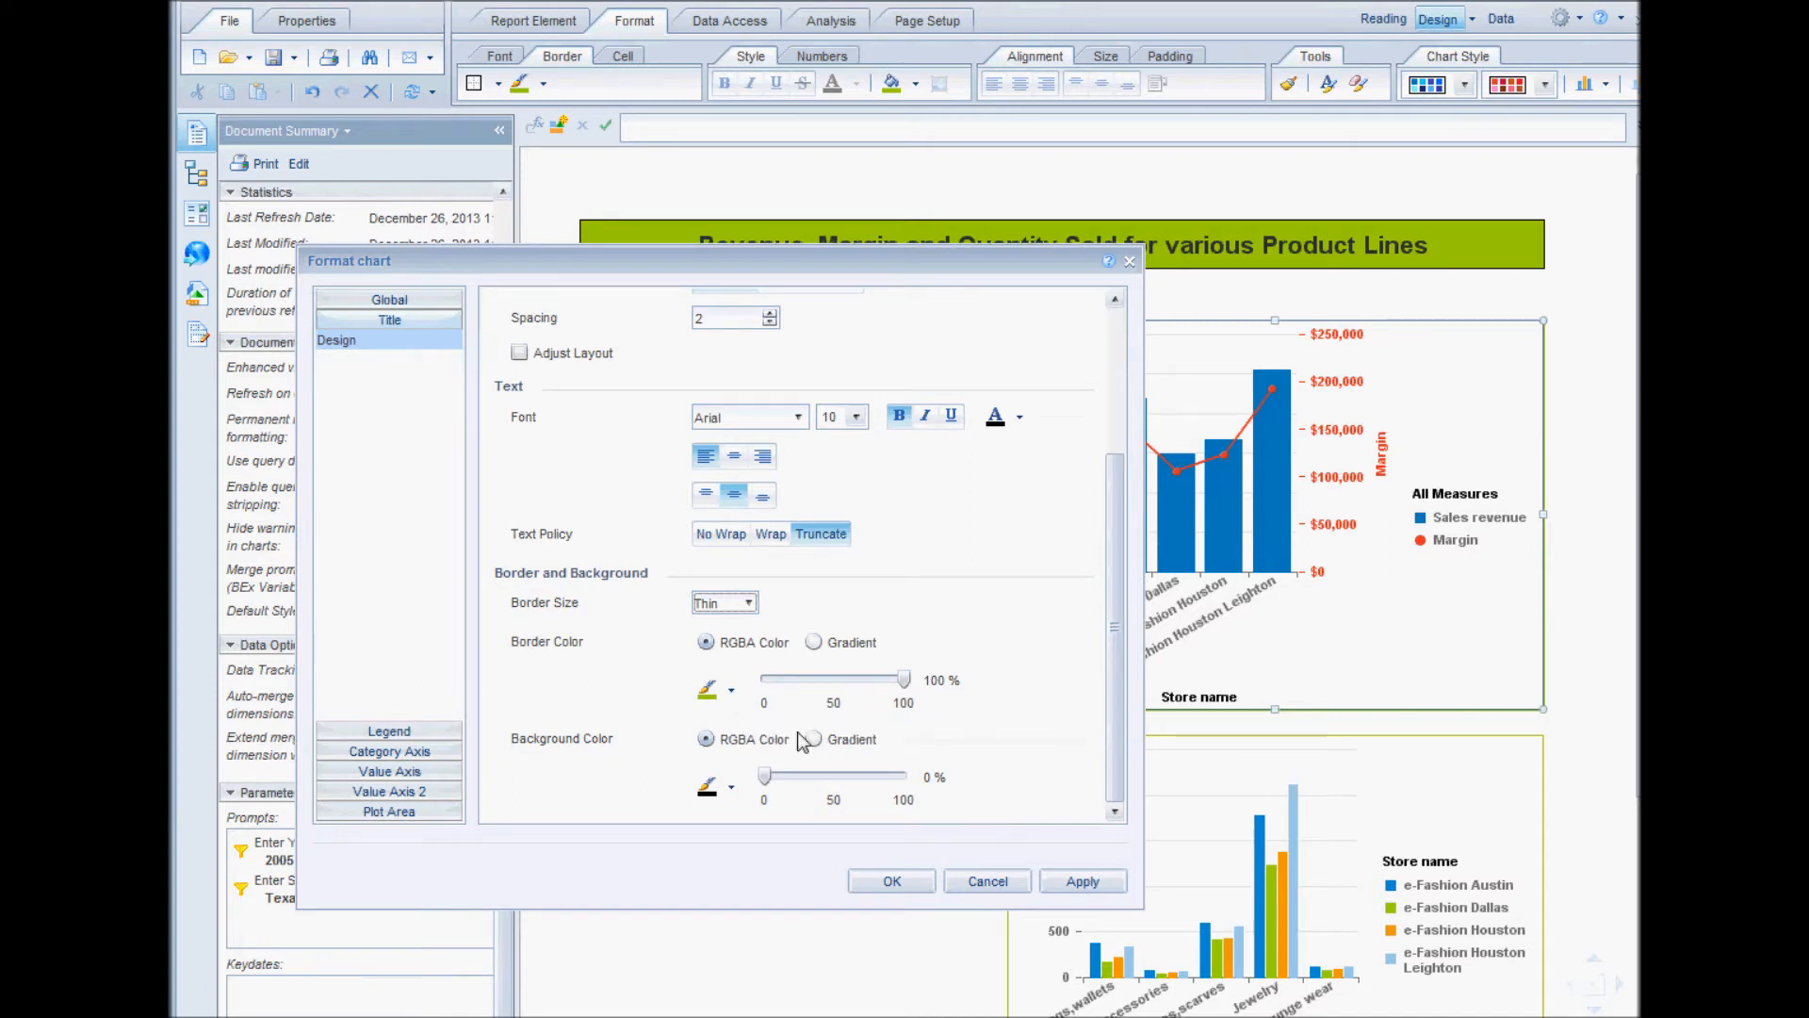
Set the chart title's background color to yellow-green and apply the title formatting
left_click(732, 791)
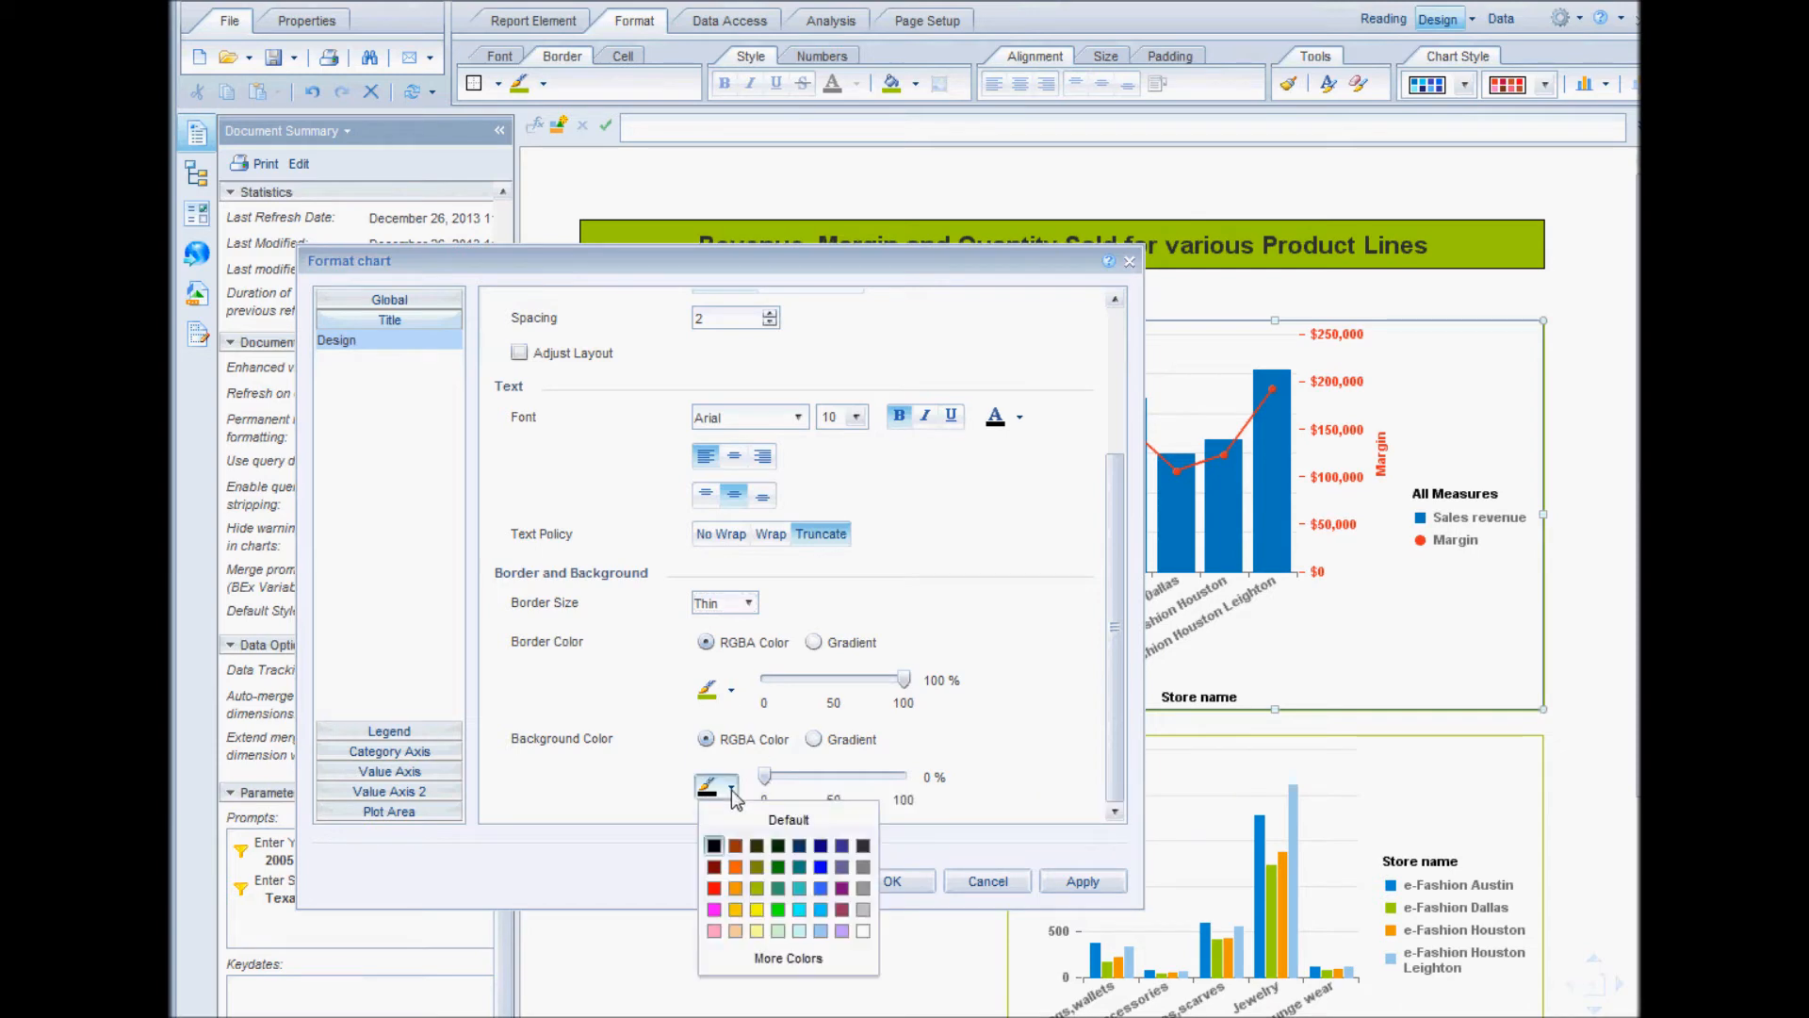
left_click(761, 889)
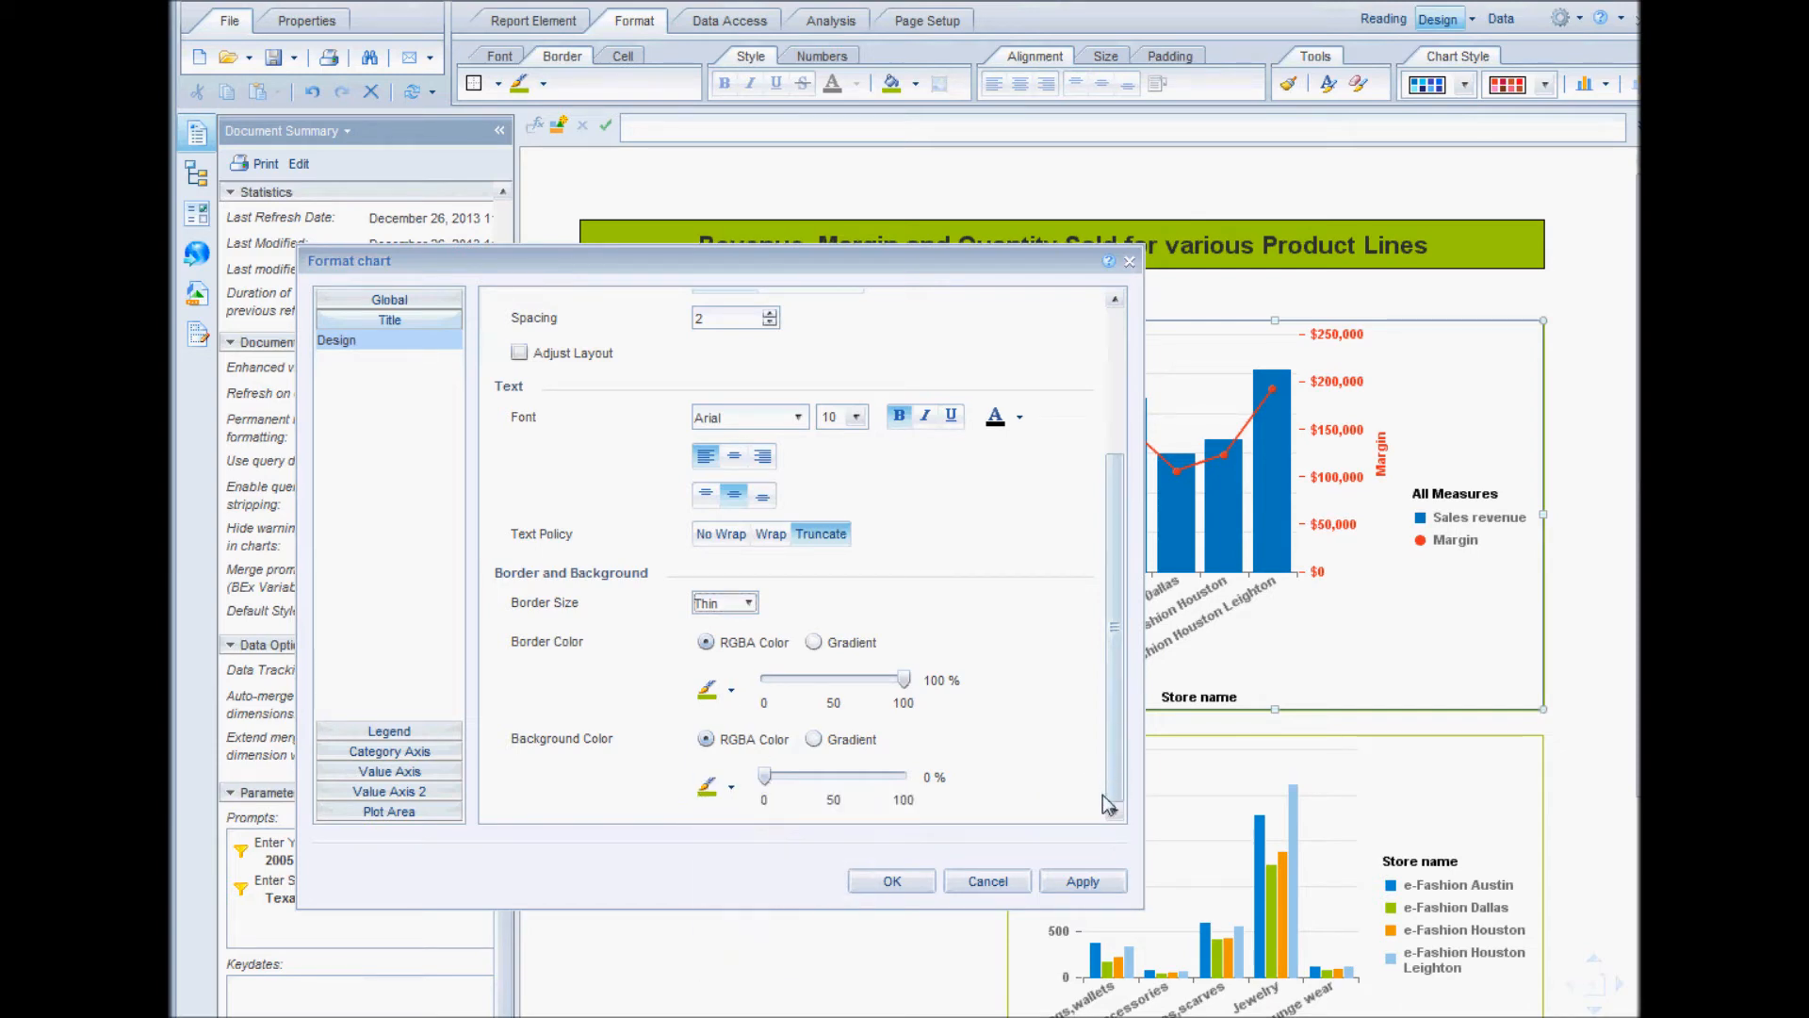
left_click(1083, 883)
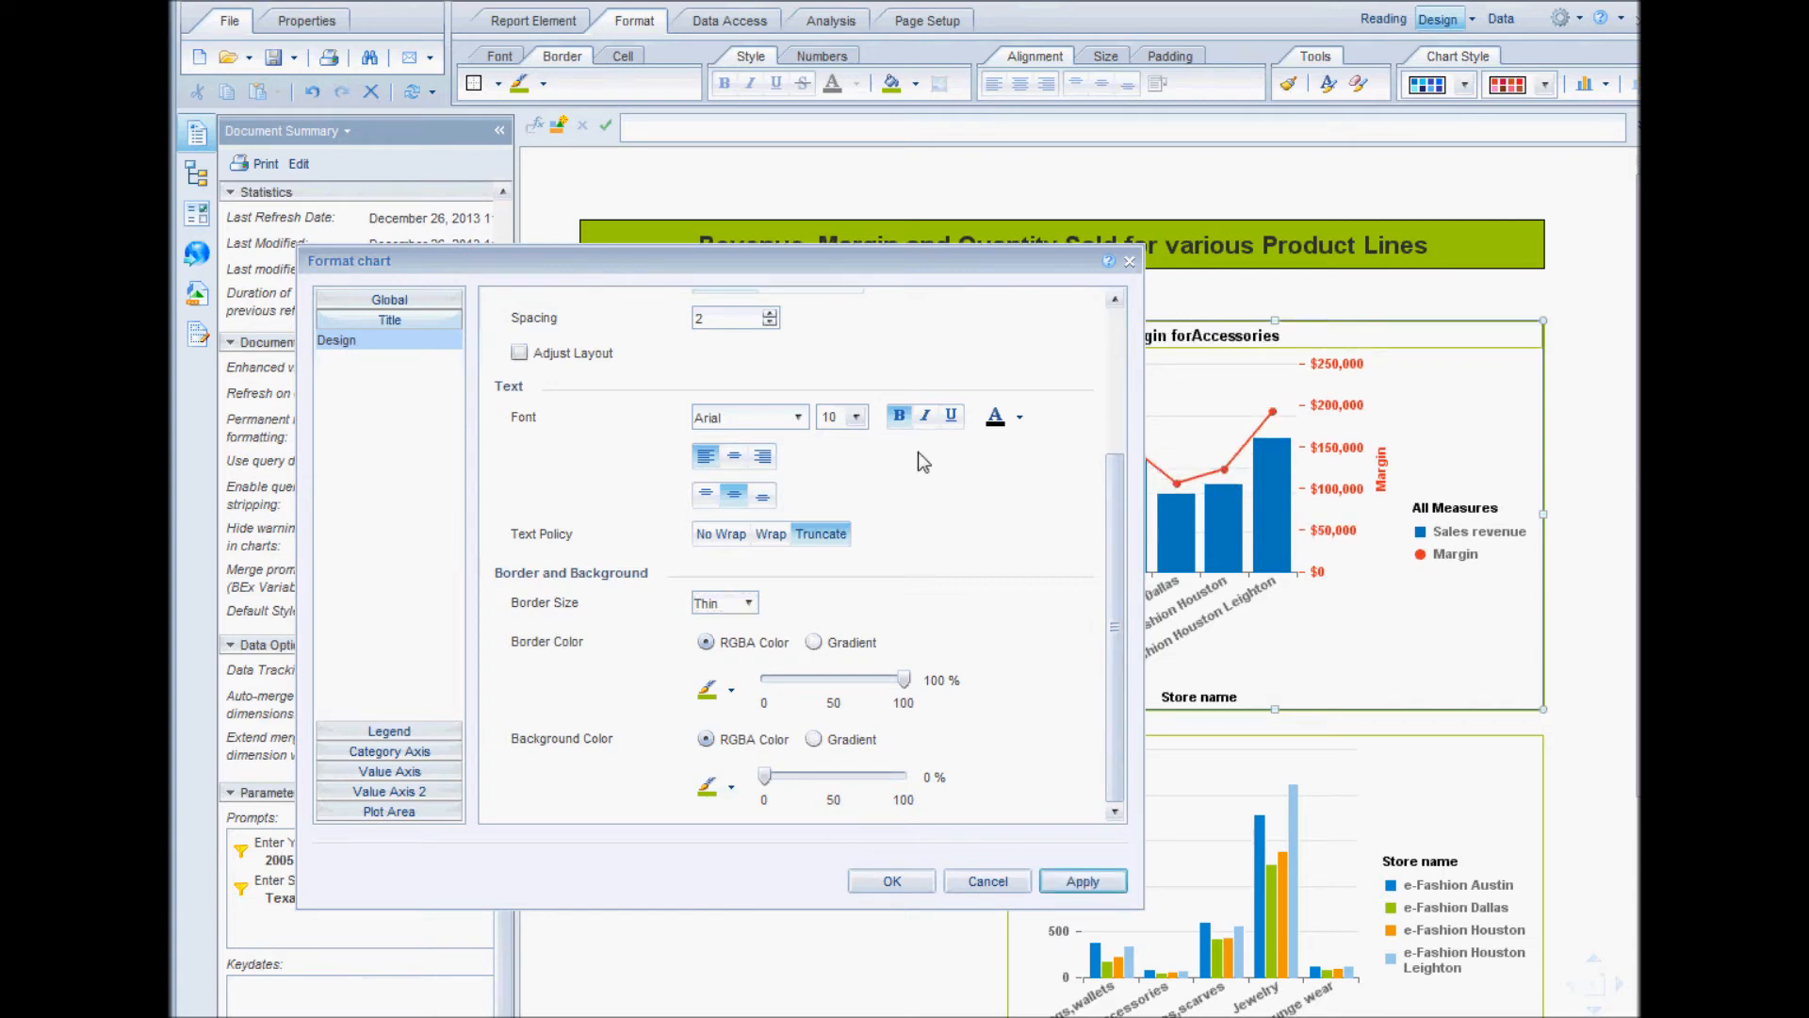
Raise the chart title's background color opacity to 100% and apply it
left_click_drag(921, 257, 780, 141)
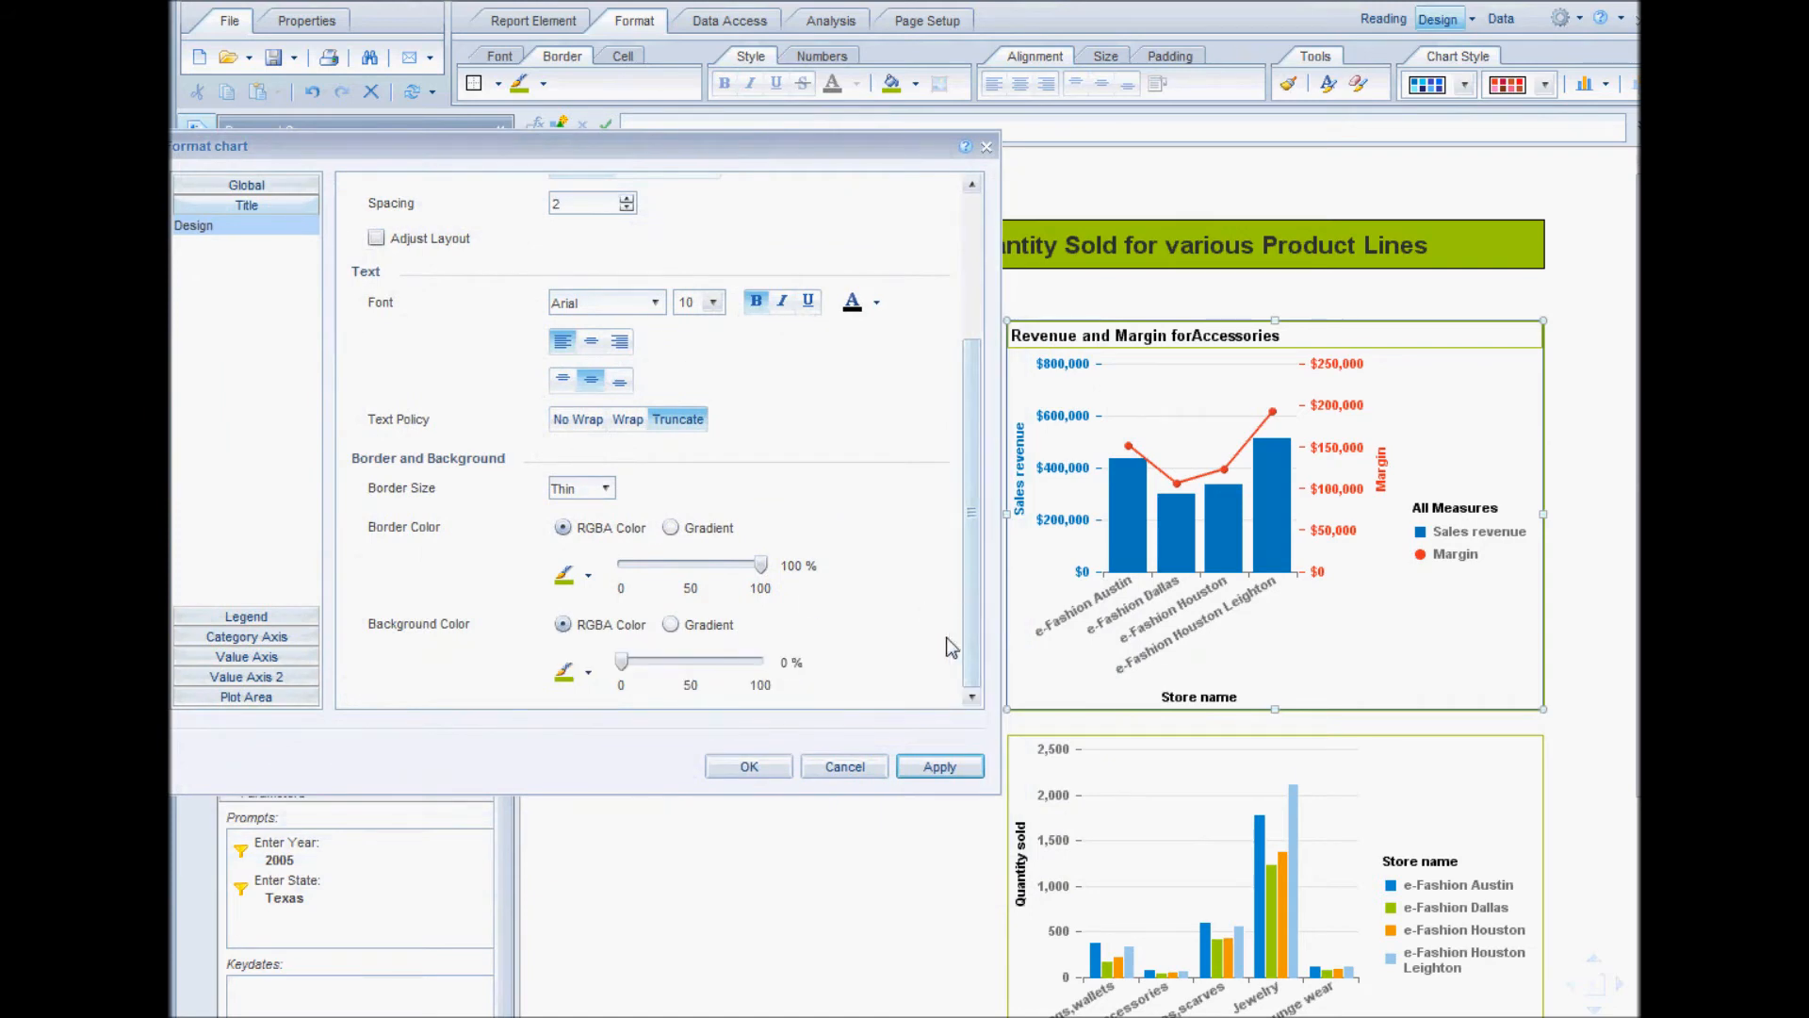
left_click_drag(622, 661, 768, 669)
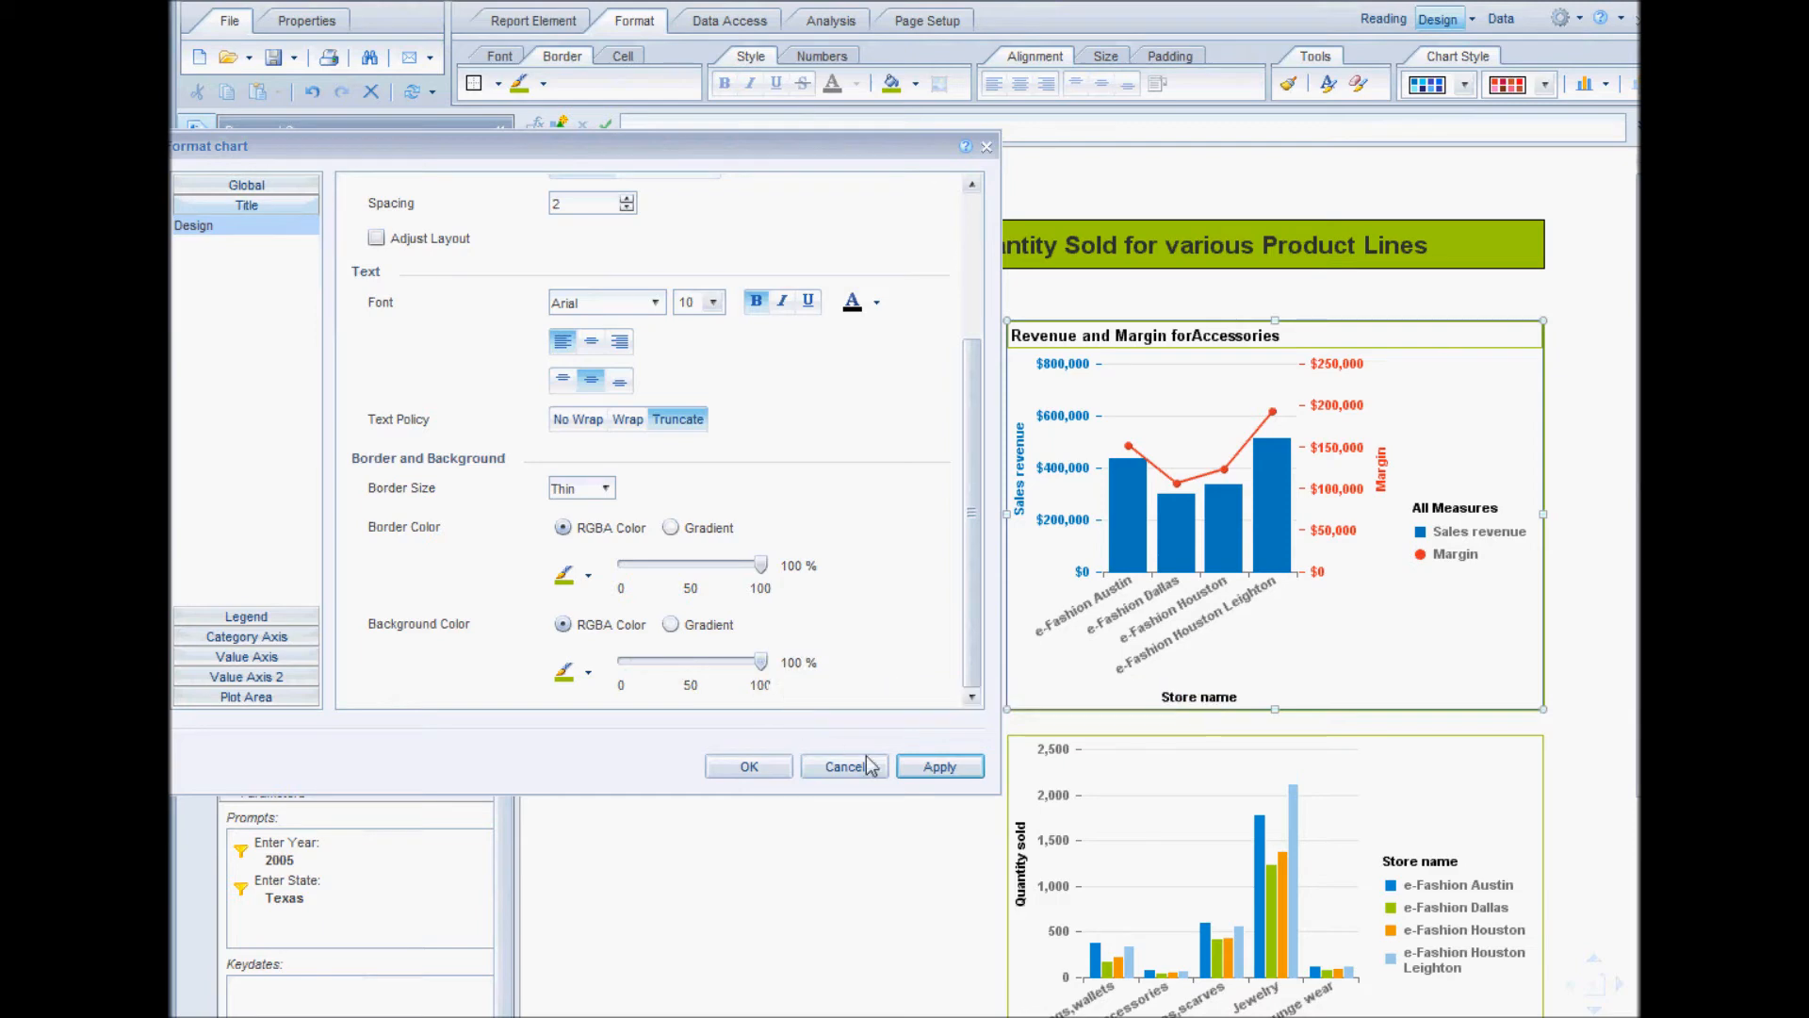
left_click(936, 766)
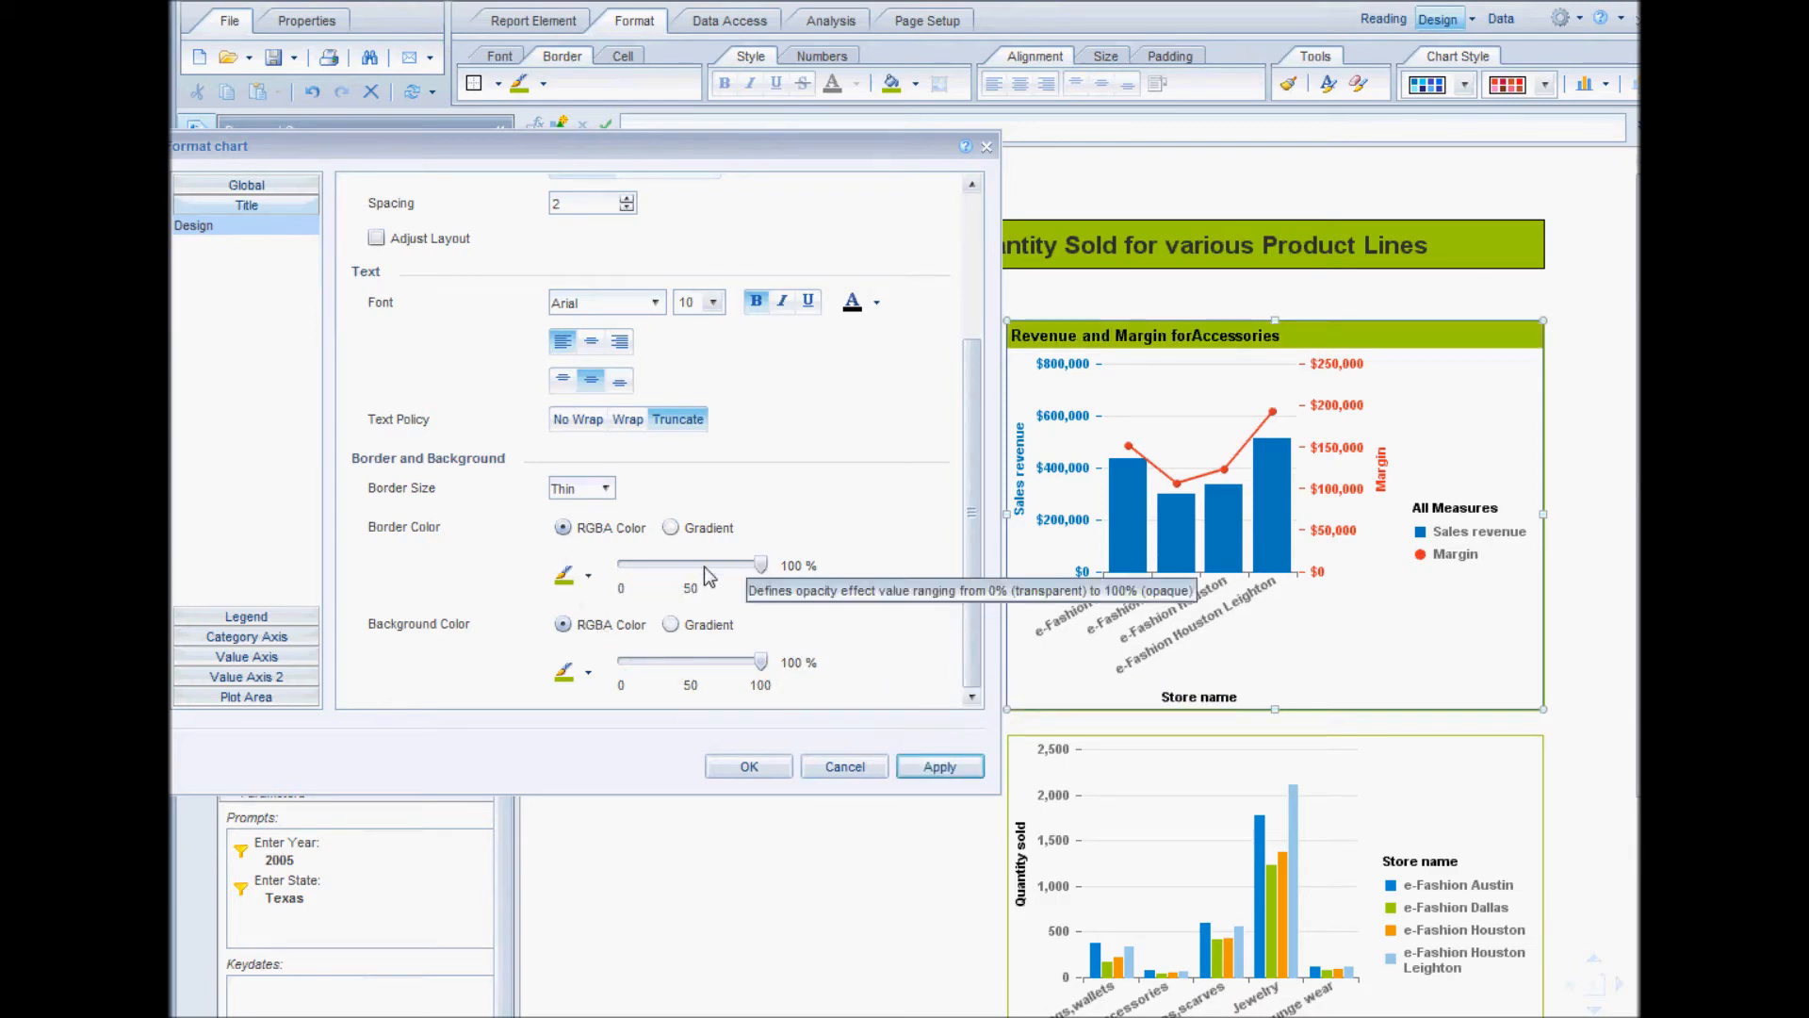
Change the chart title's border color to black and apply it
left_click(588, 577)
left_click(568, 630)
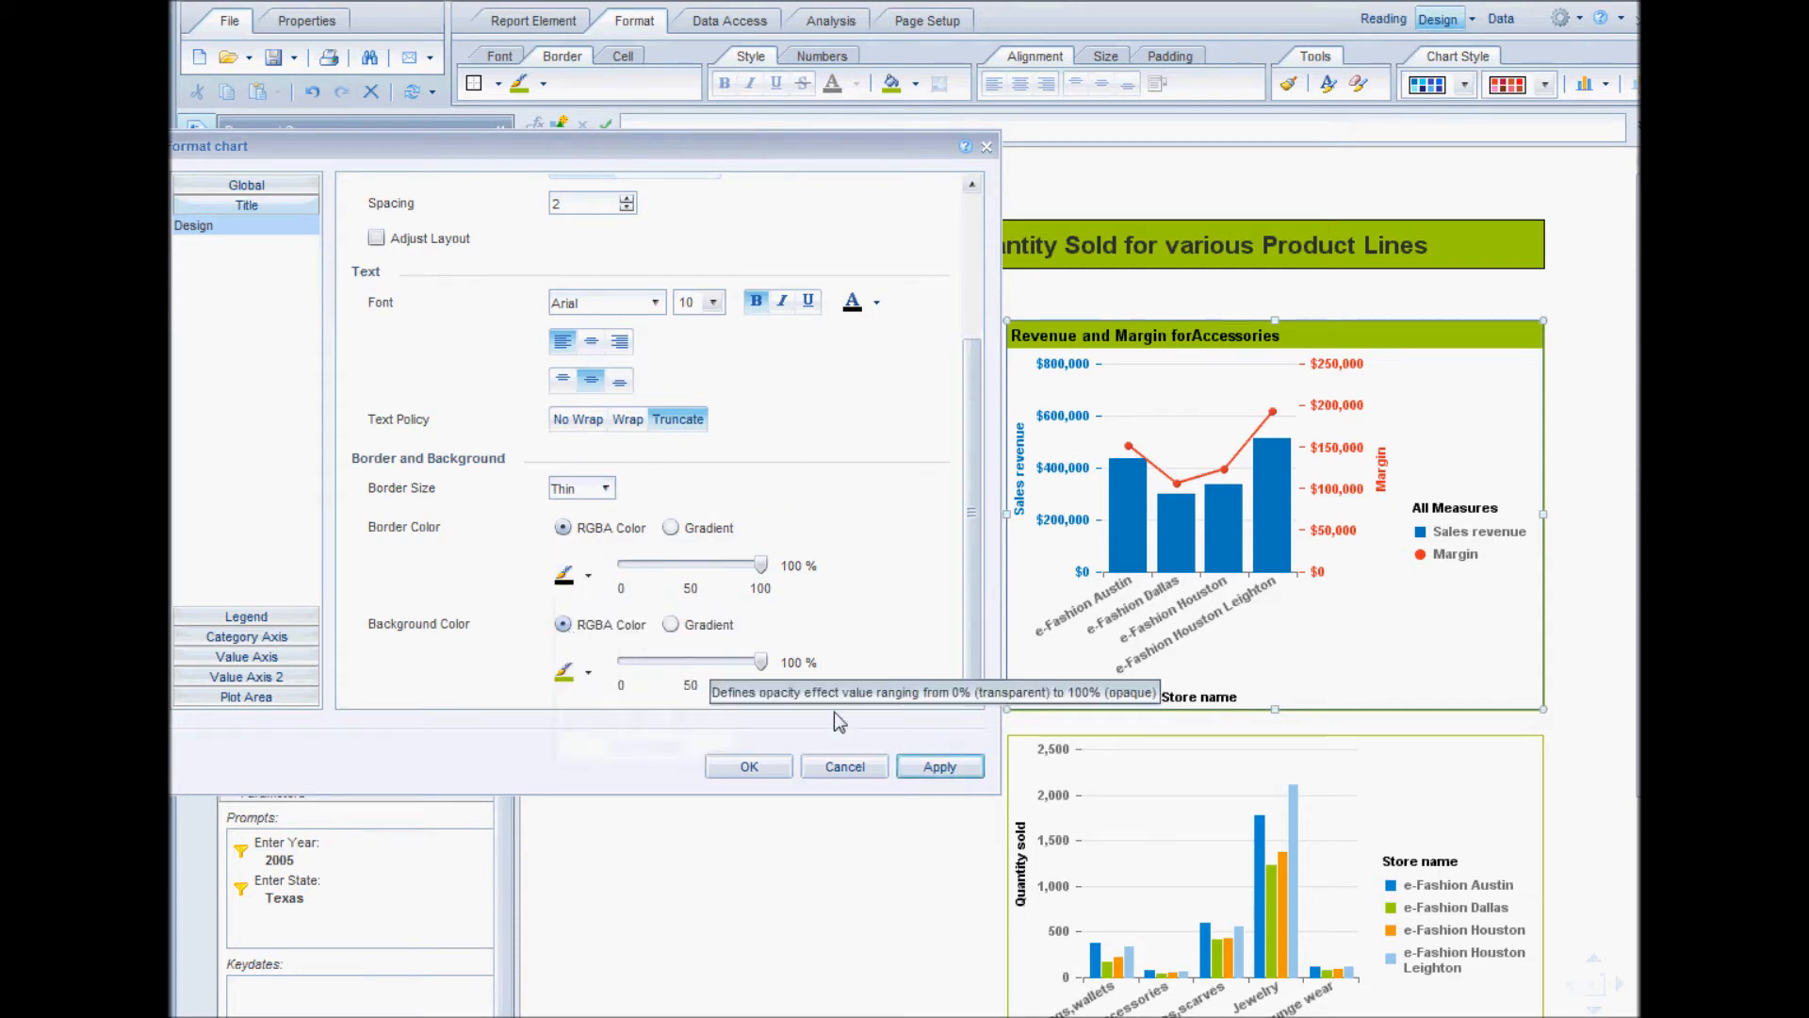
left_click(940, 766)
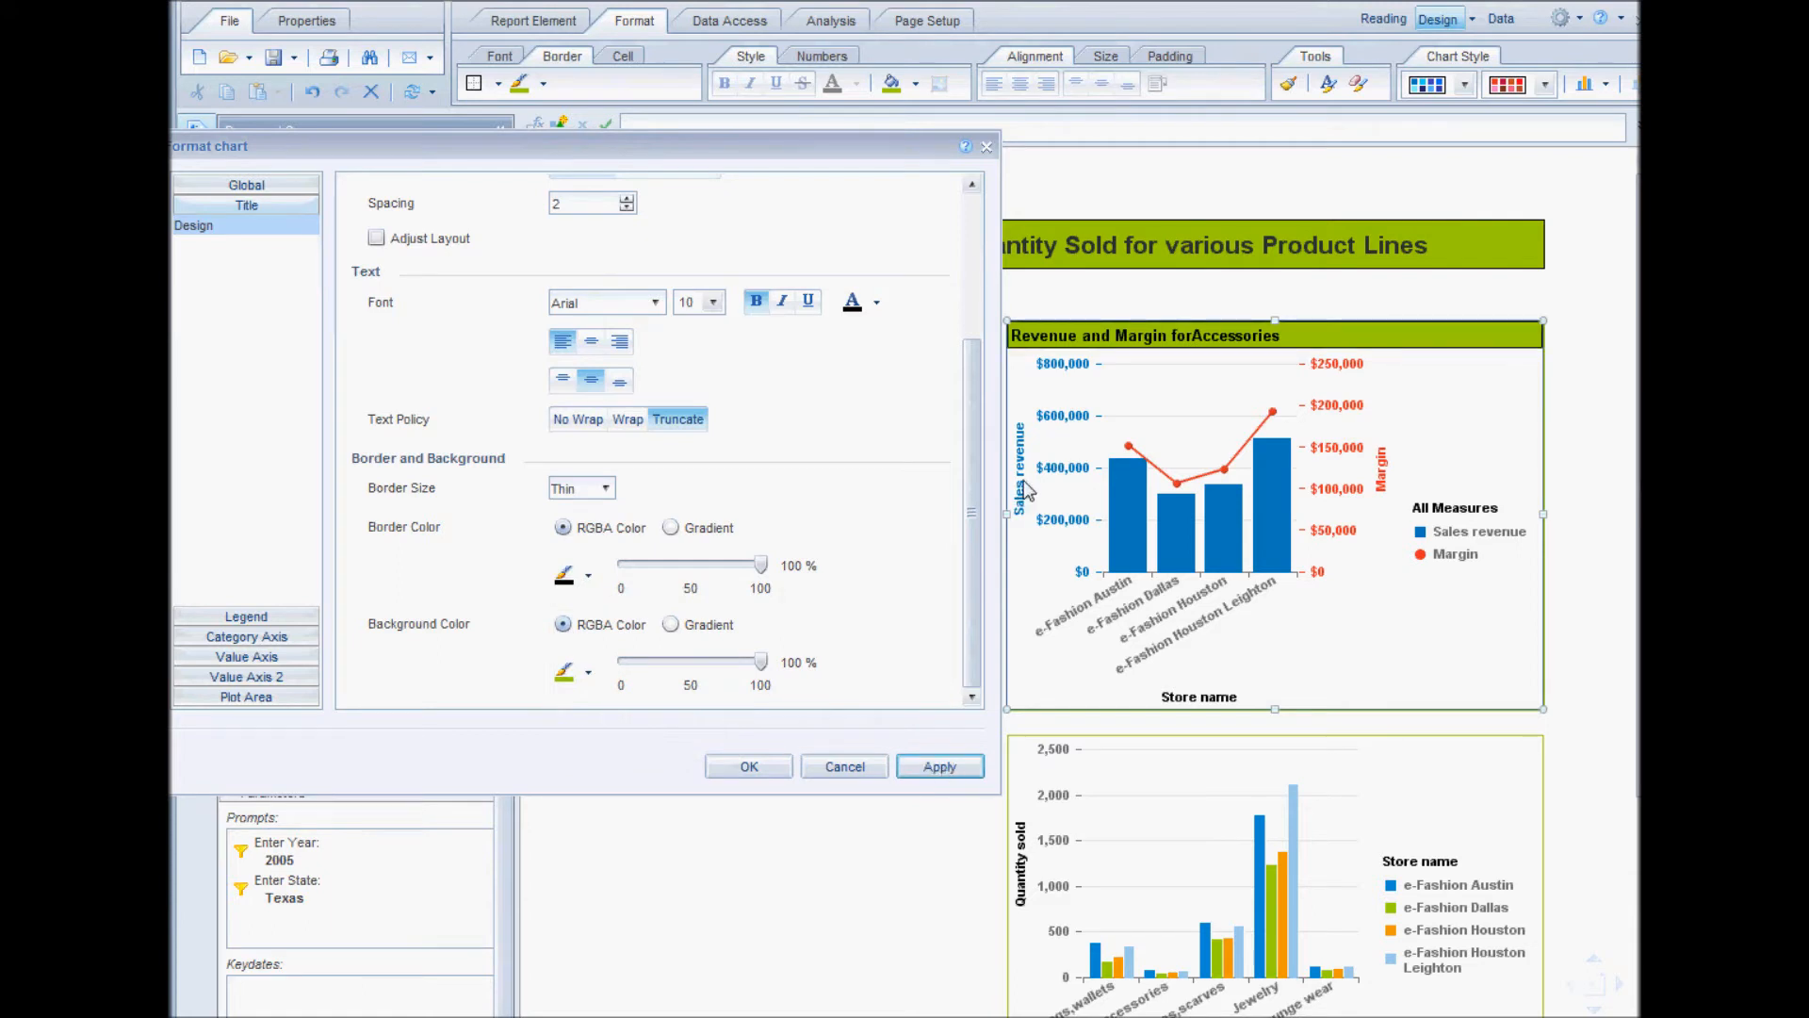
Center the title text of the revenue and margin chart horizontally, apply it, and finish formatting the chart
left_click_drag(970, 511, 1011, 369)
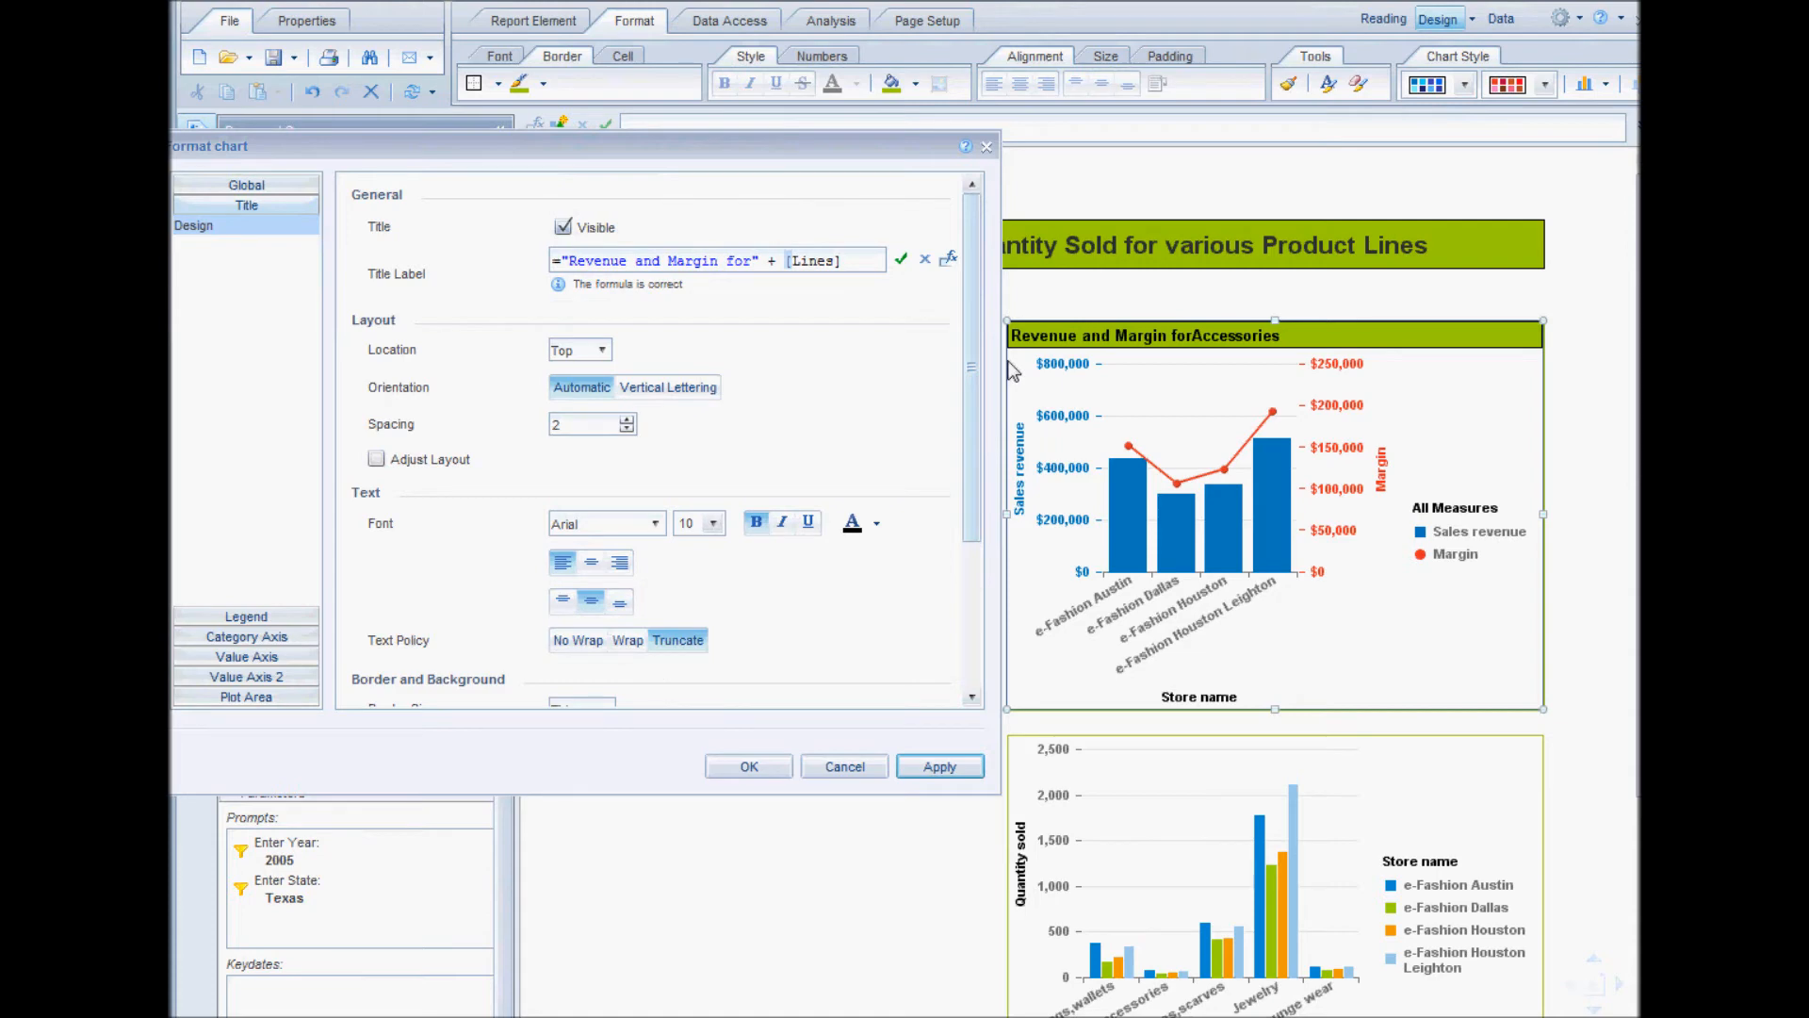
scroll(935, 427, "down", 1)
left_click(591, 495)
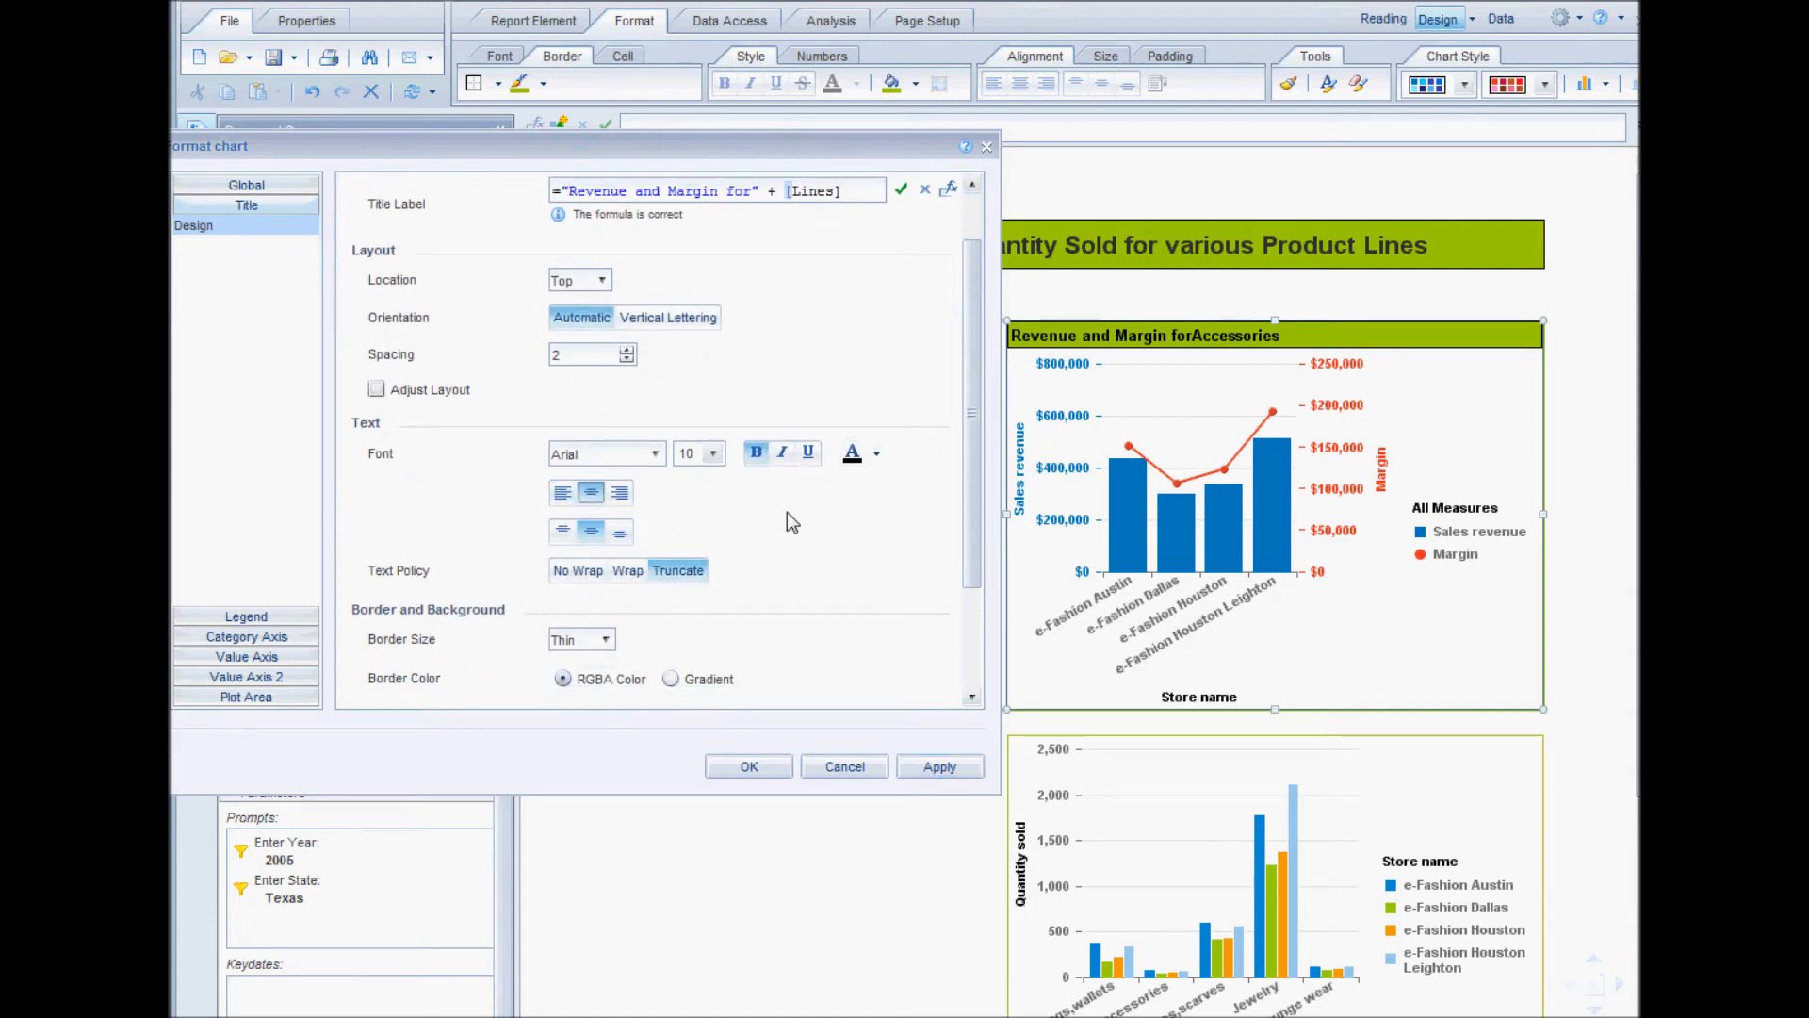
left_click(942, 768)
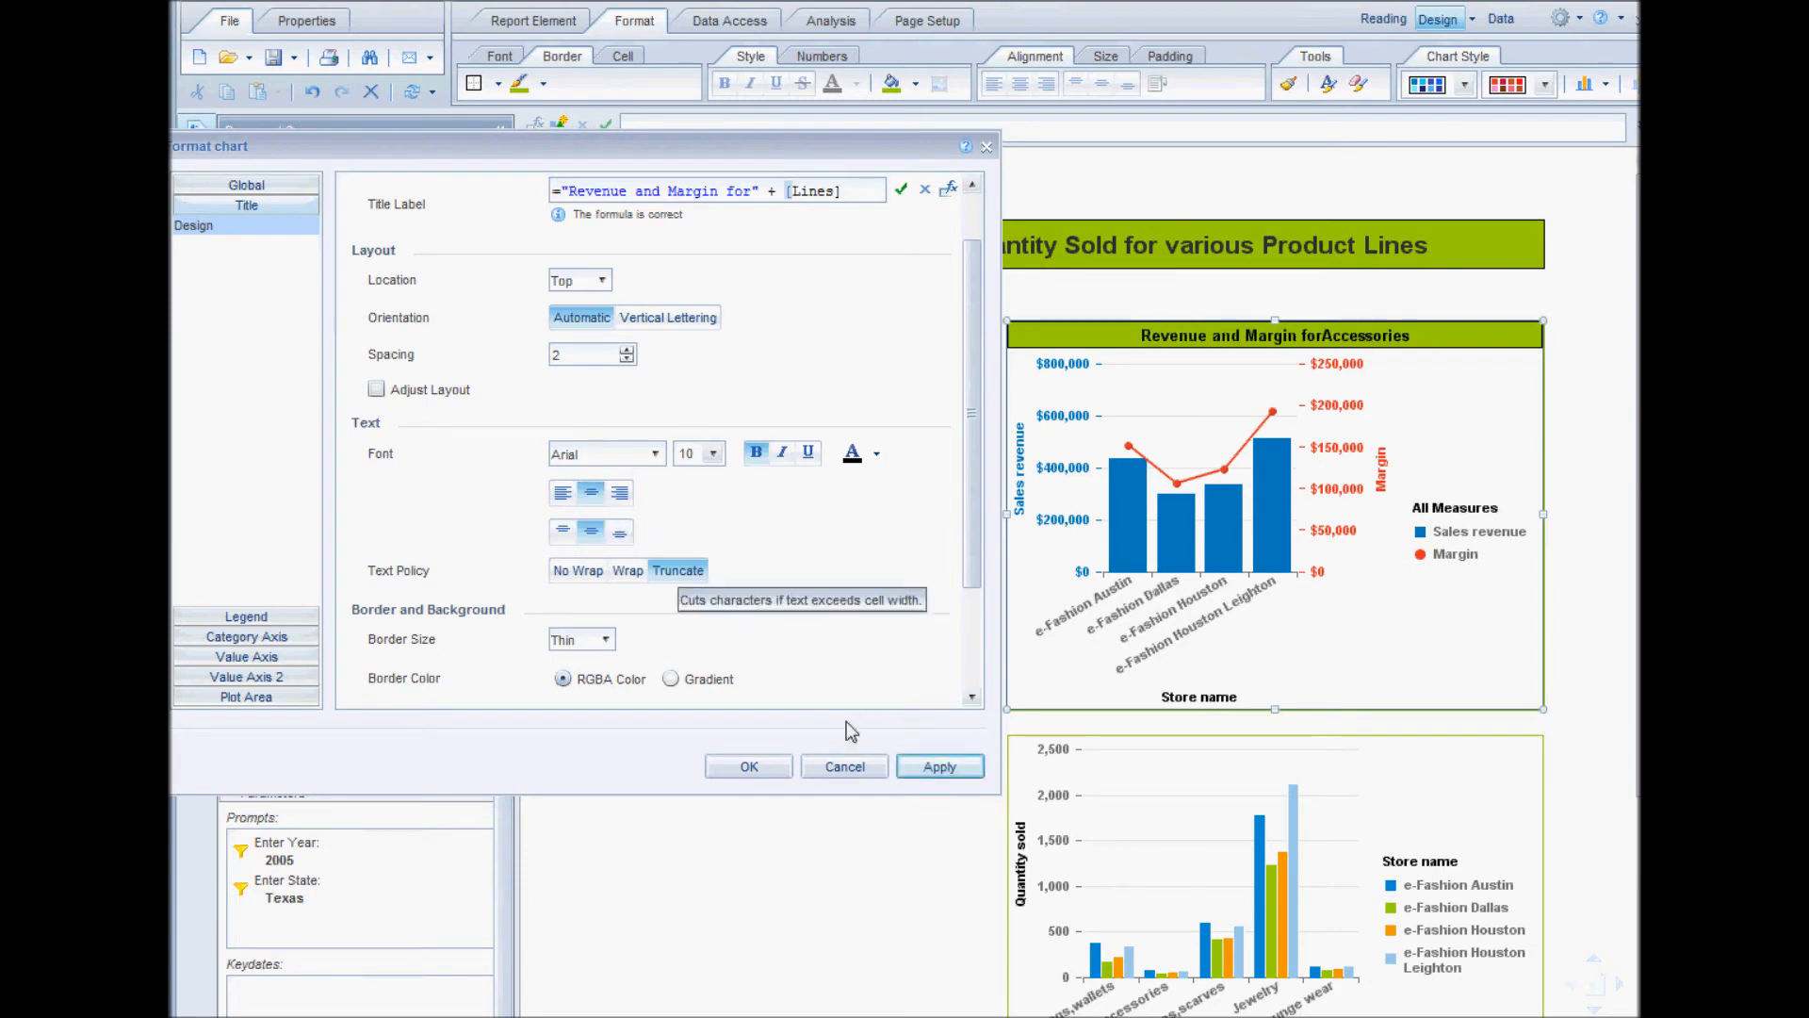
left_click(771, 777)
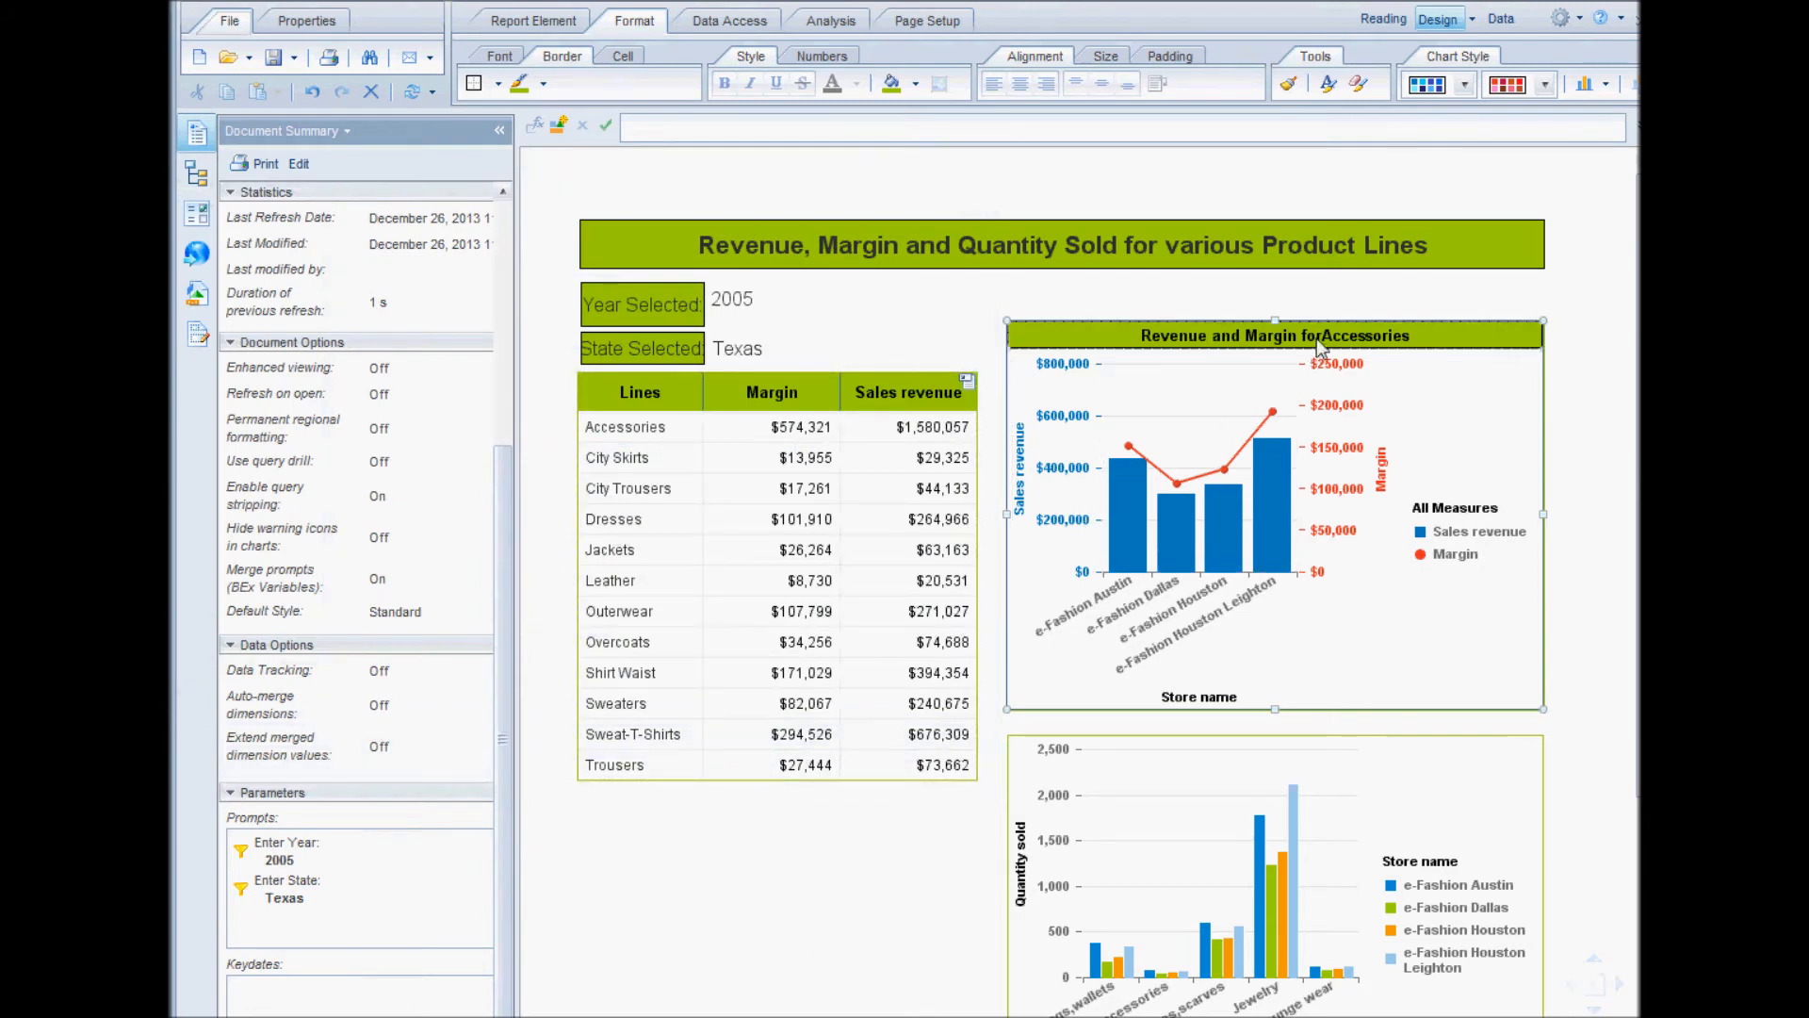
Add a space after "for" in the revenue and margin chart's title label formula, then apply and accept it
left_click(1316, 341)
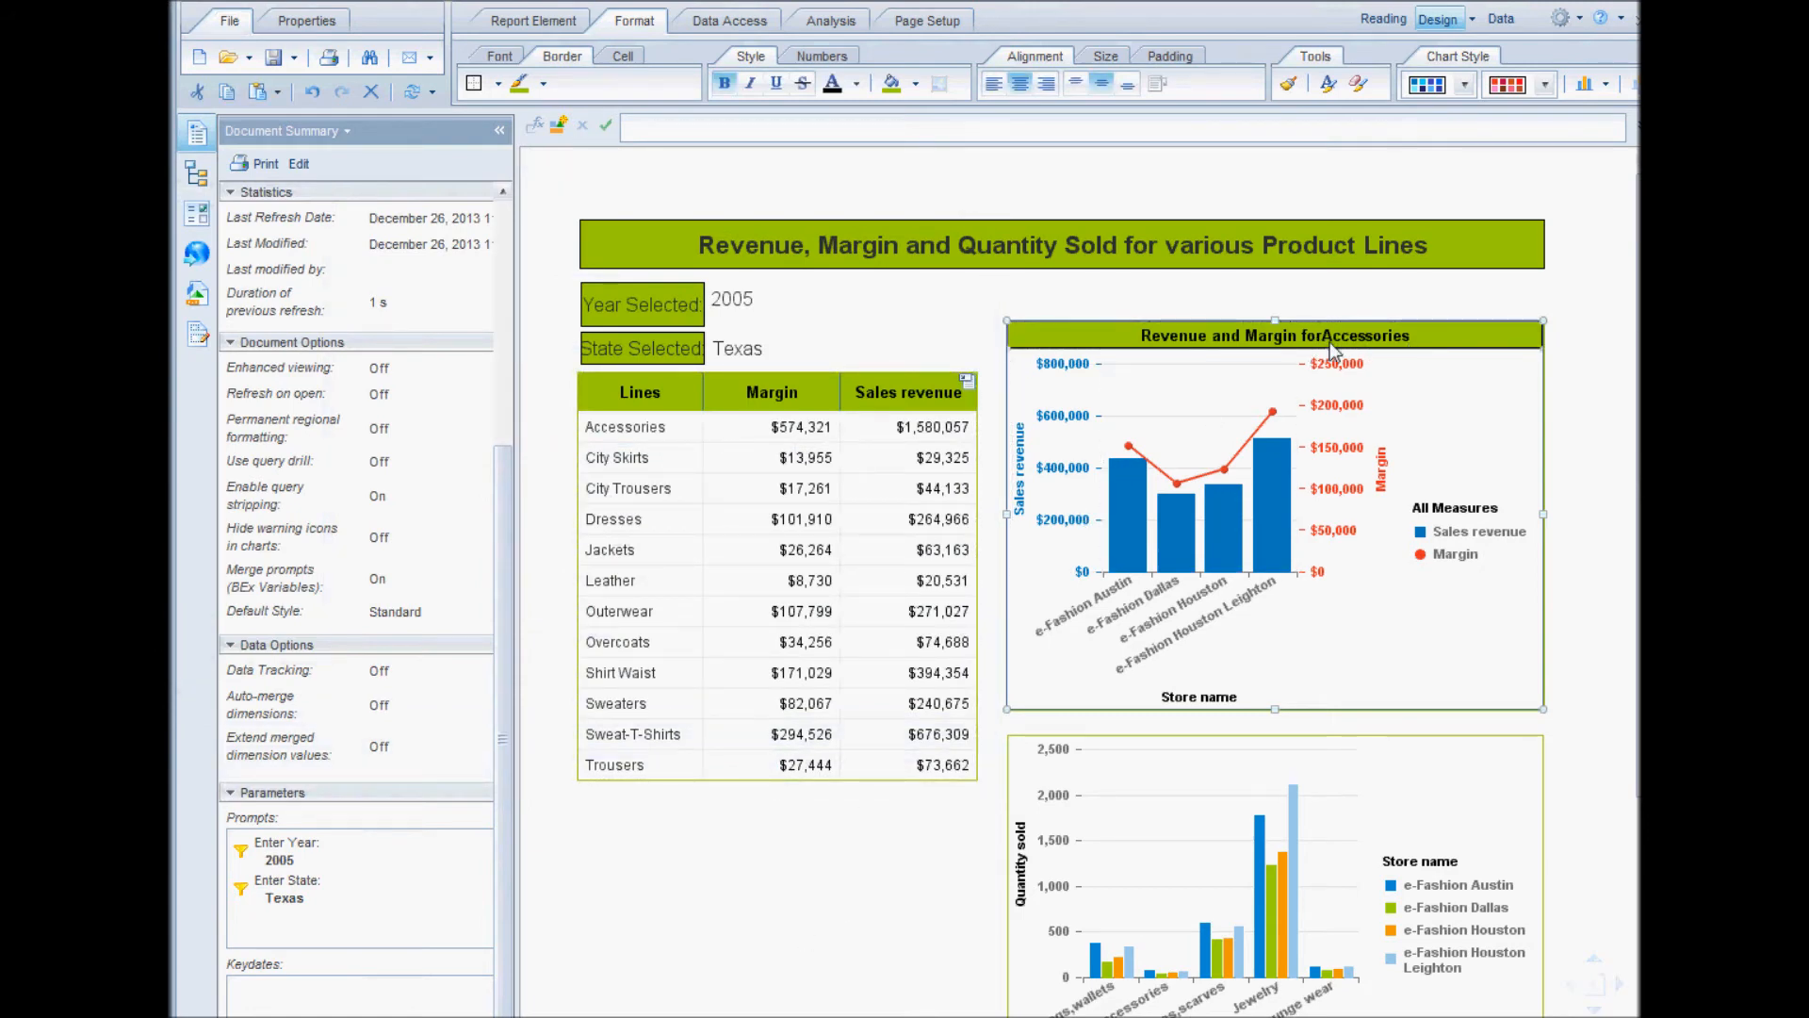
right_click(1331, 342)
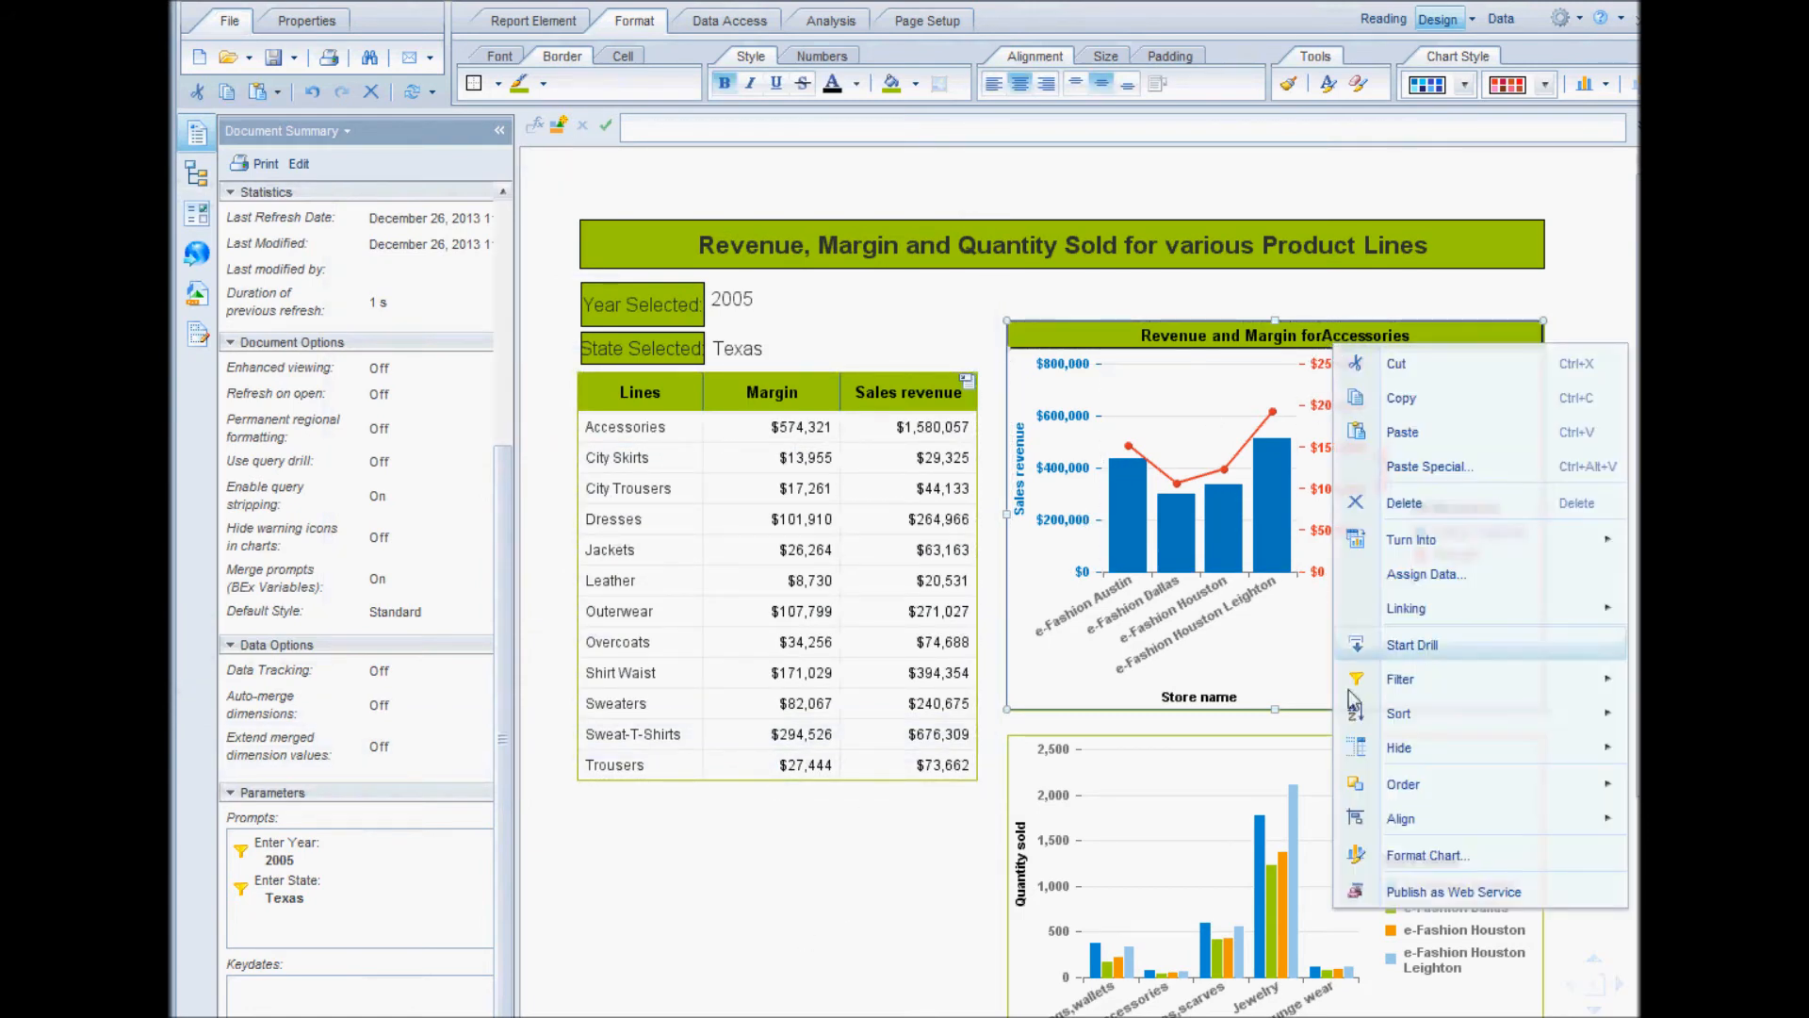
left_click(1398, 857)
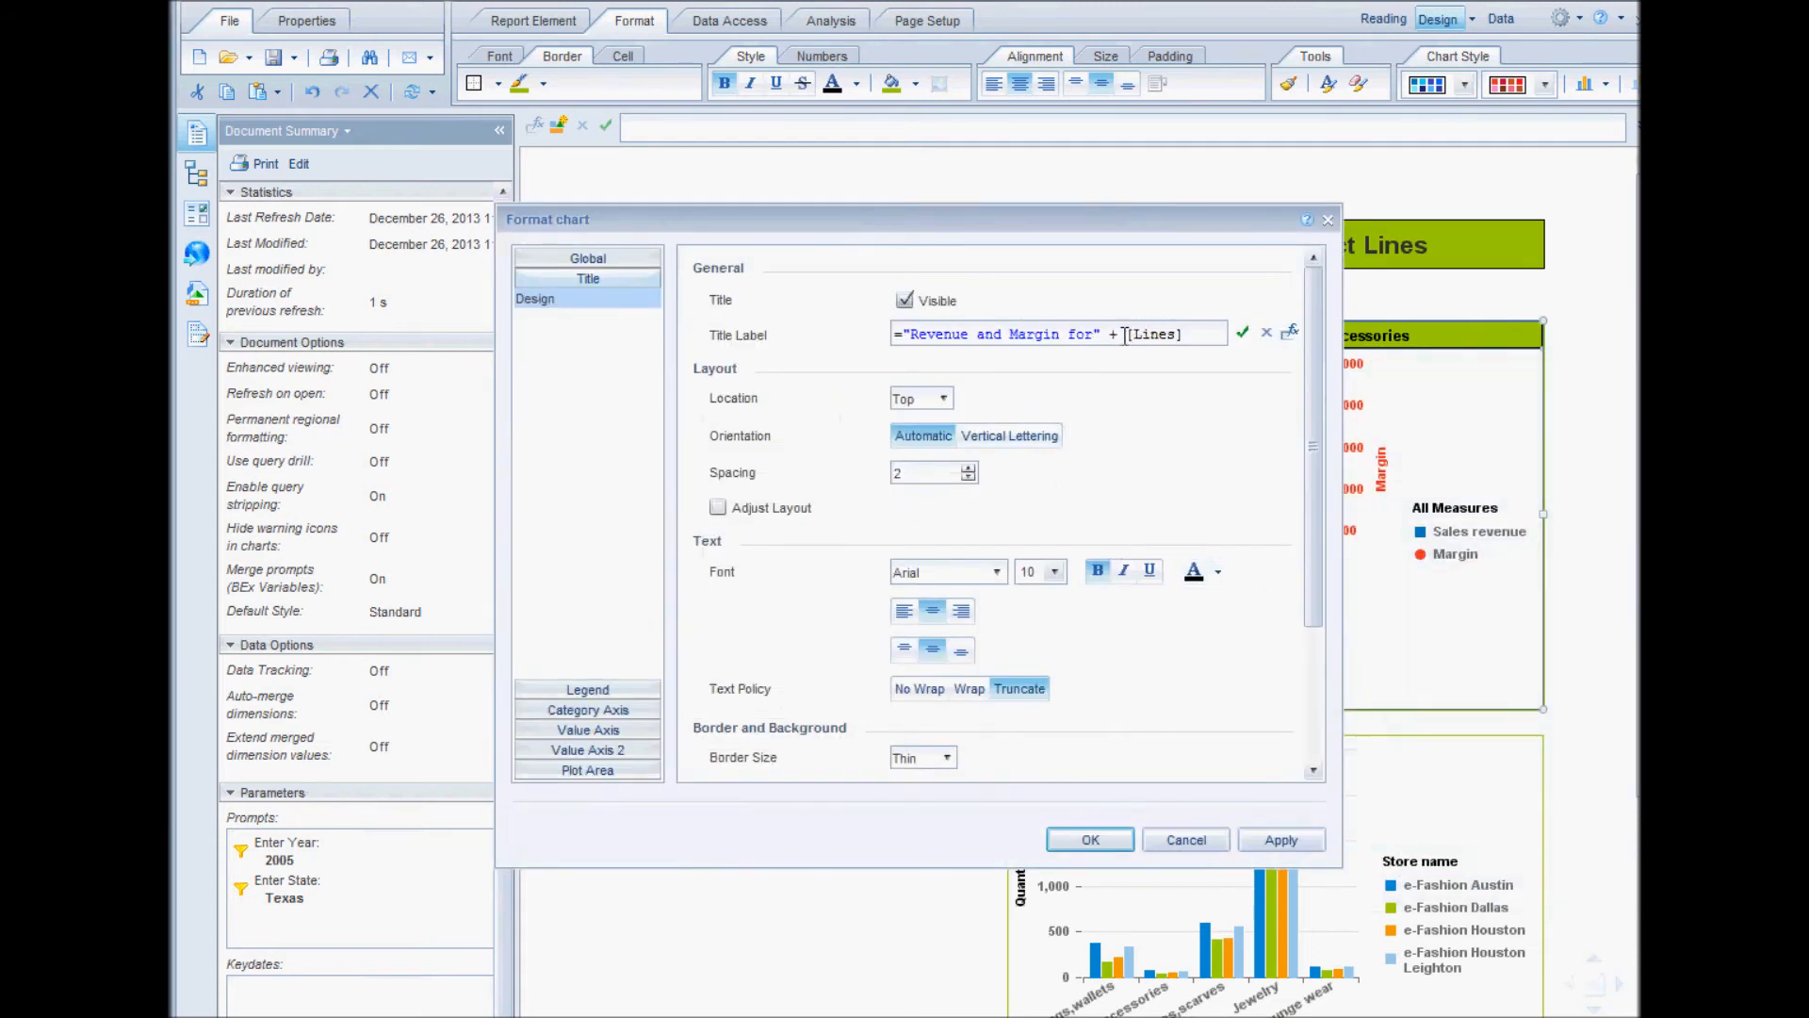
left_click(1096, 334)
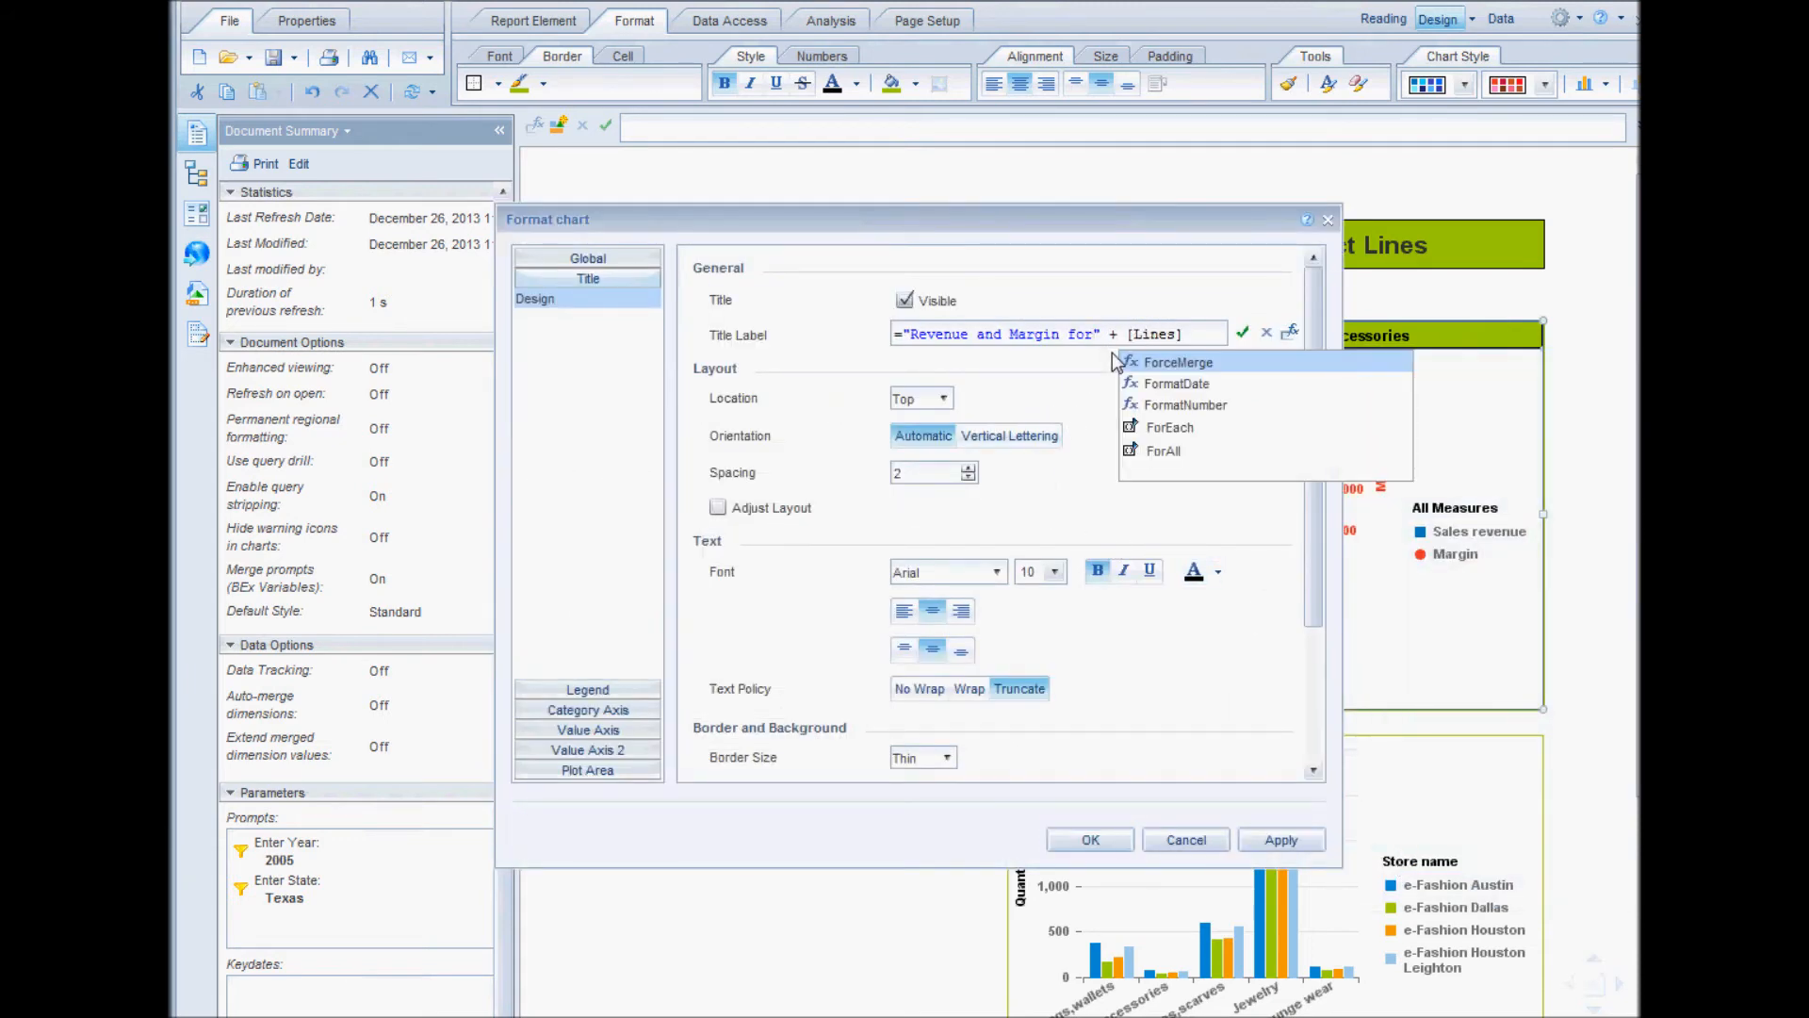
key("Escape")
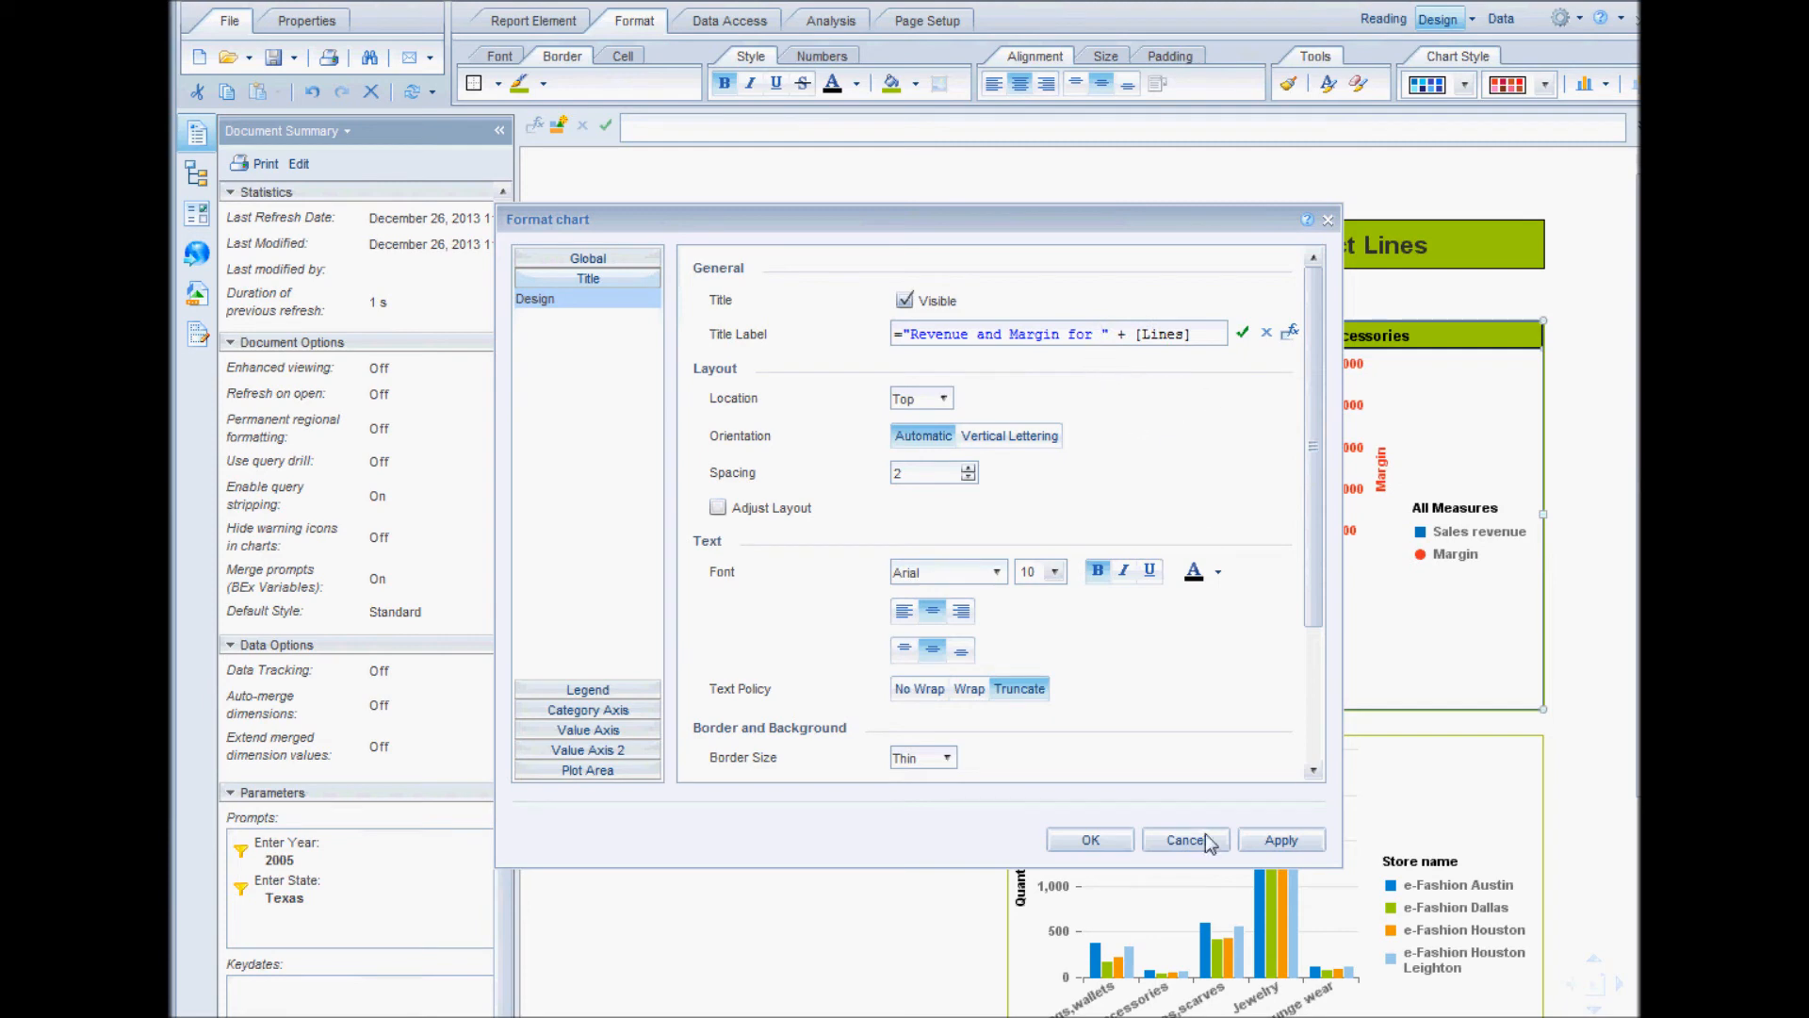
left_click(1294, 839)
left_click_drag(1070, 219, 820, 224)
left_click(845, 850)
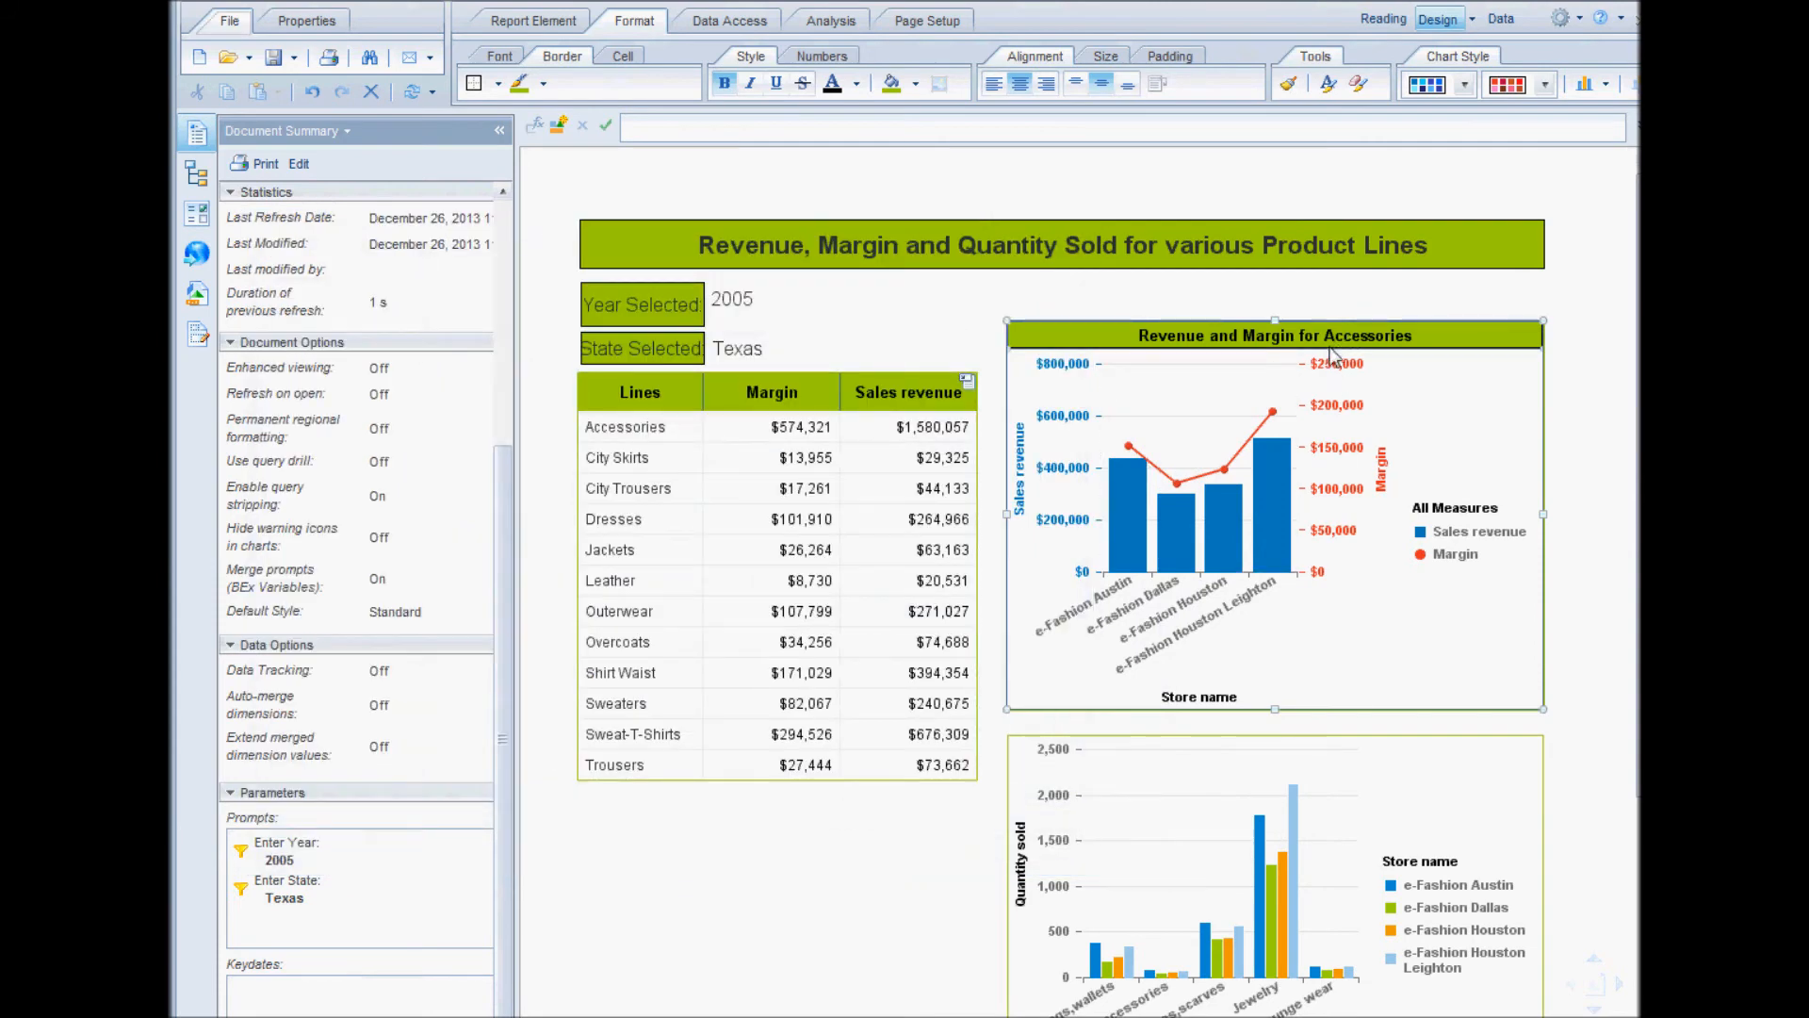
Select City Skirts, City Trousers, Dresses and Sweaters in the Lines table to check that the chart title follows the selection
left_click(619, 460)
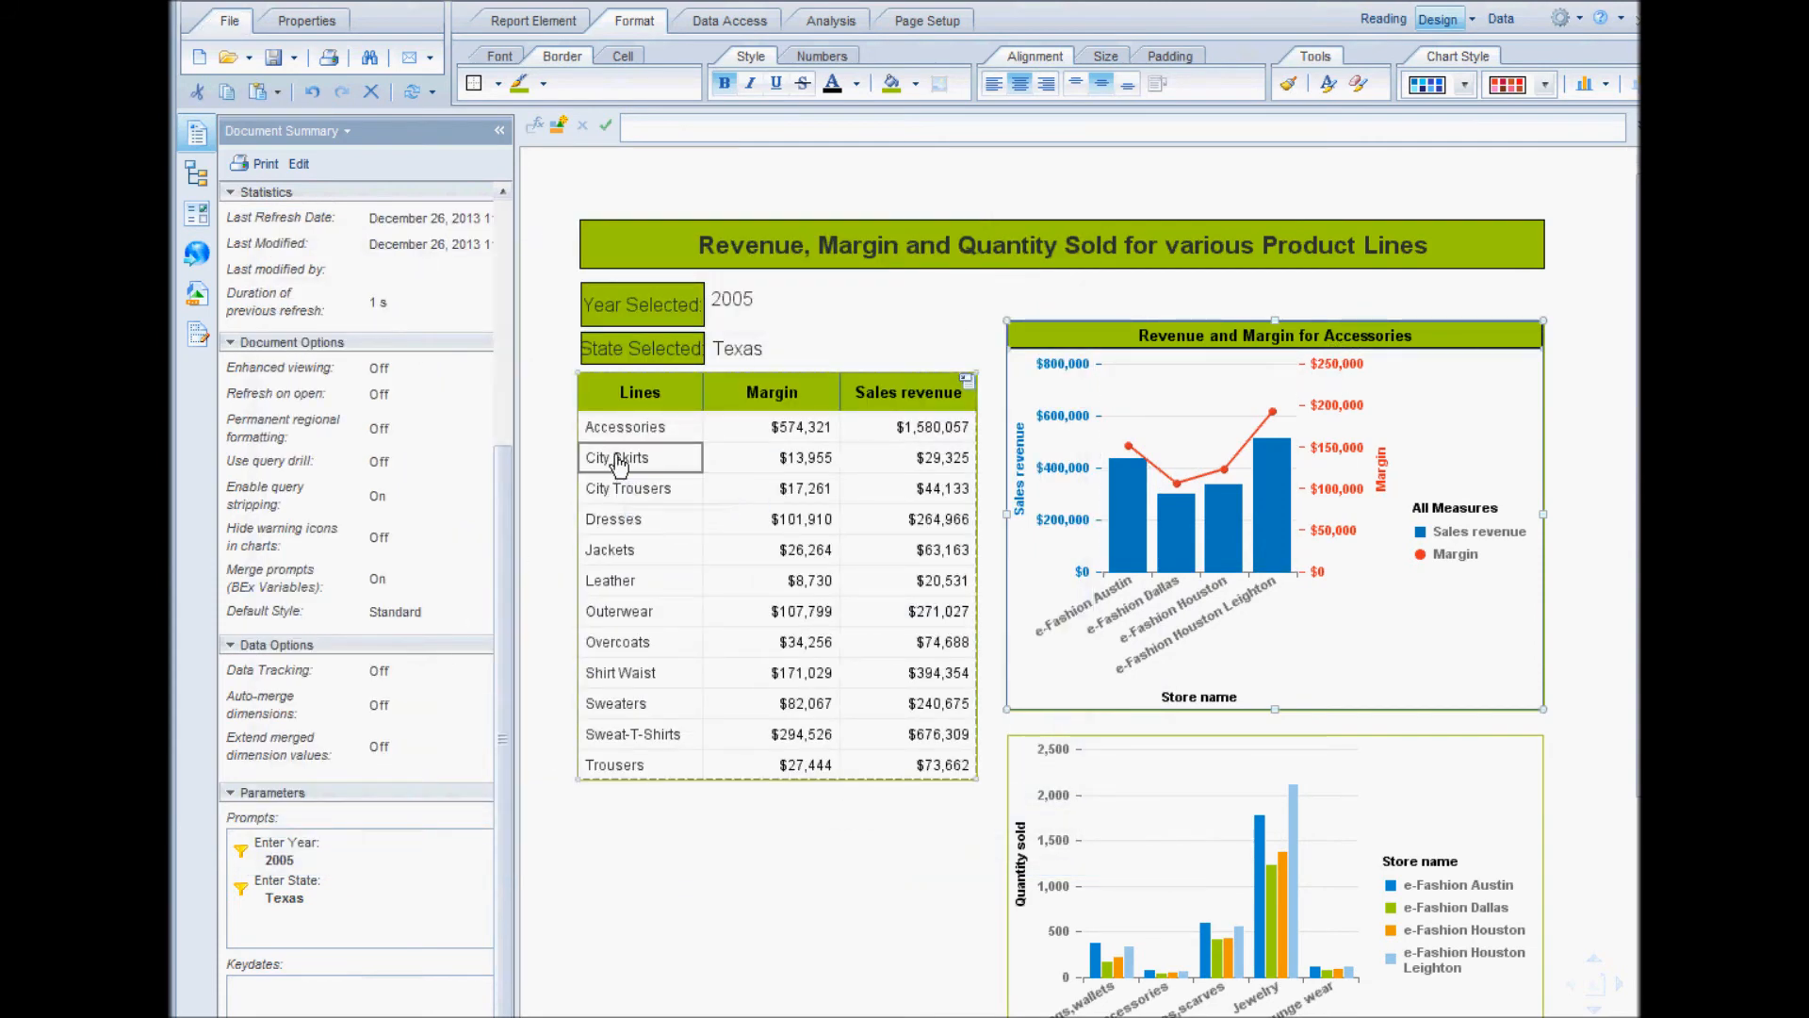
left_click(614, 455)
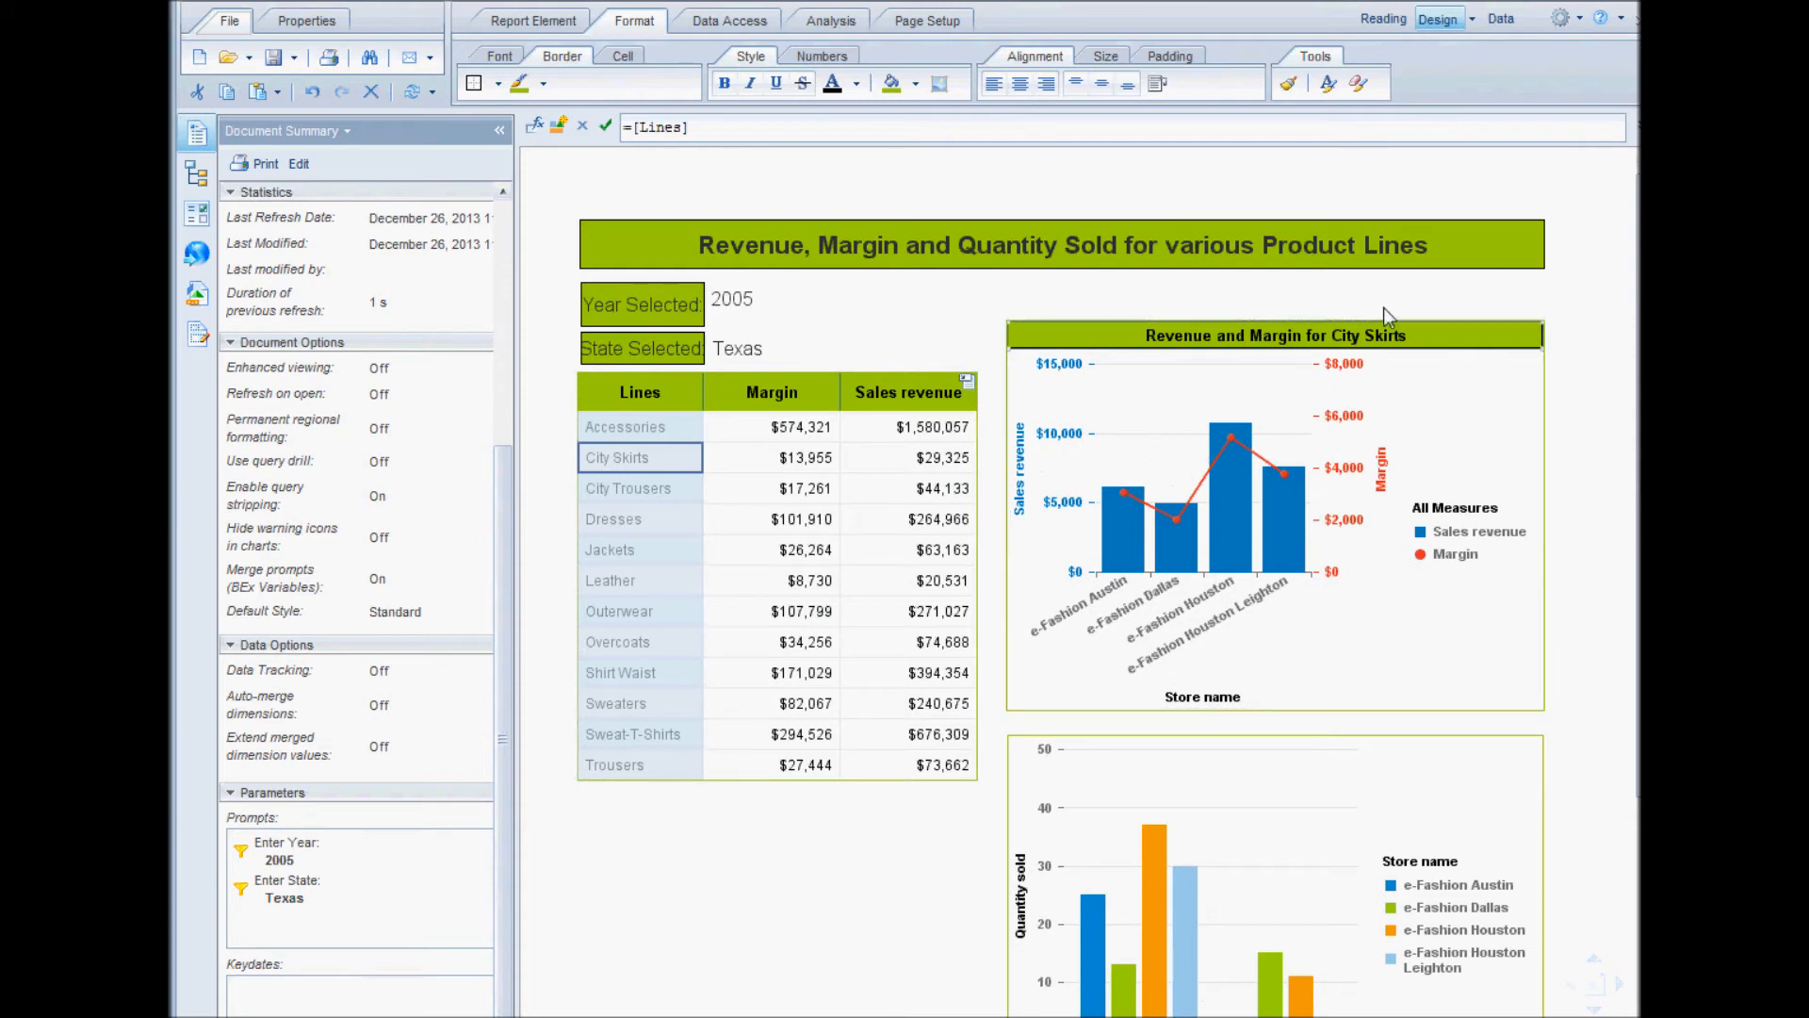
left_click(636, 491)
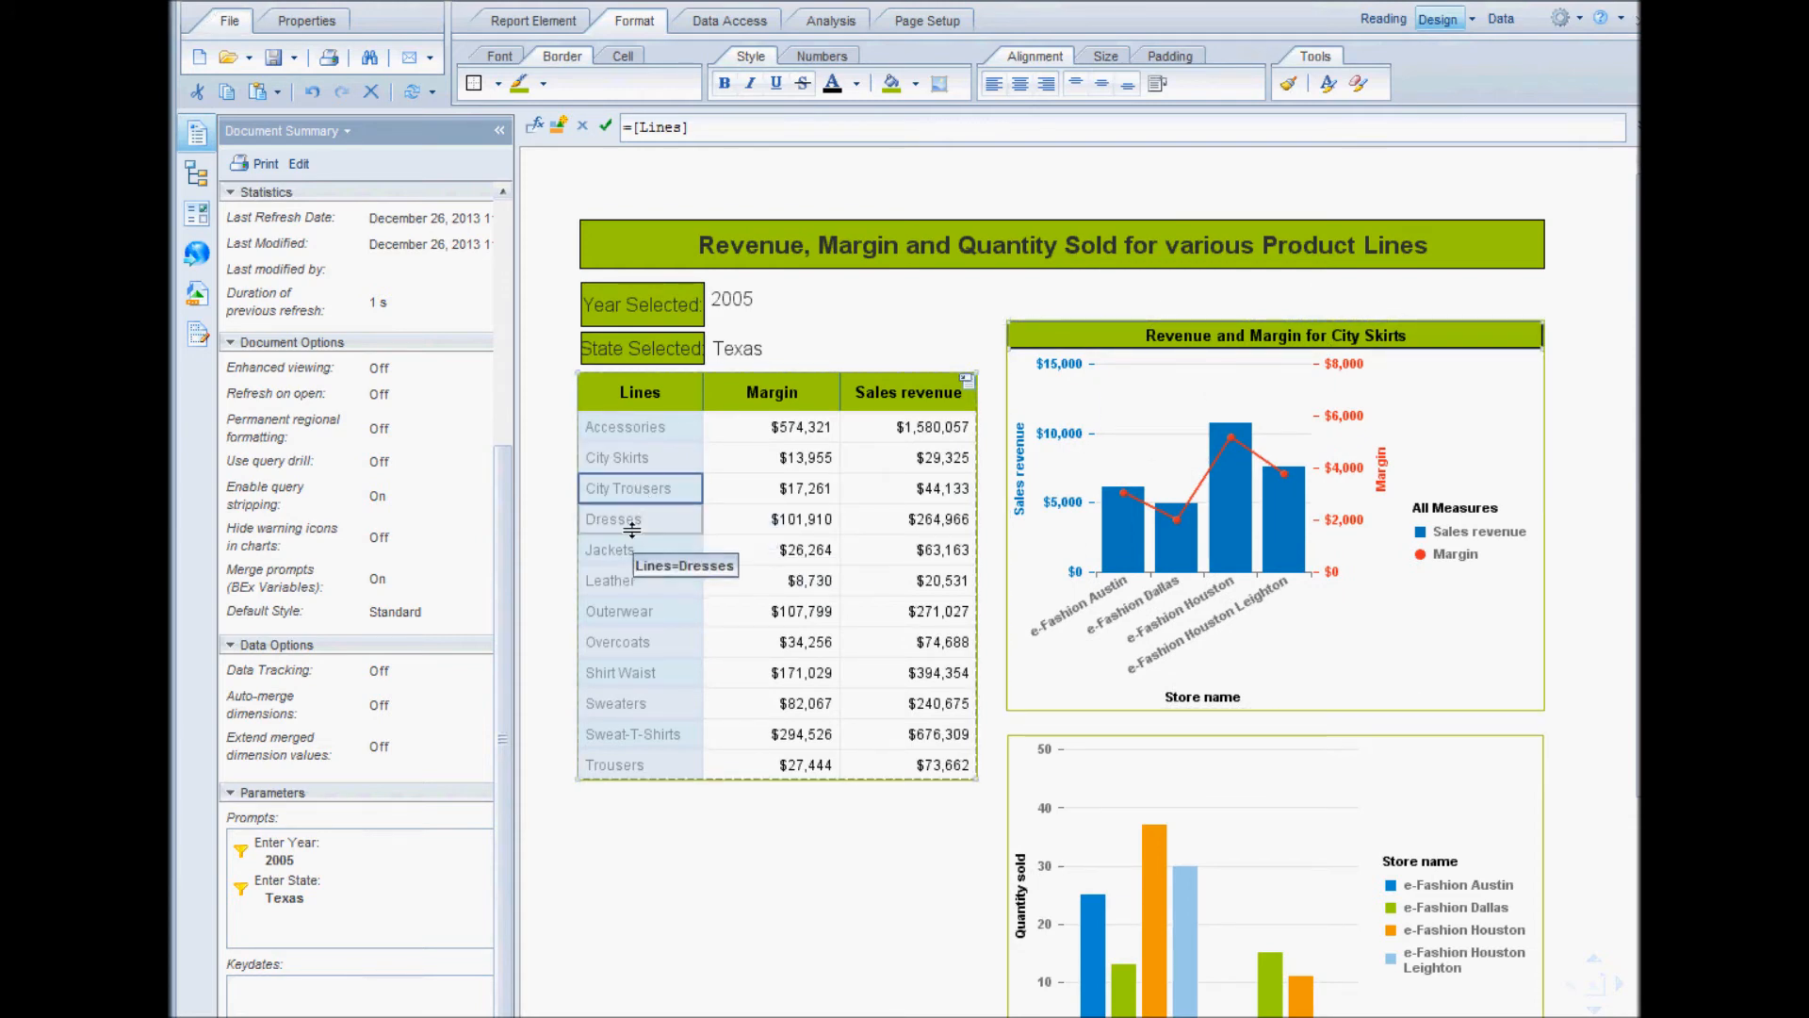
double_click(625, 521)
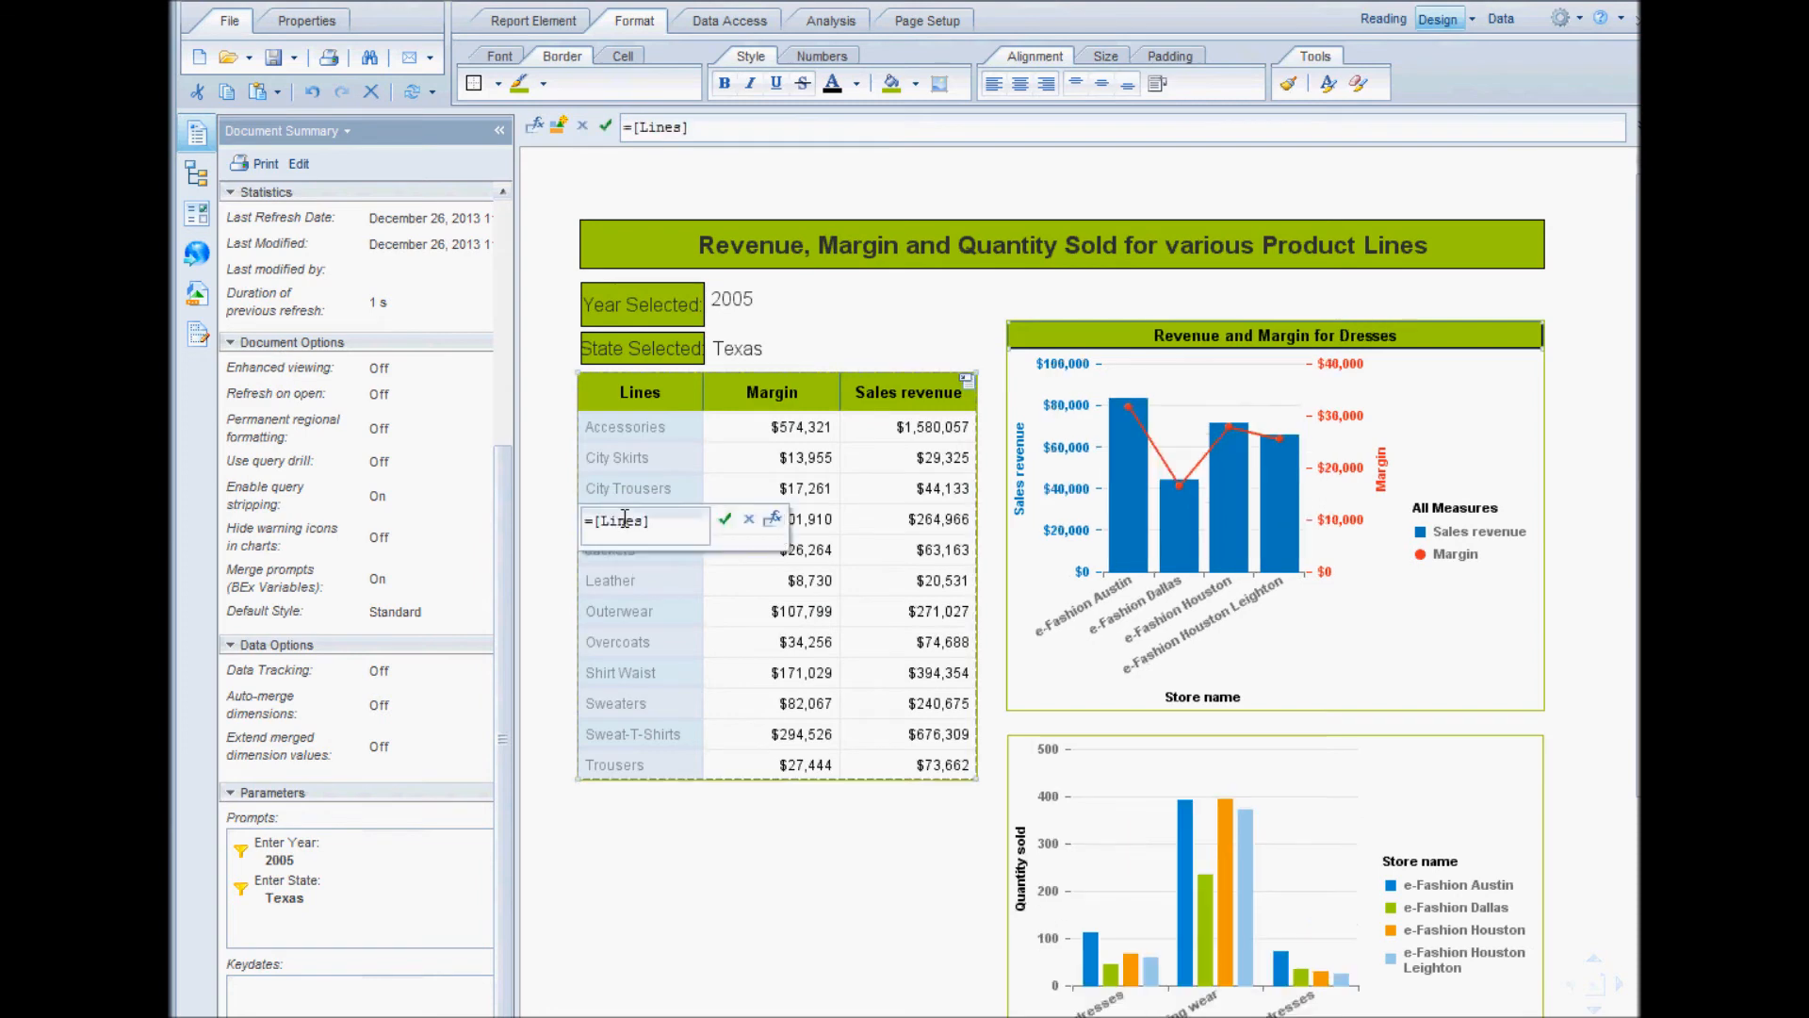
left_click(639, 903)
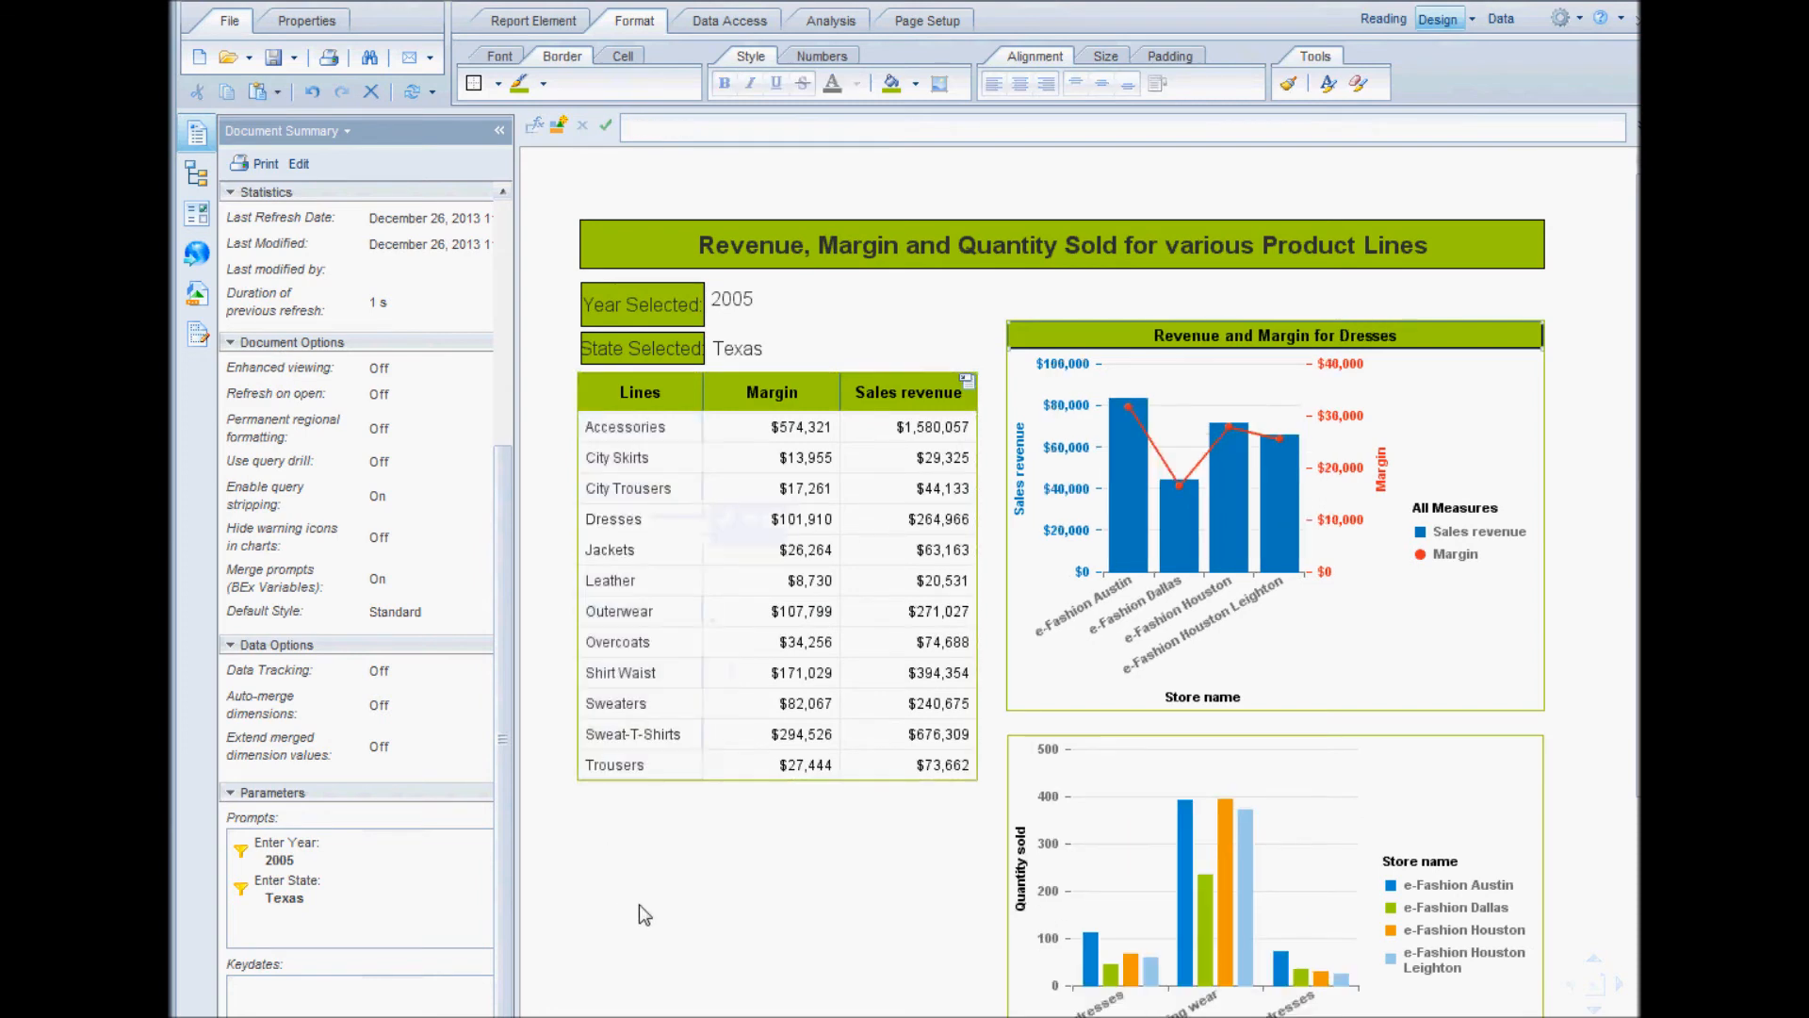
left_click(624, 712)
left_click(1336, 373)
Open the chart formatting for the quantity sold chart and make its title visible
left_click(1235, 810)
scroll(1235, 807, "down", 3)
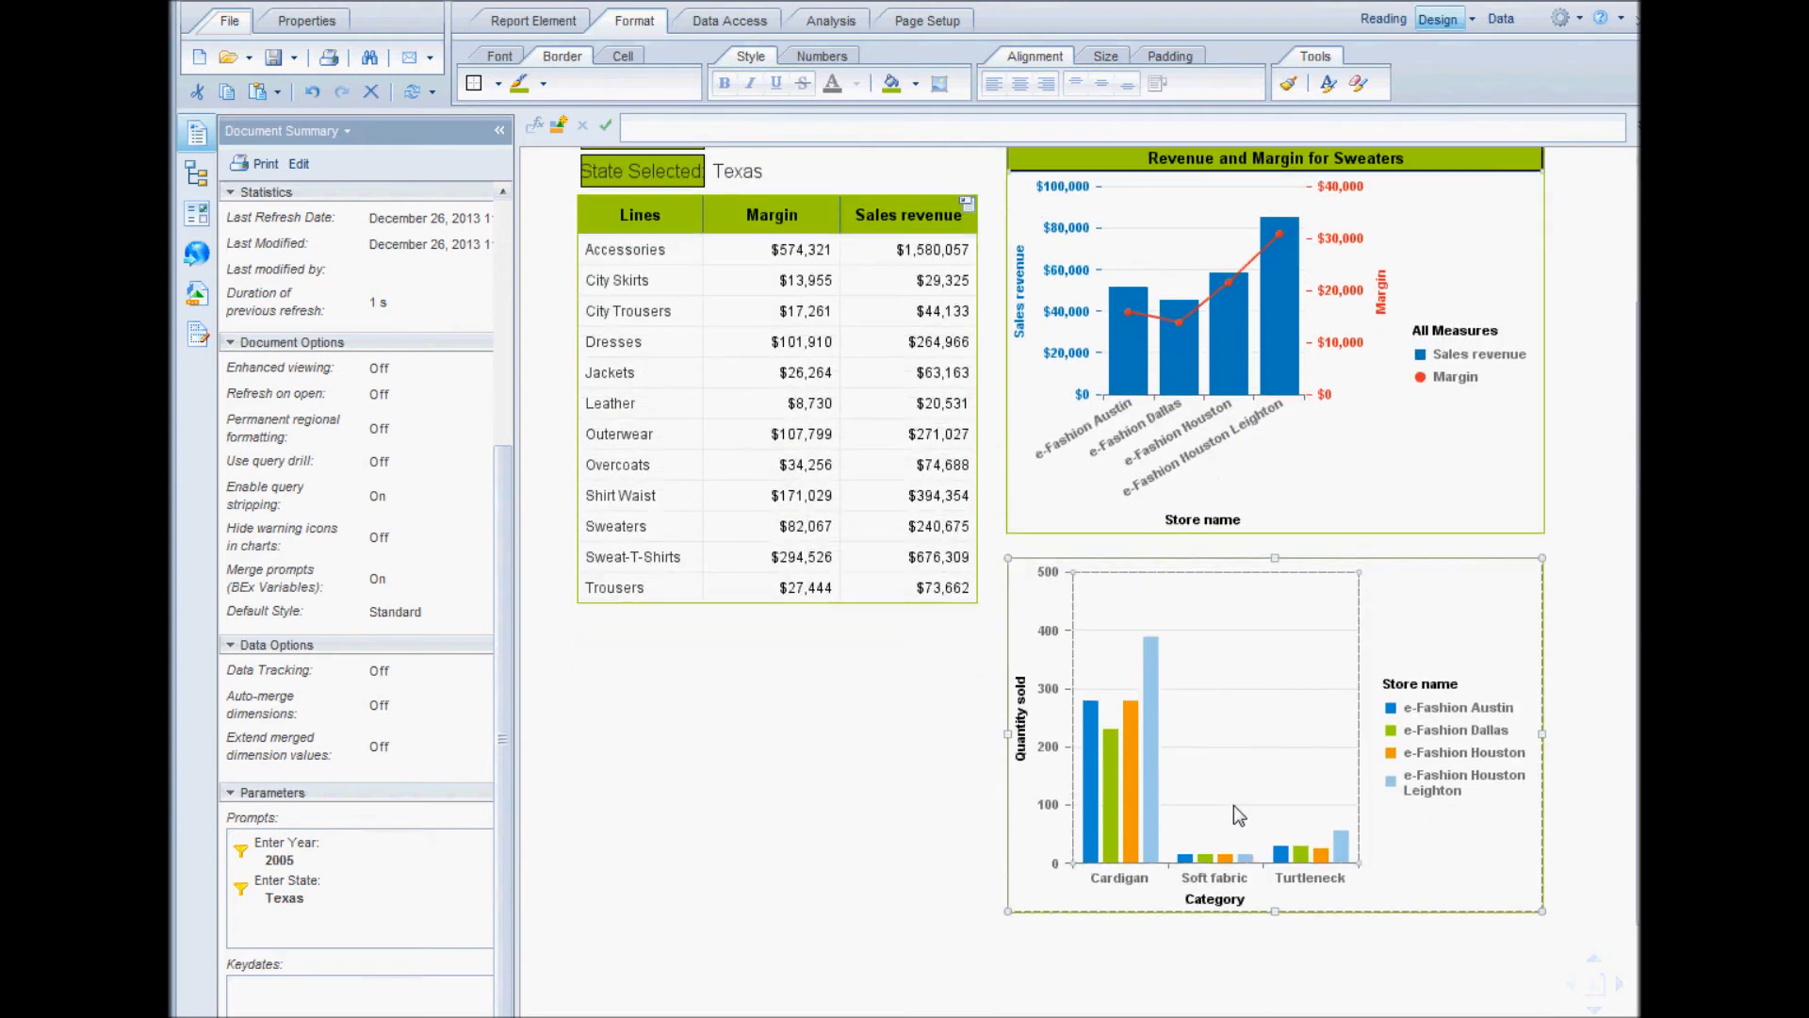
right_click(1267, 684)
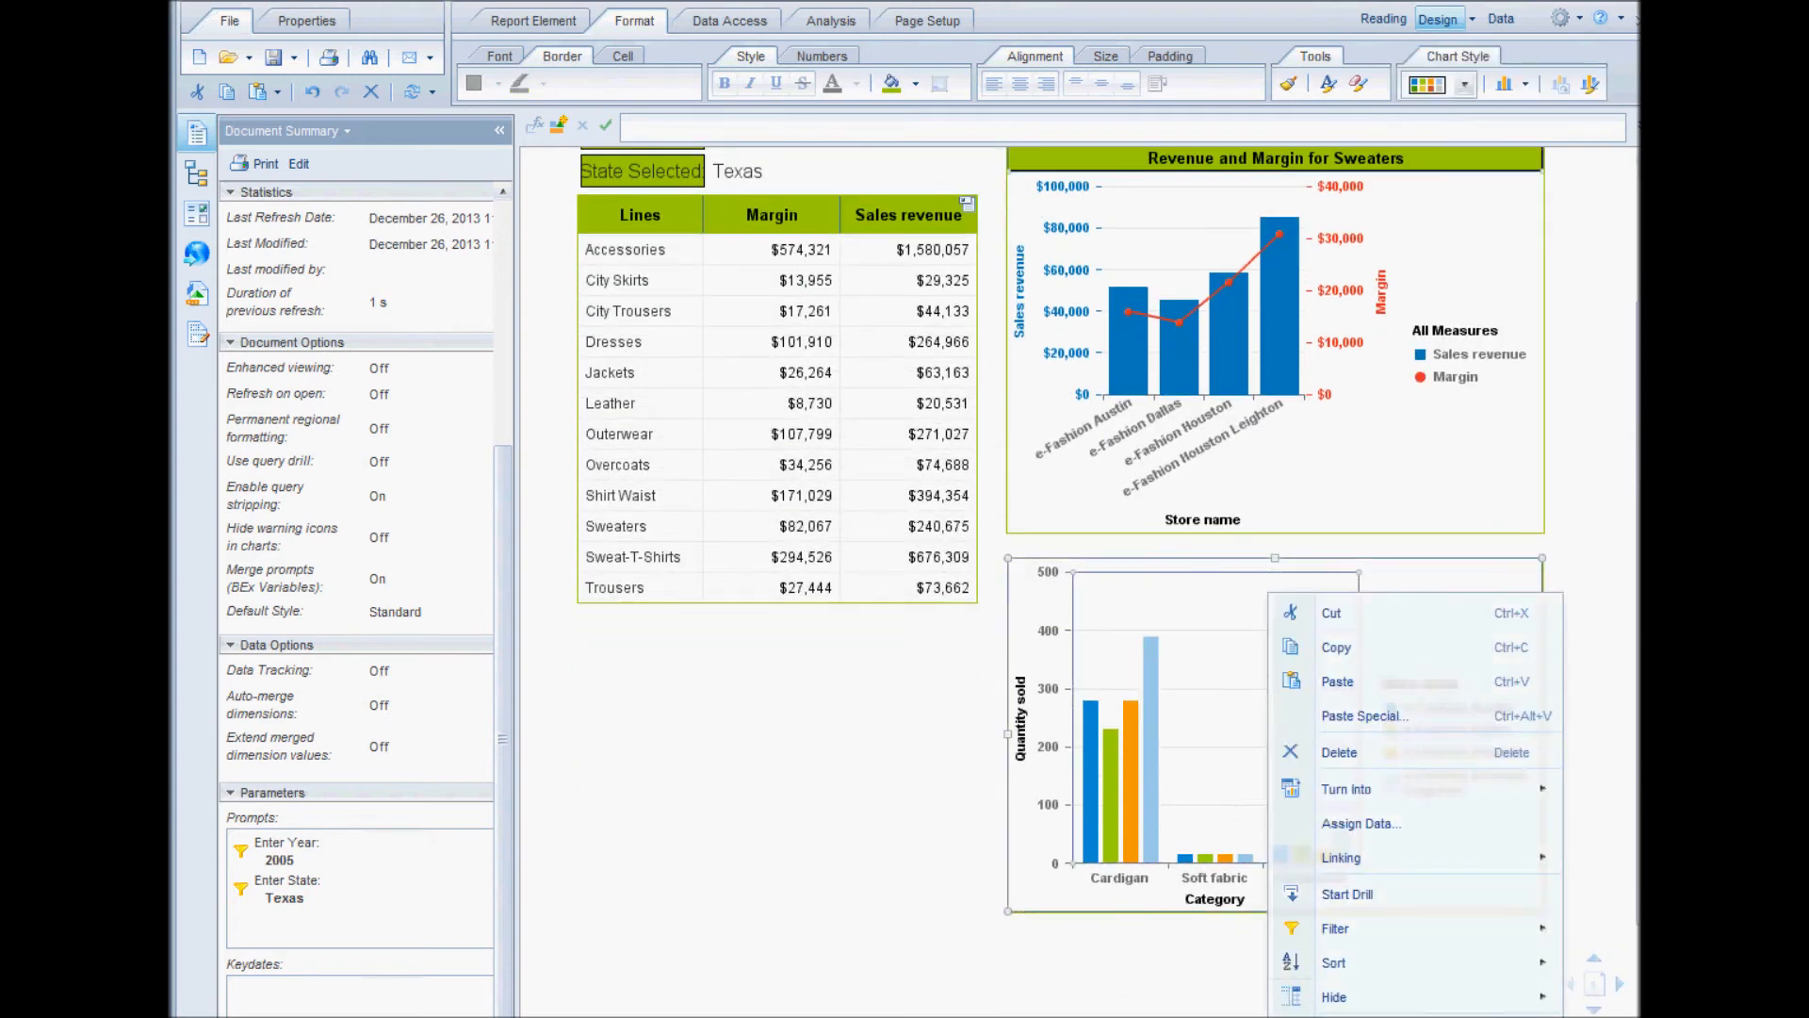
left_click(1319, 1016)
left_click_drag(1005, 215, 735, 341)
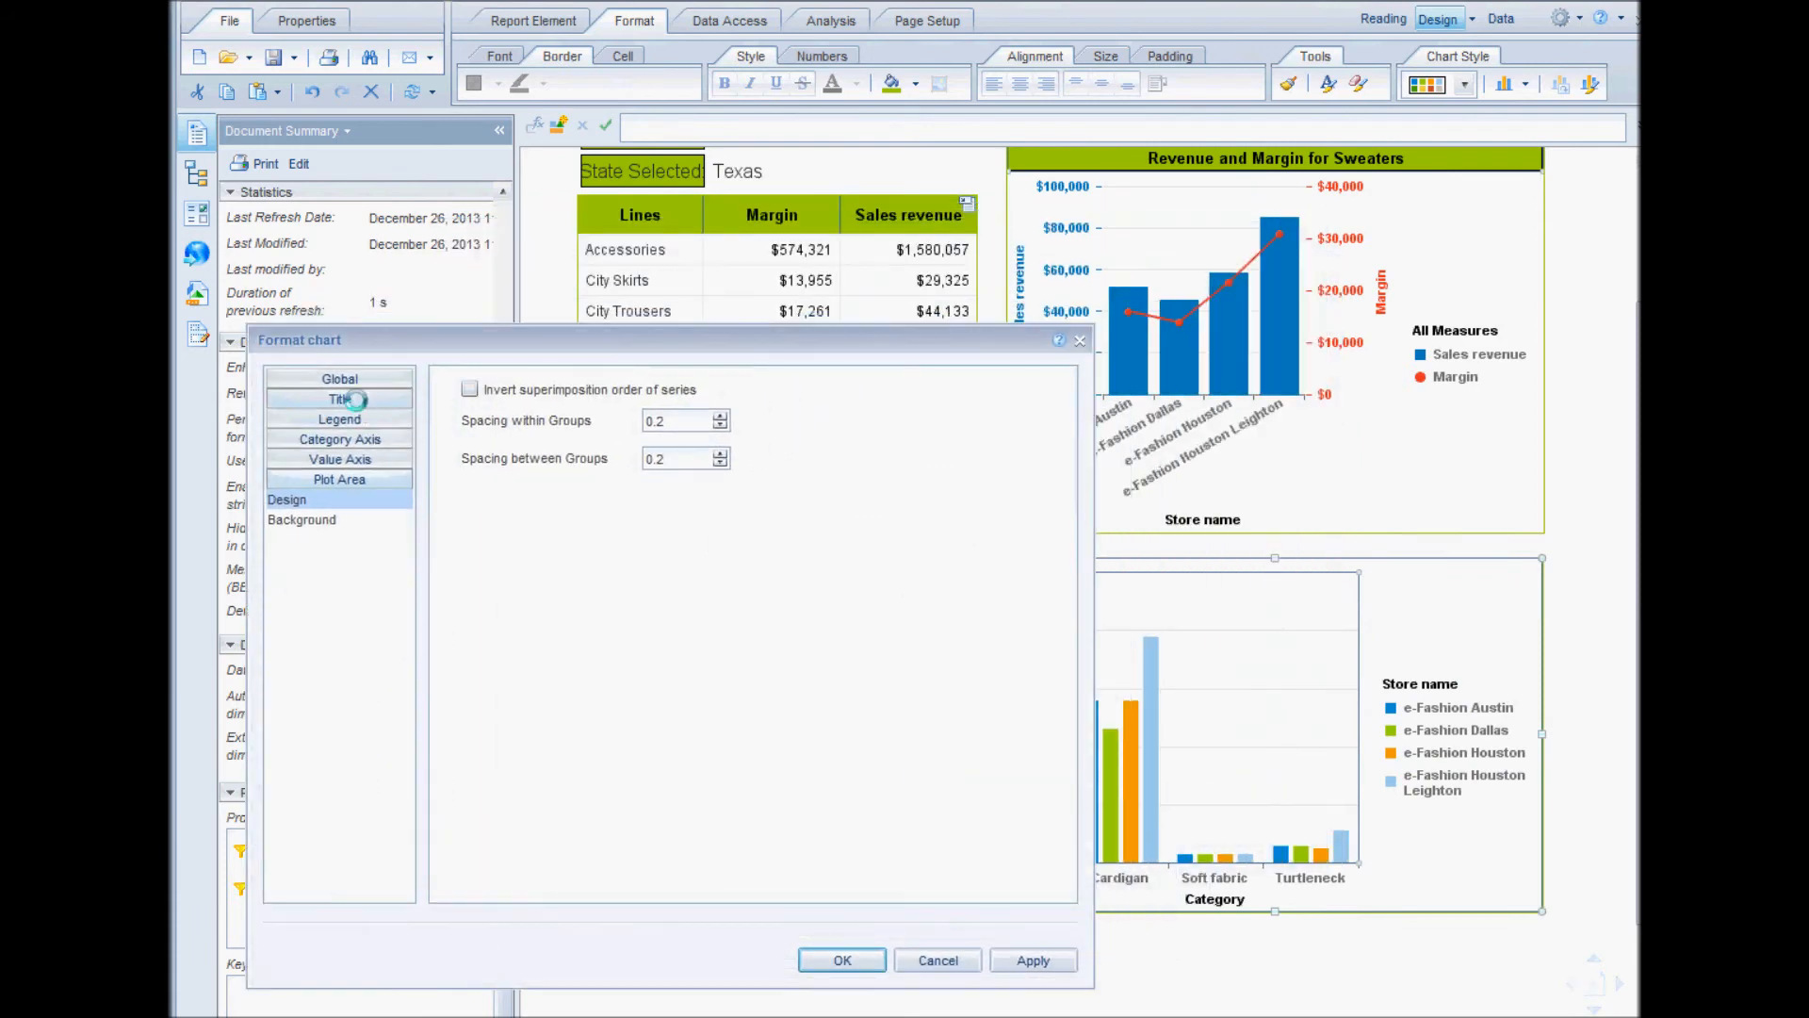
left_click(344, 398)
left_click(655, 420)
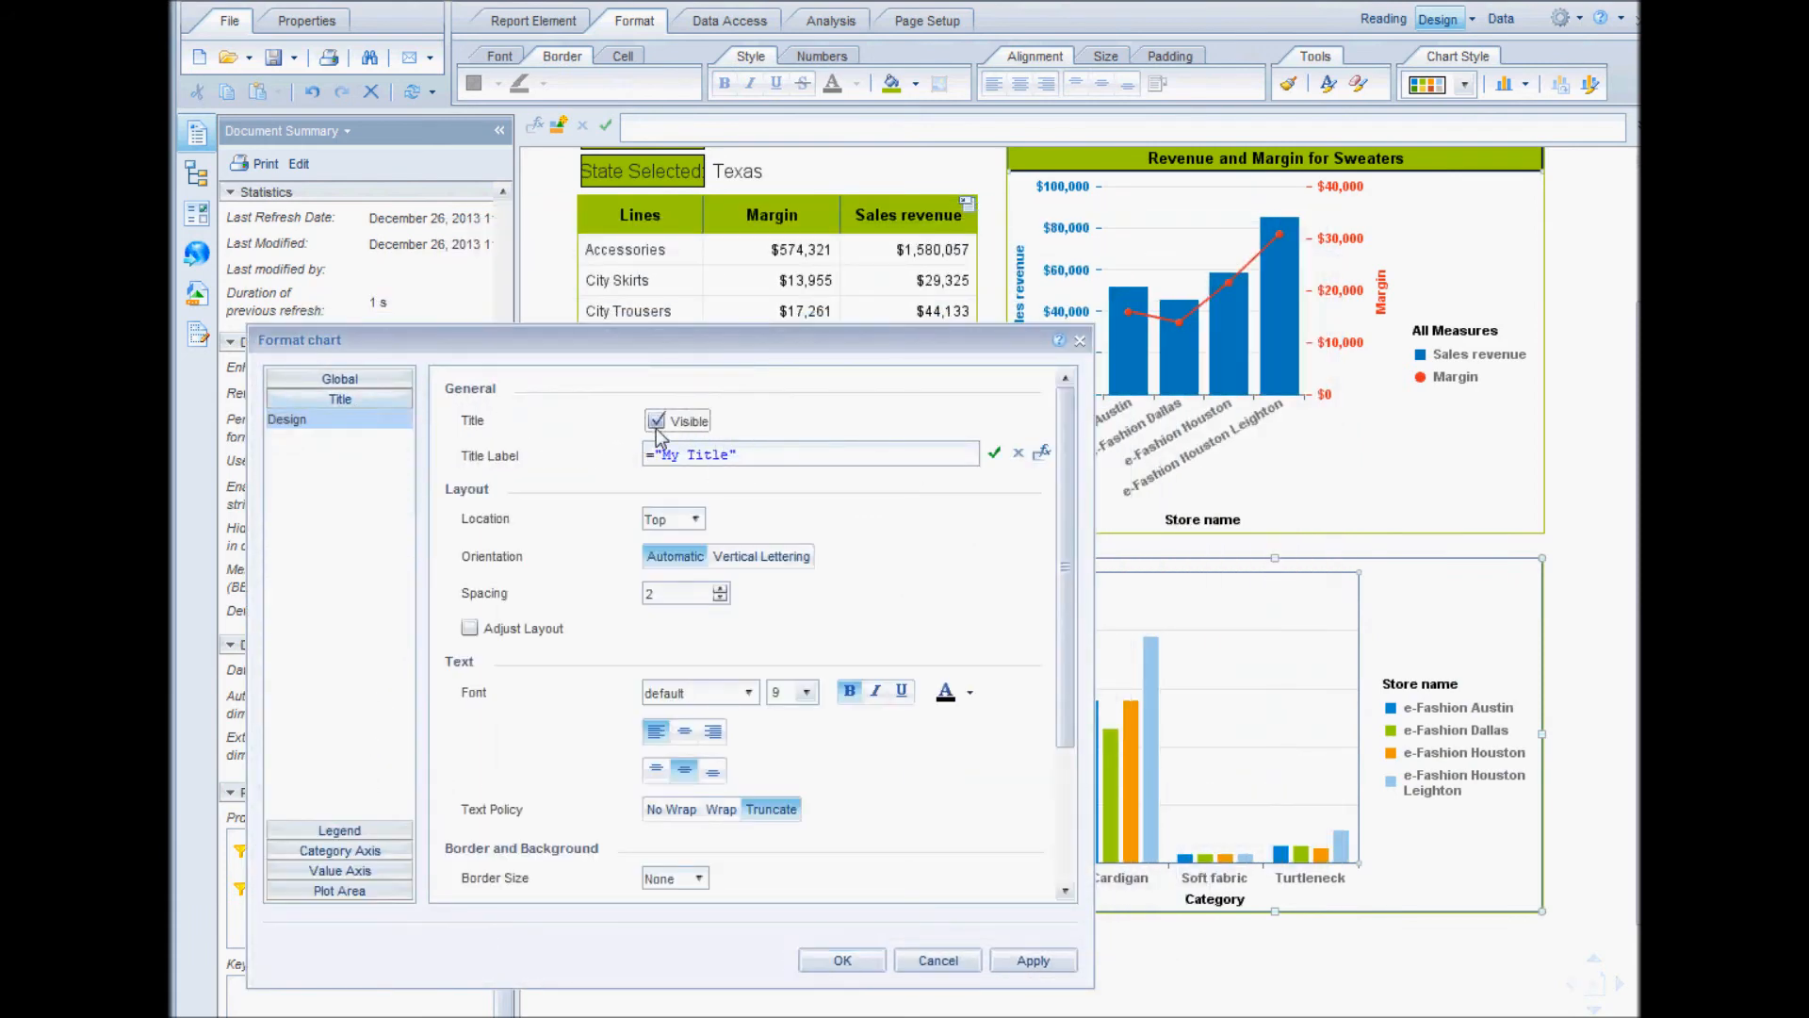
Set the quantity chart's title label to ="Quantity Sold by Category for " + [Lines] and validate the formula
left_click(727, 456)
key("BackSpace")
key("BackSpace")
key("BackSpace")
key("BackSpace")
key("BackSpace")
key("BackSpace")
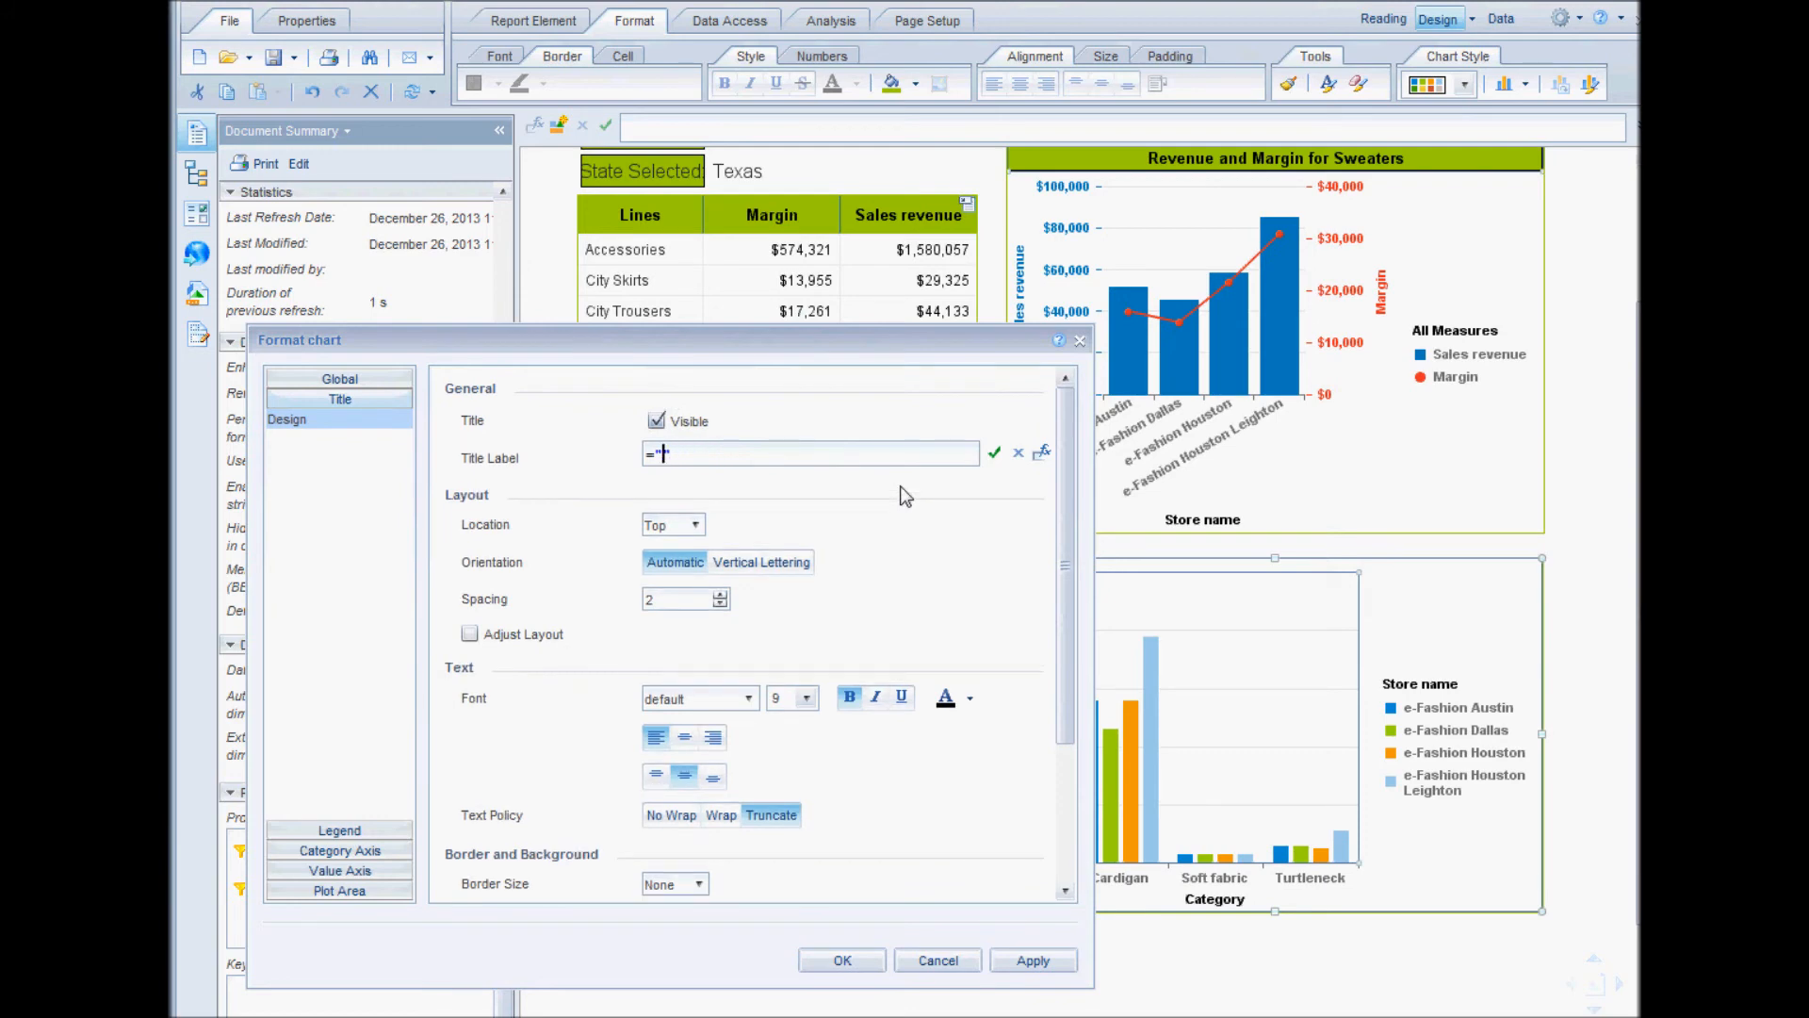
type("Quantity Sold by Category")
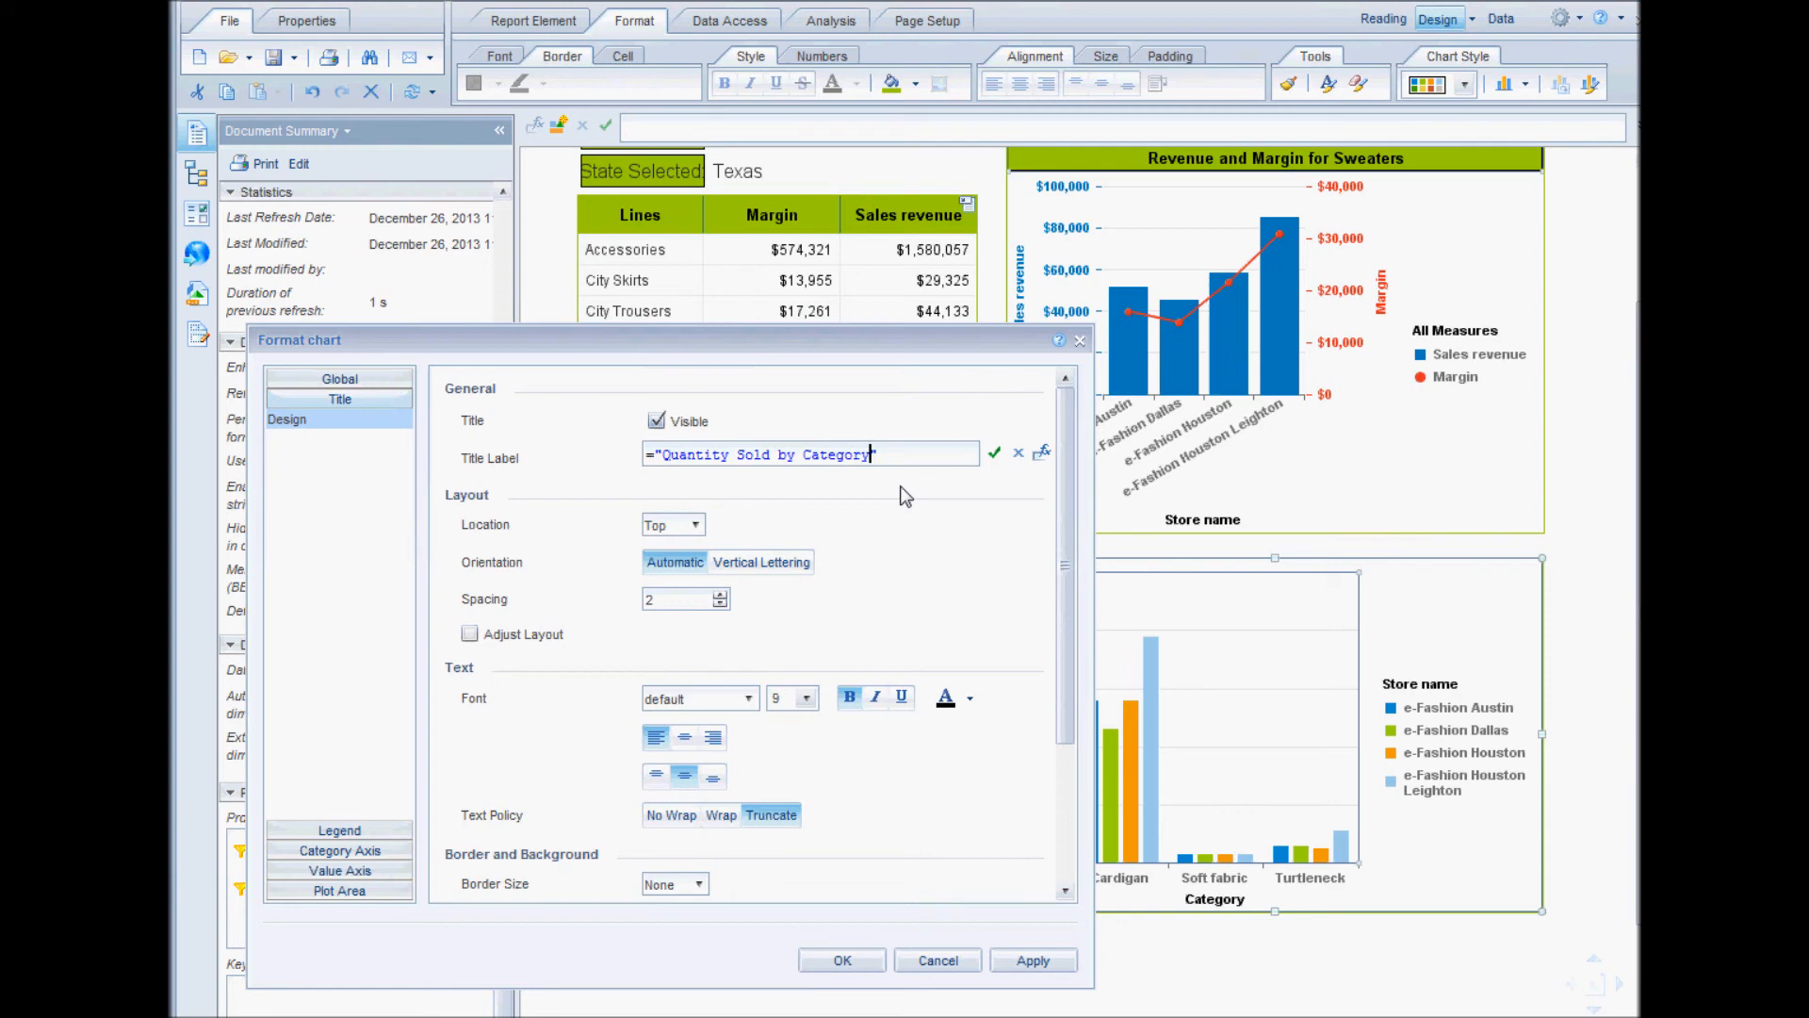
type(" for")
type("ines]")
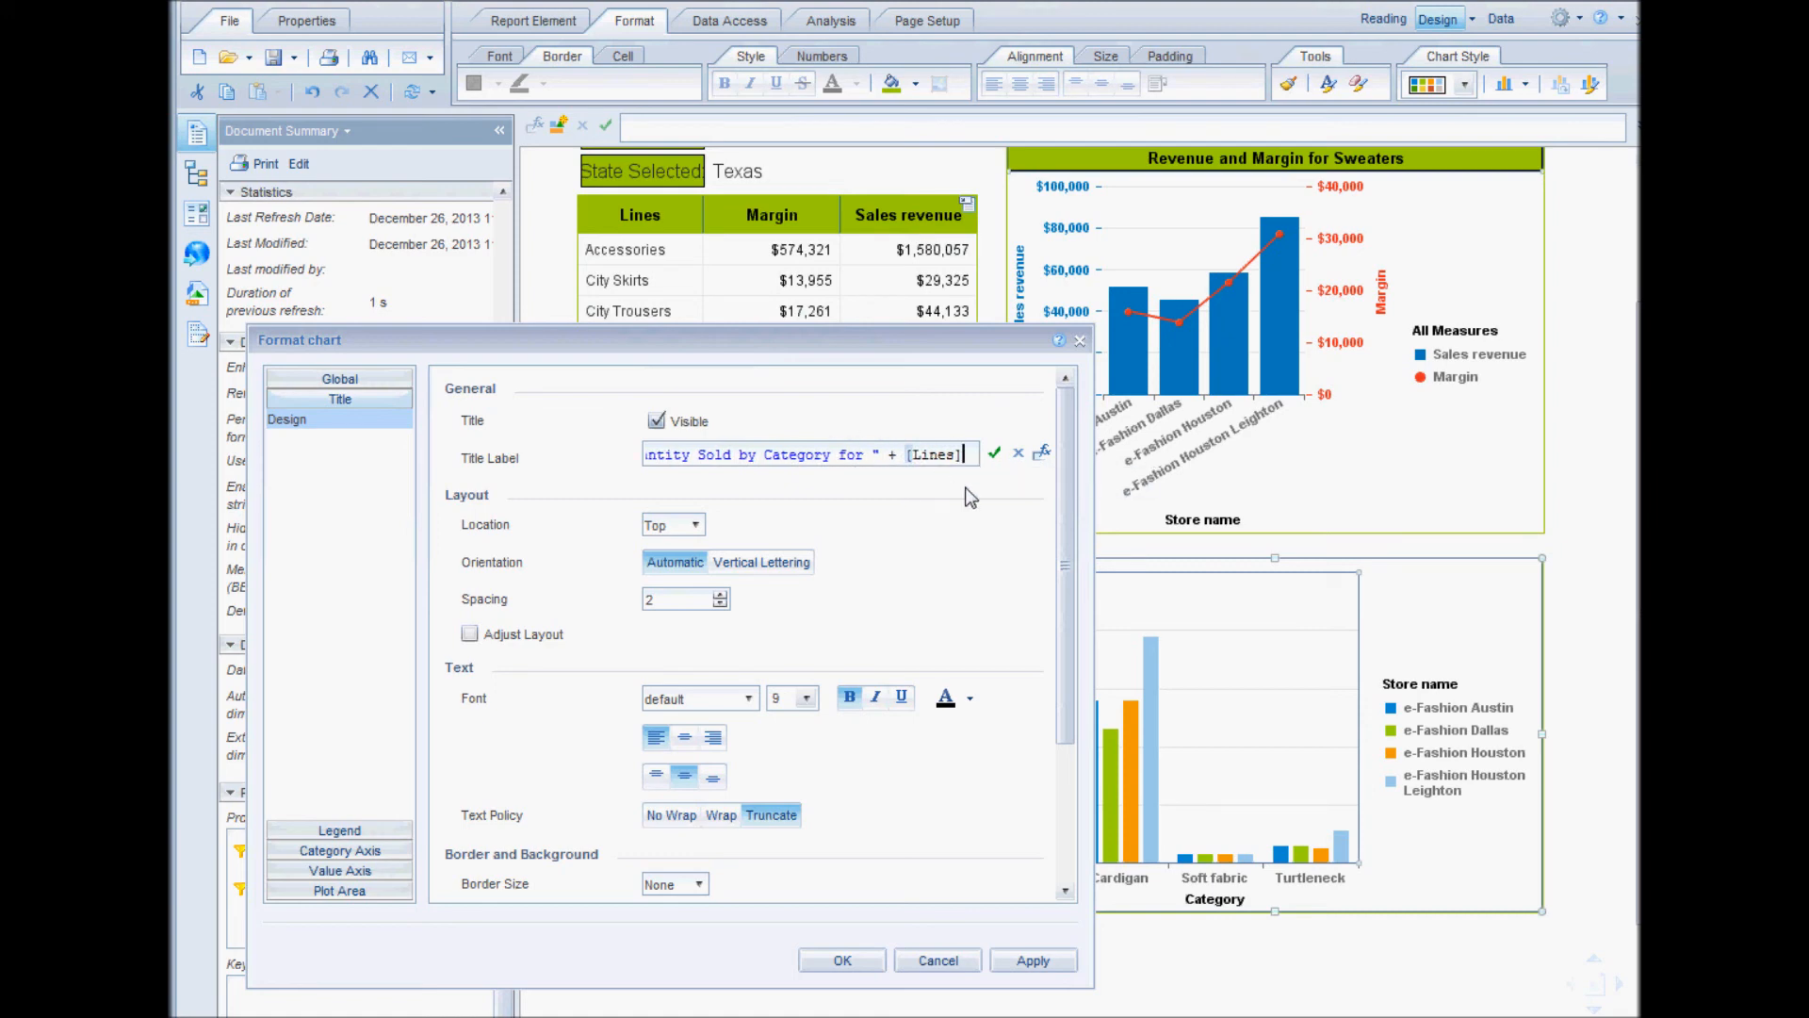
left_click(995, 455)
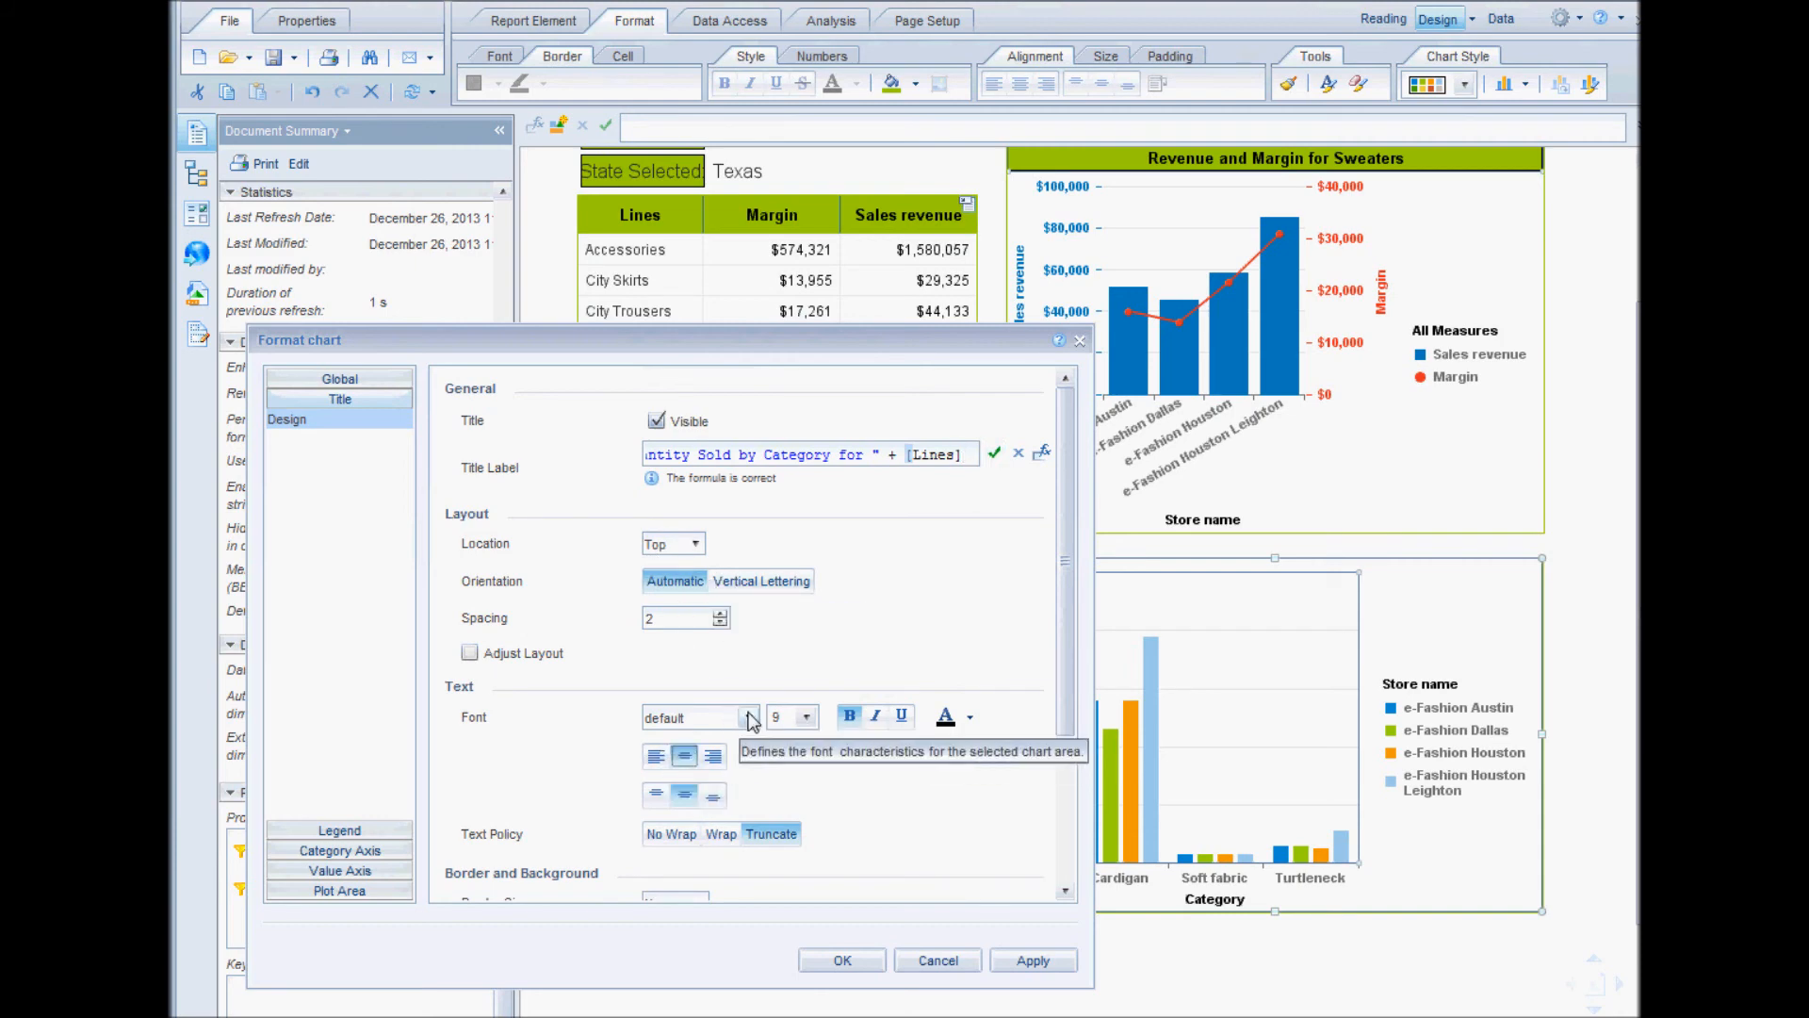
Center the quantity chart's title text horizontally and set its font size to 10
left_click(807, 718)
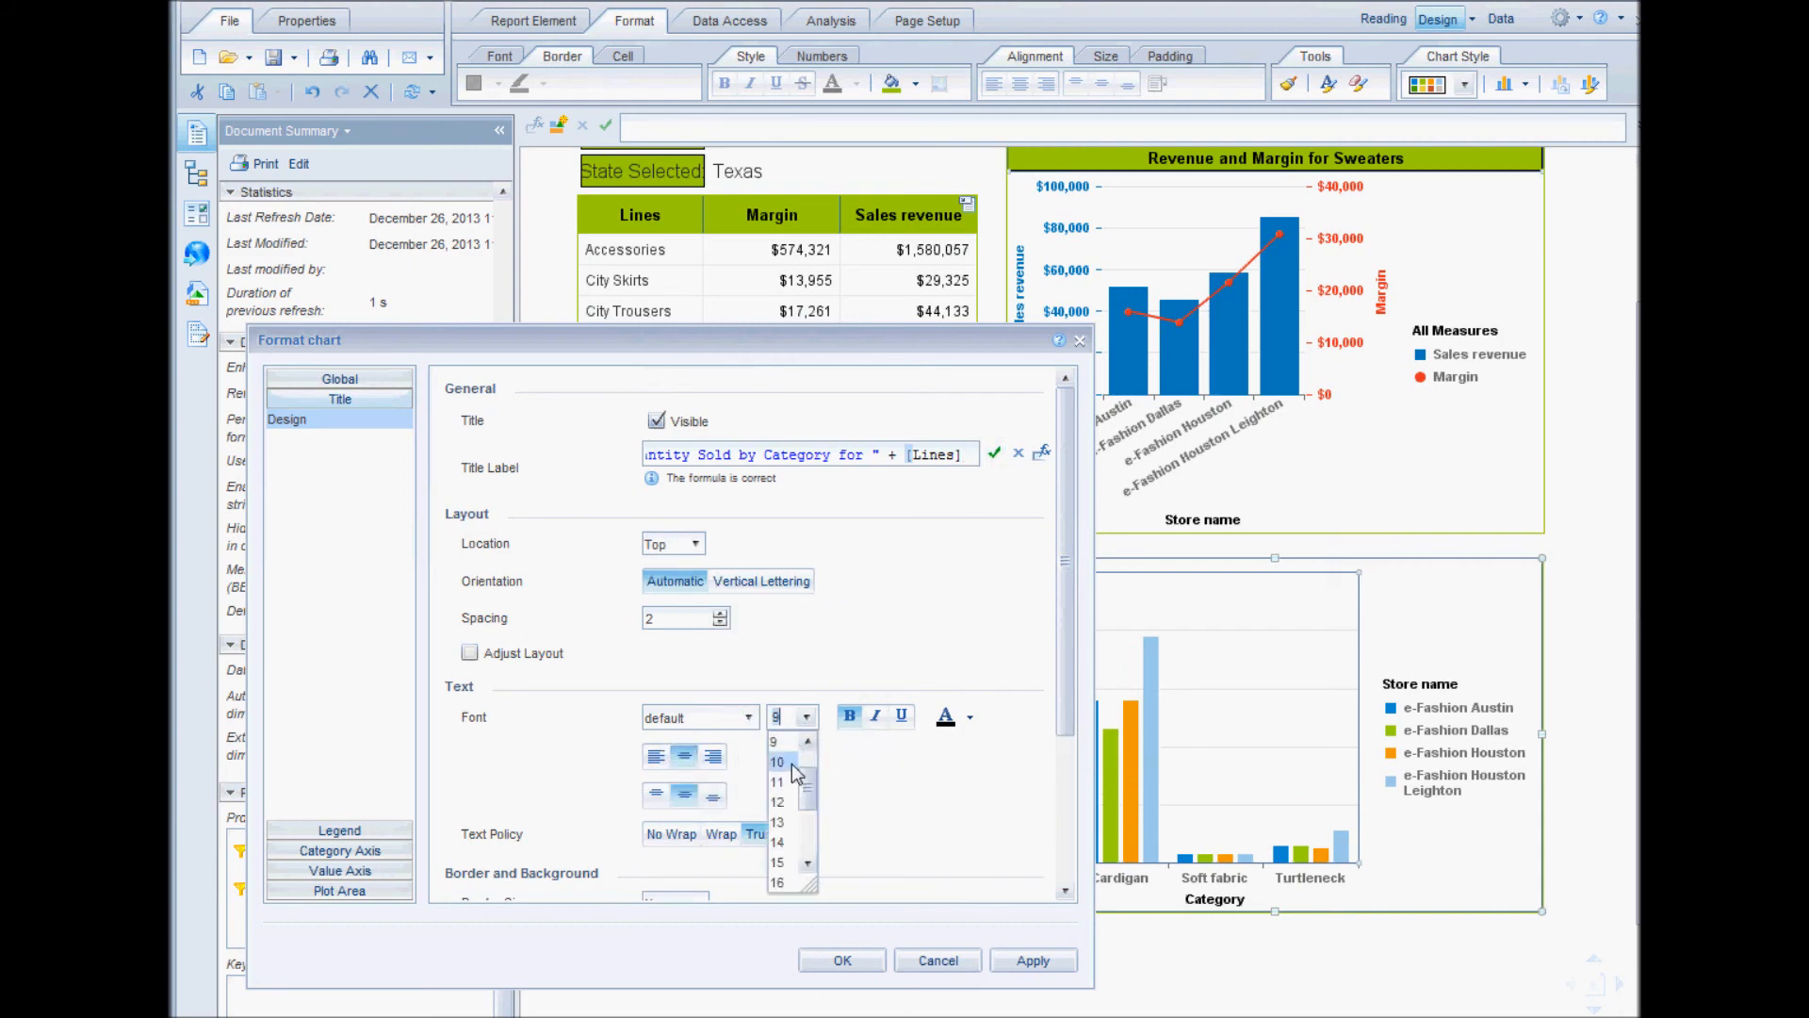
left_click(791, 763)
Give the quantity chart's title a Thin border in black
scroll(924, 749, "down", 3)
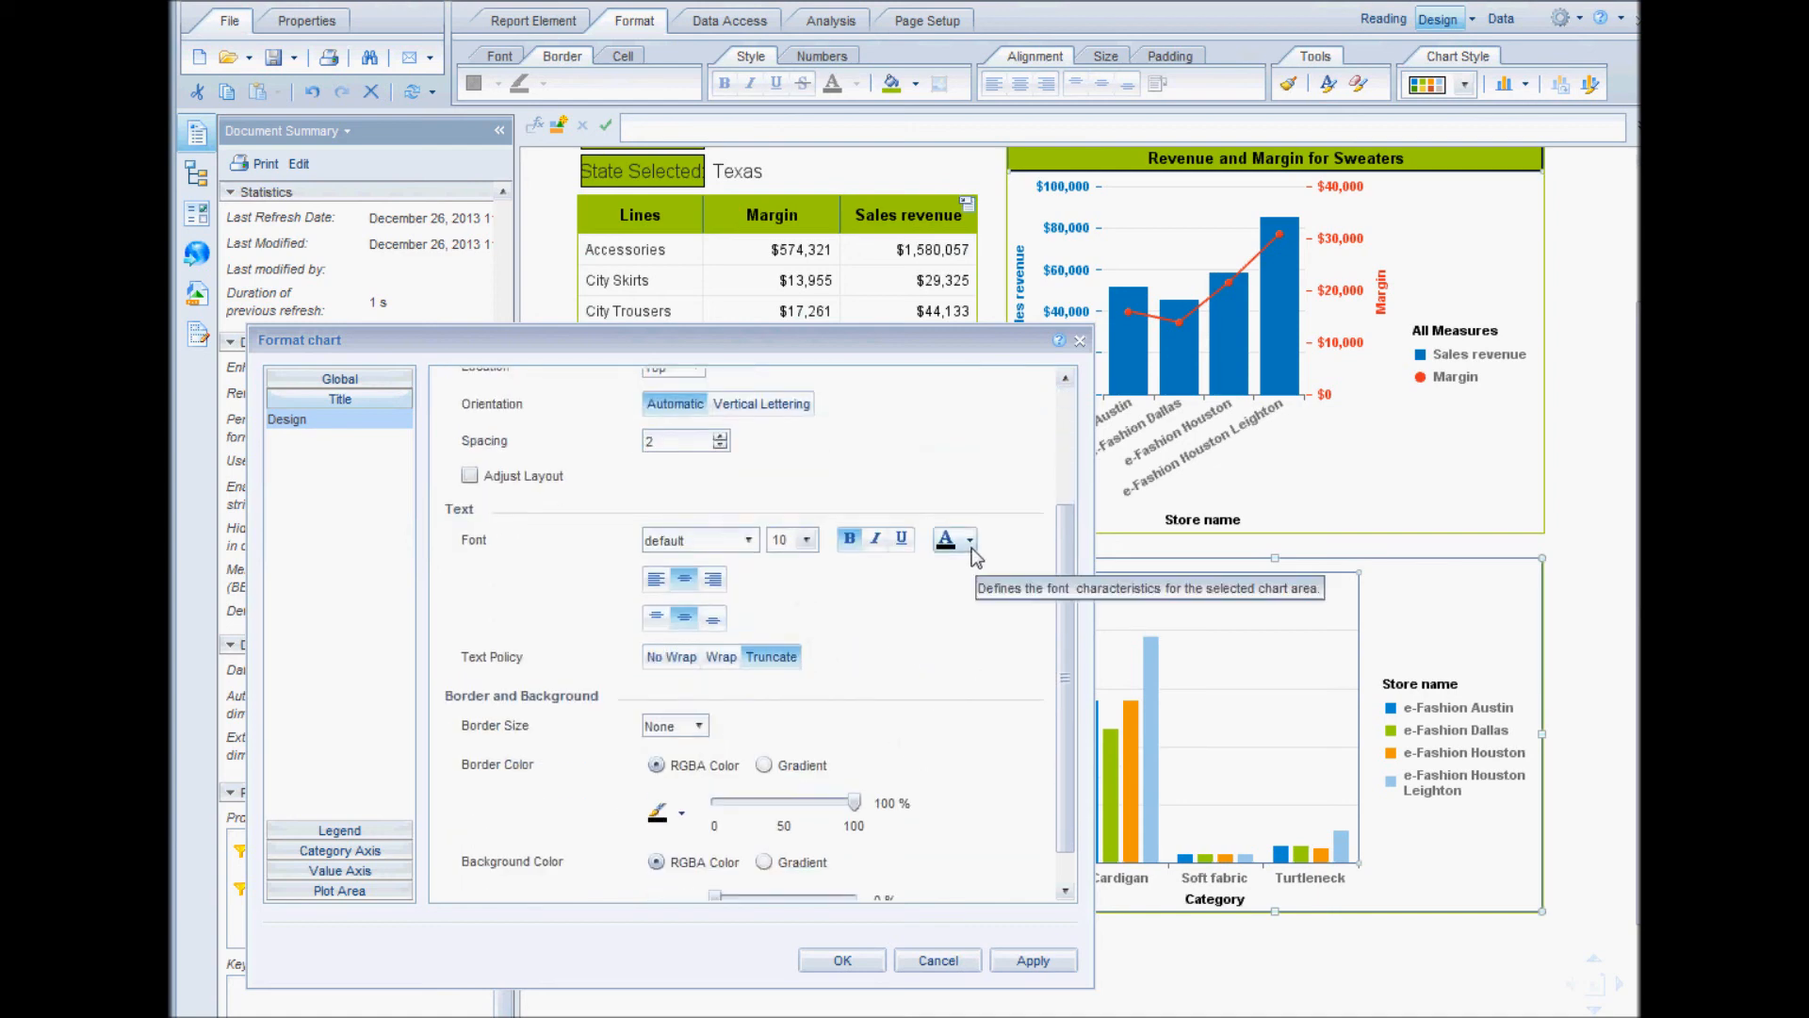
scroll(899, 640, "down", 1)
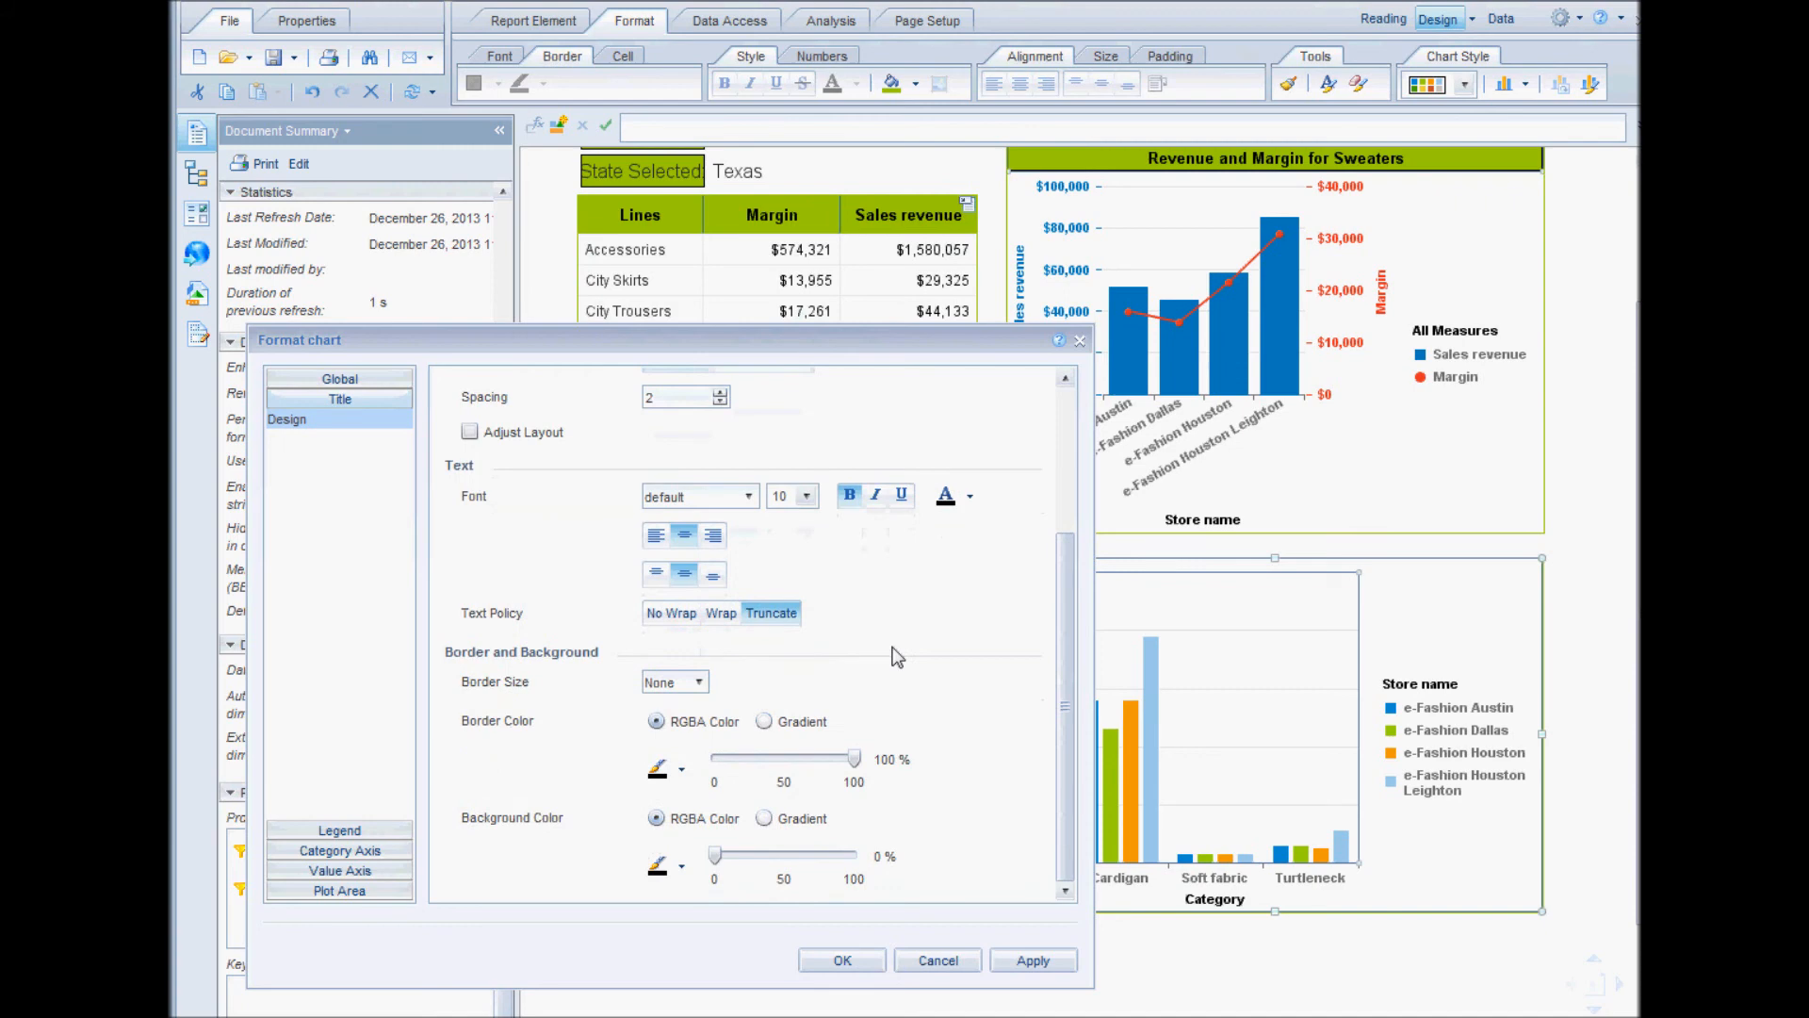
left_click(700, 684)
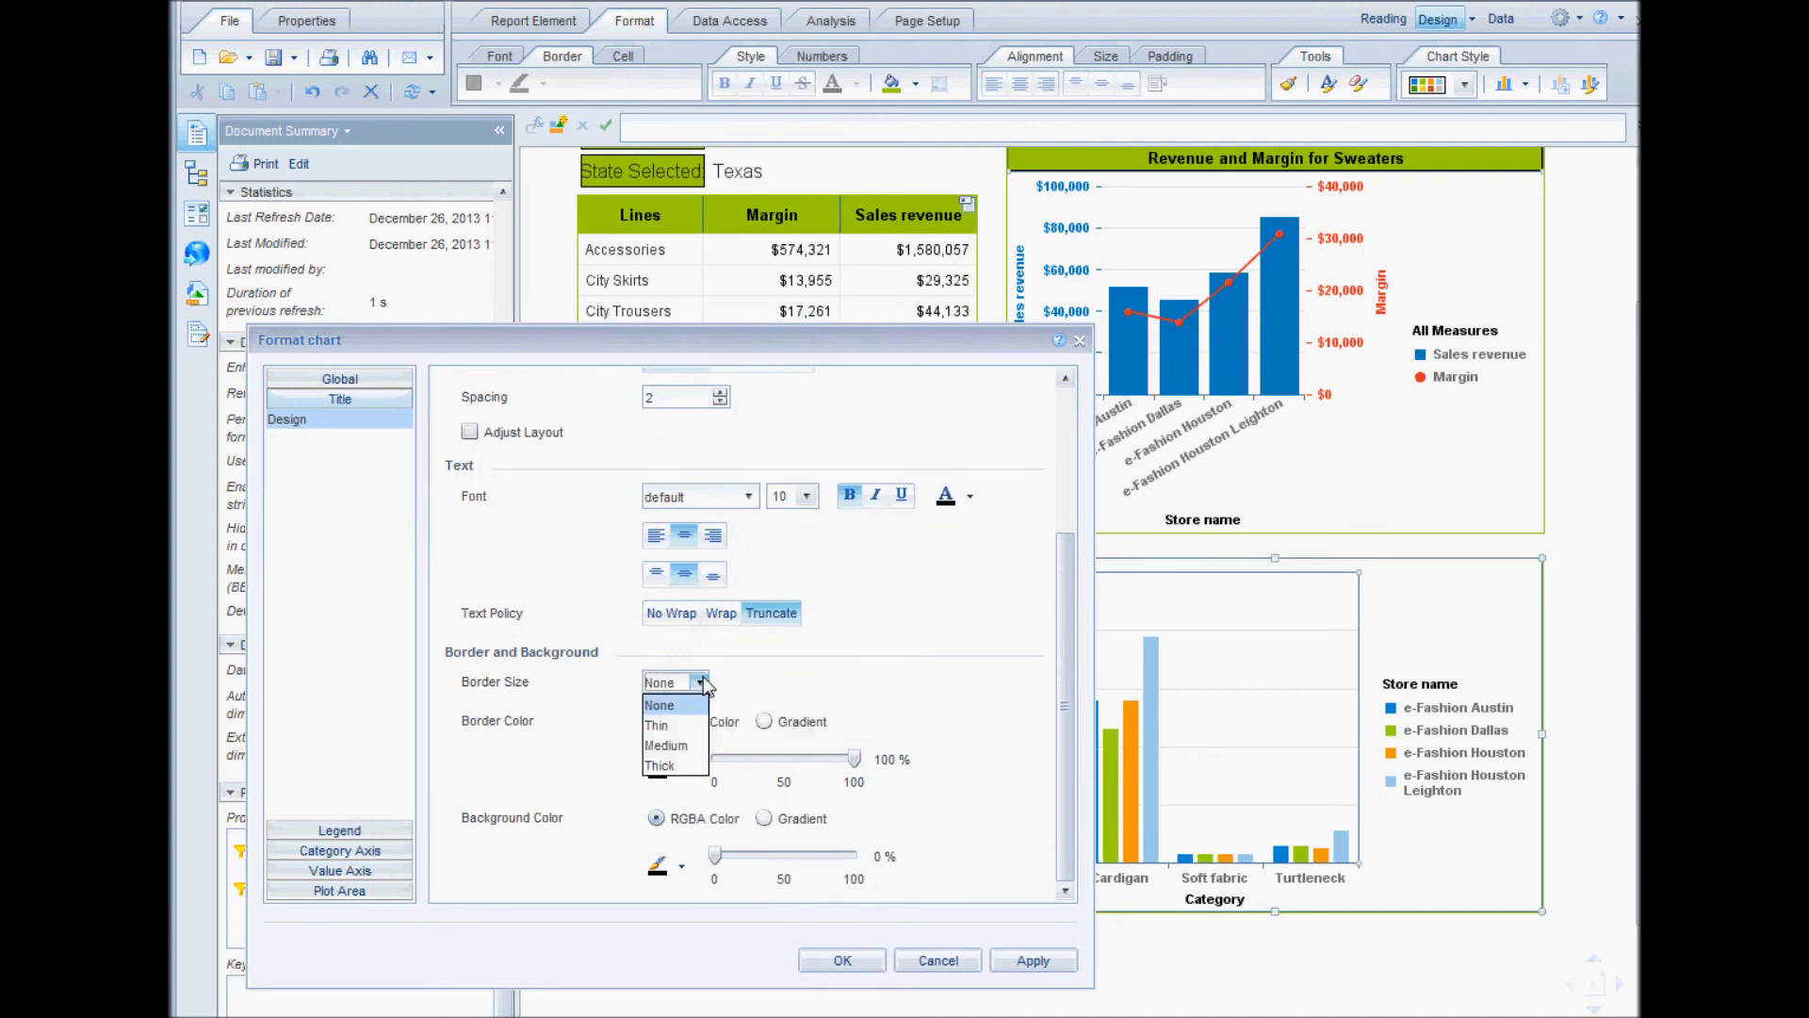
left_click(676, 722)
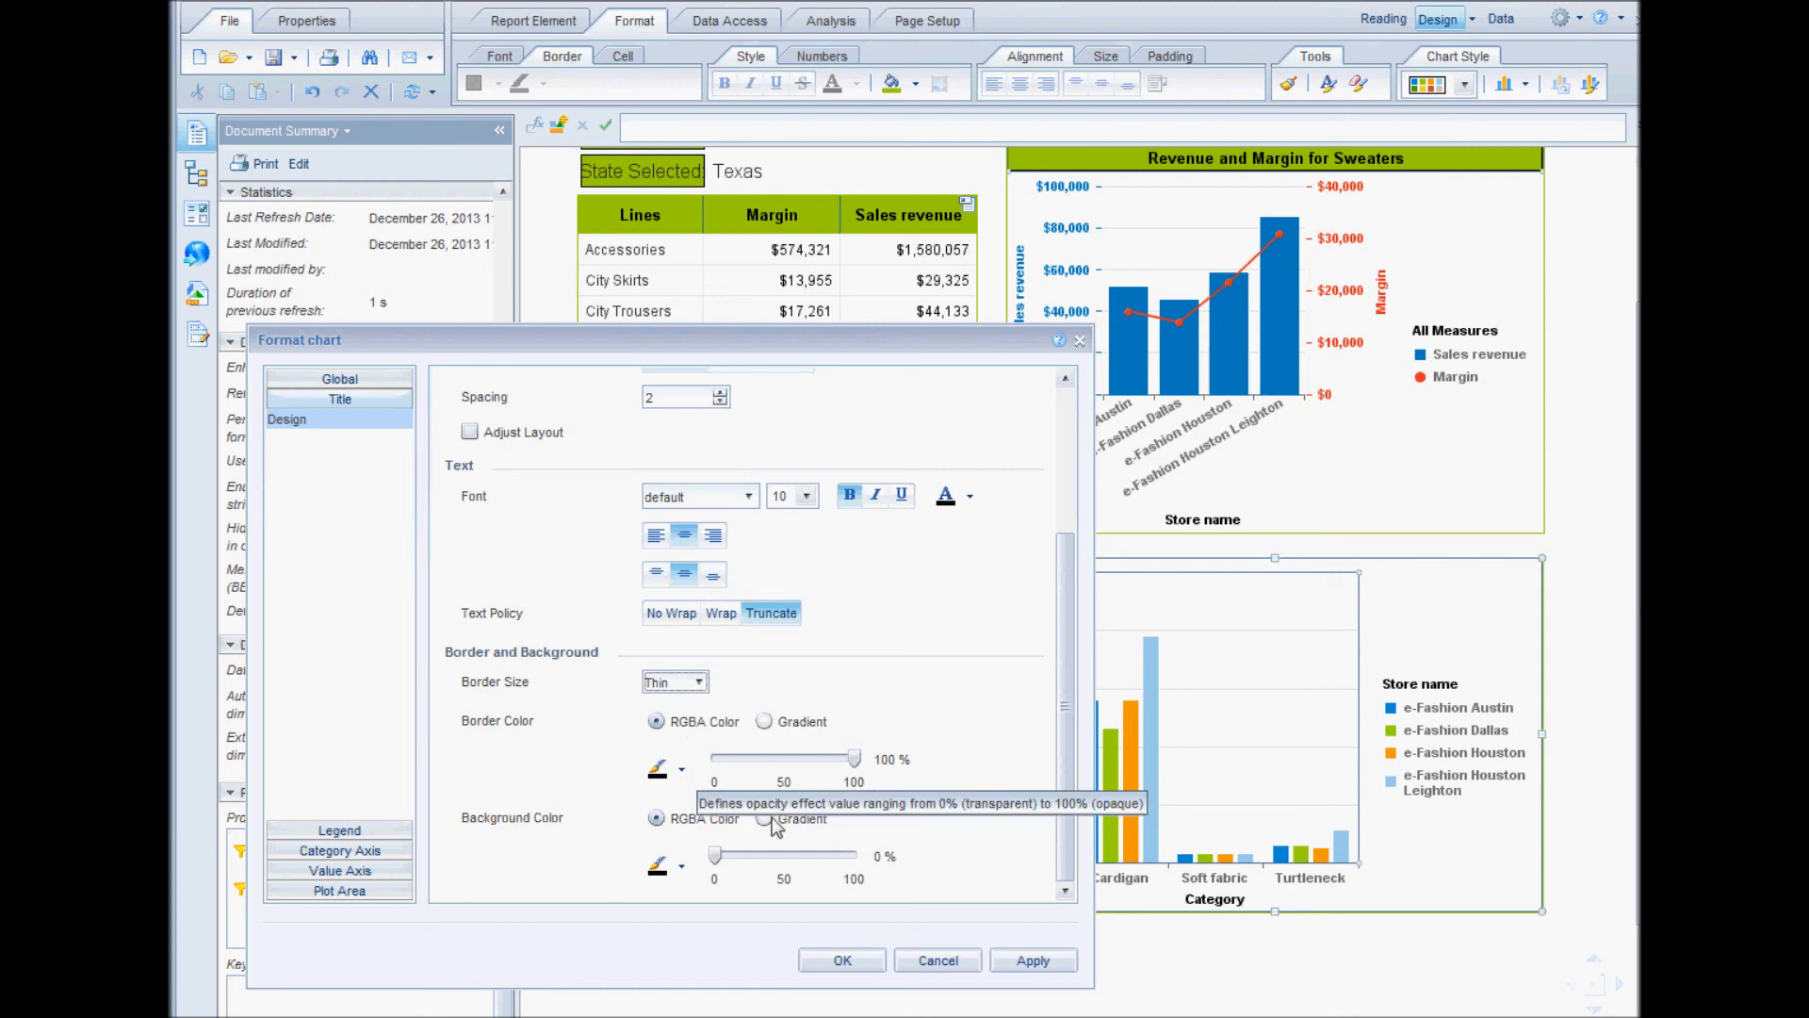
left_click(680, 769)
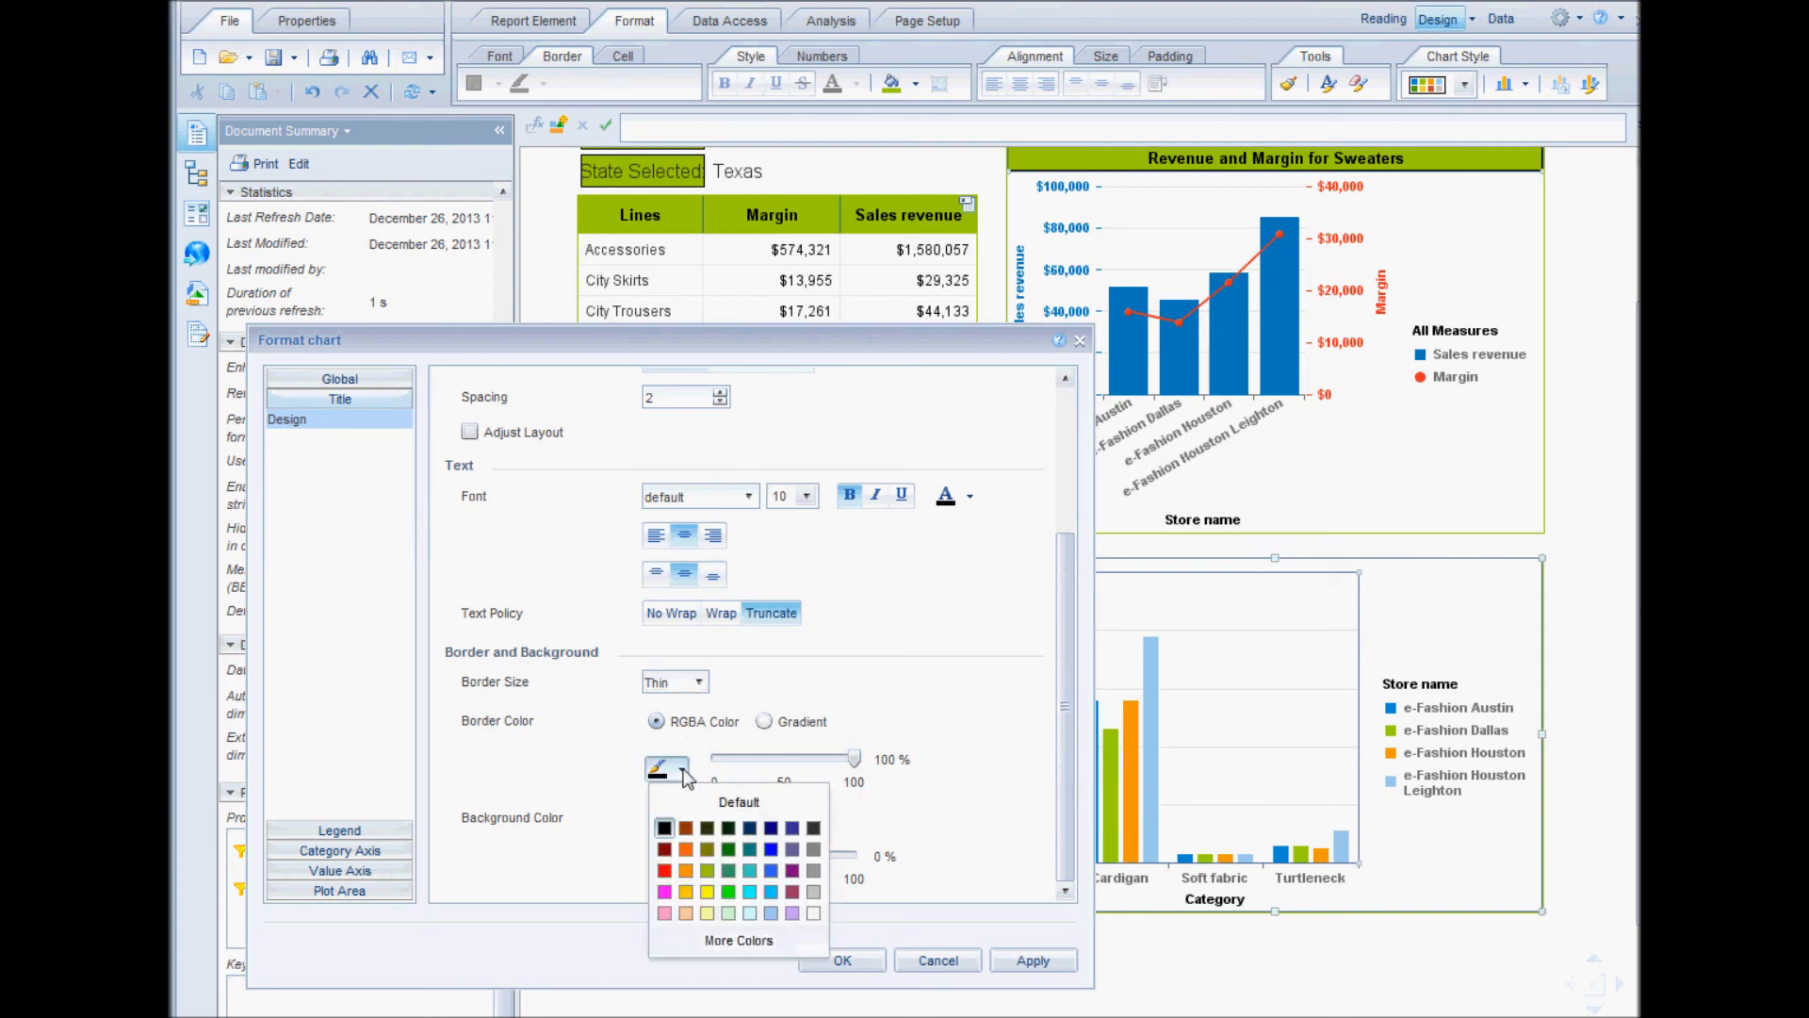
left_click(666, 829)
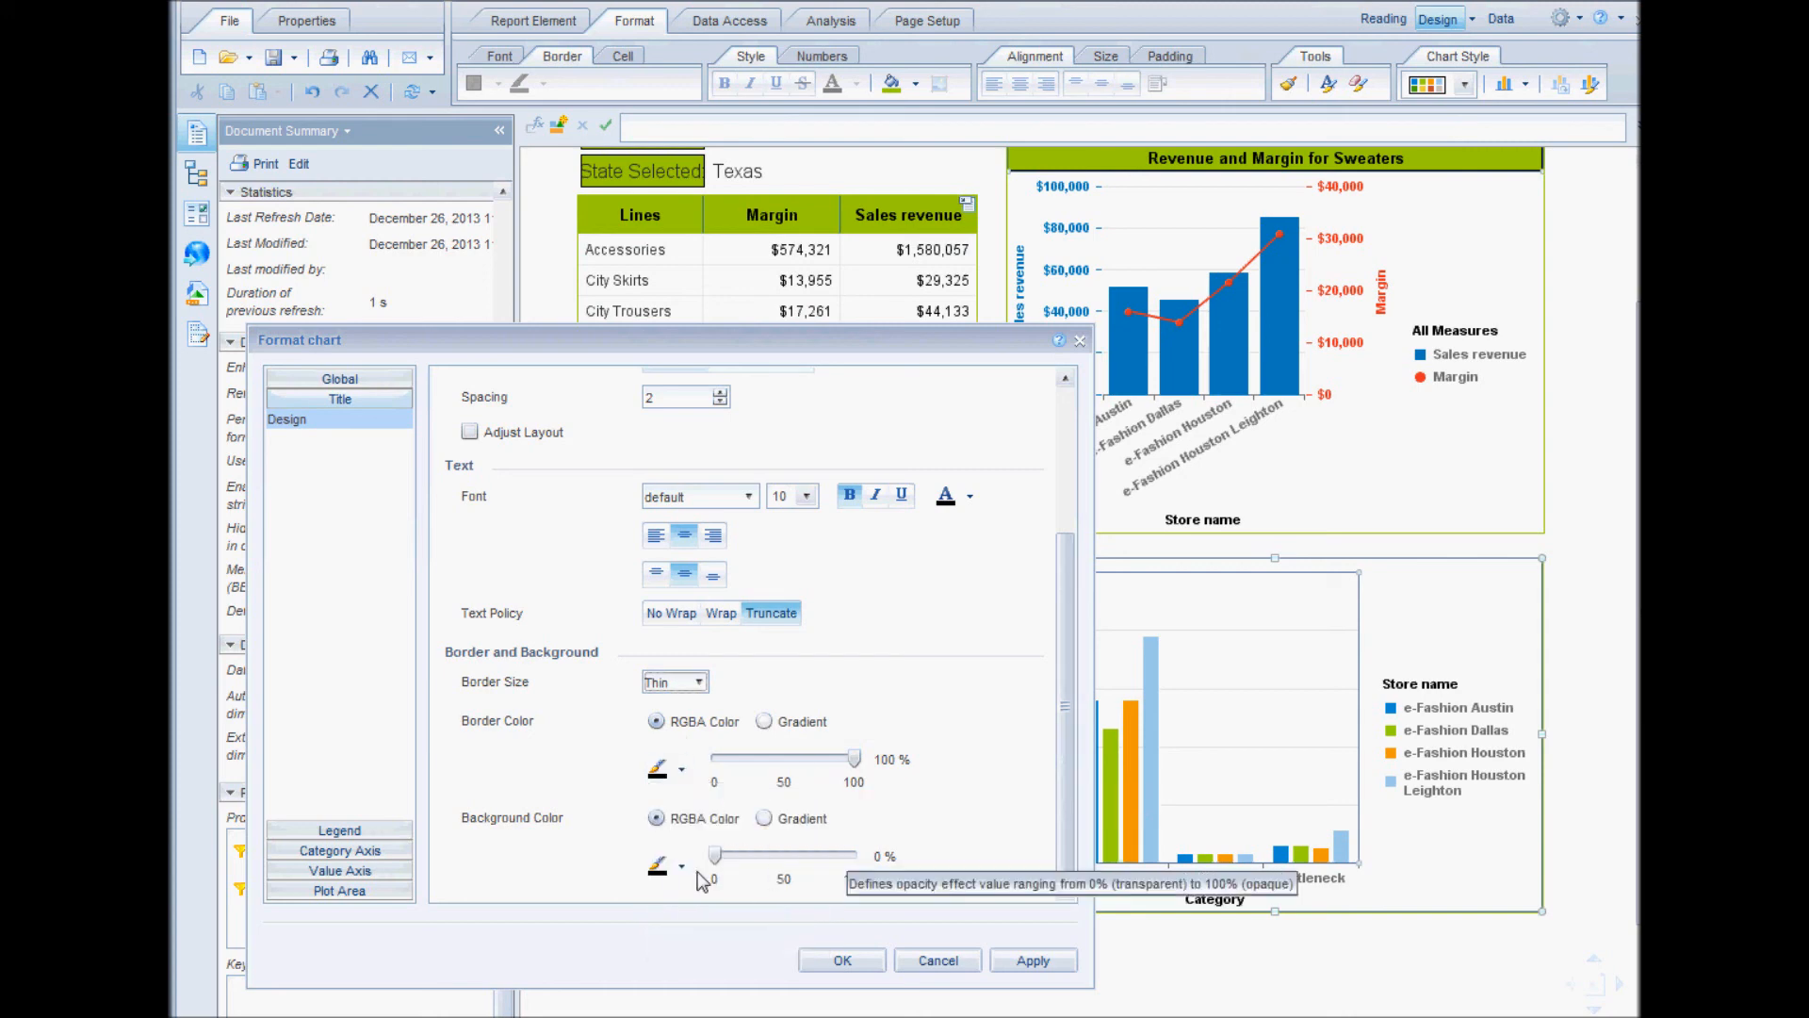
Give the quantity chart's title an olive green background at 100% opacity, and apply the chart formatting
left_click_drag(716, 855, 848, 865)
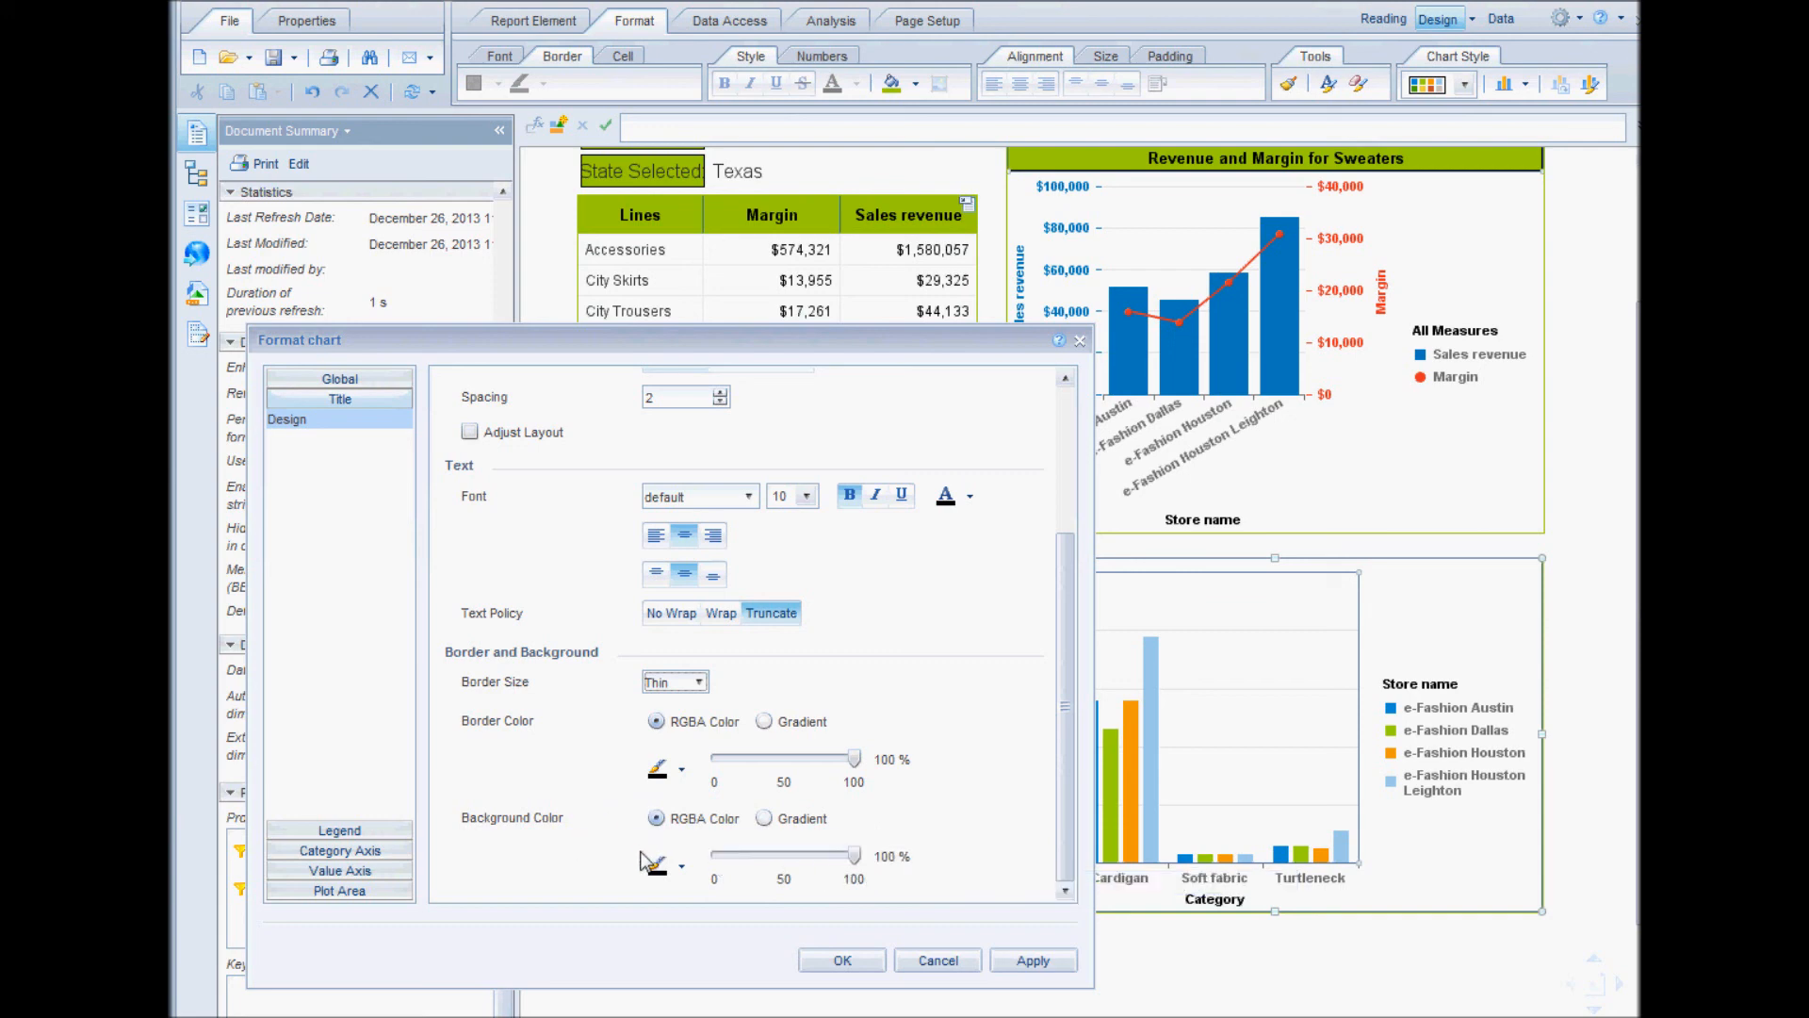
left_click(681, 866)
left_click(709, 967)
left_click(680, 873)
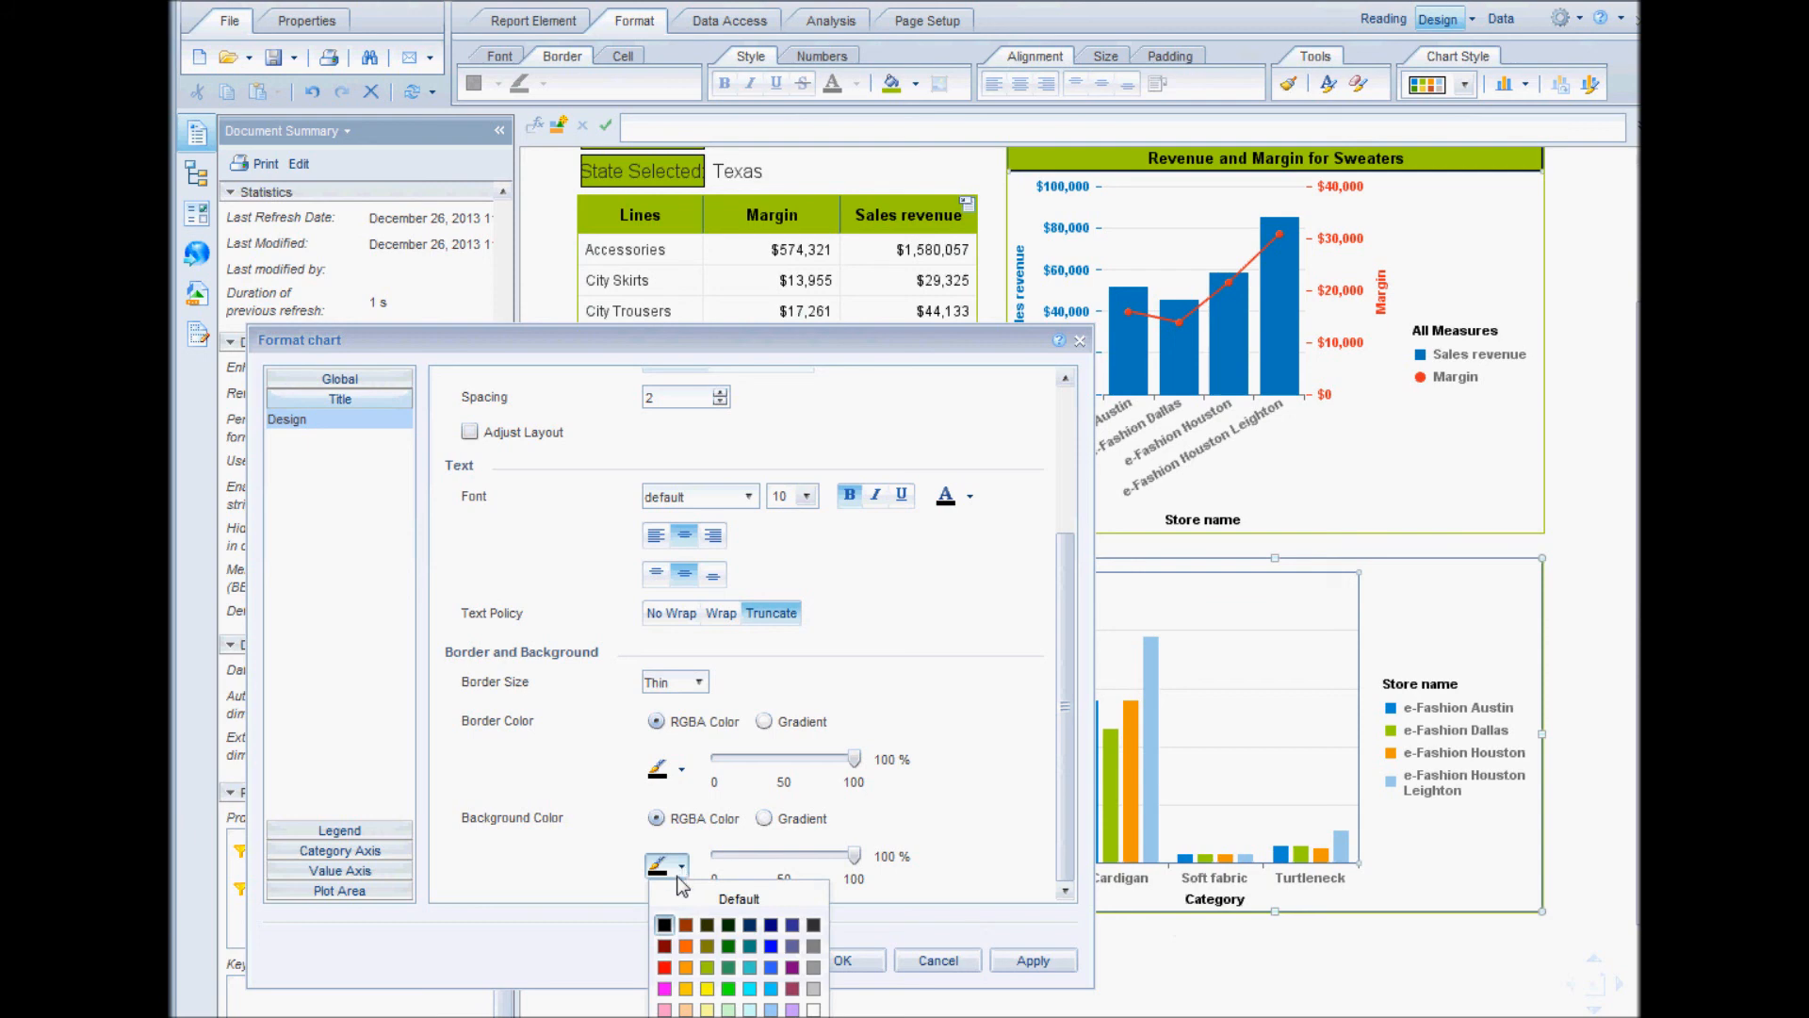
left_click(705, 961)
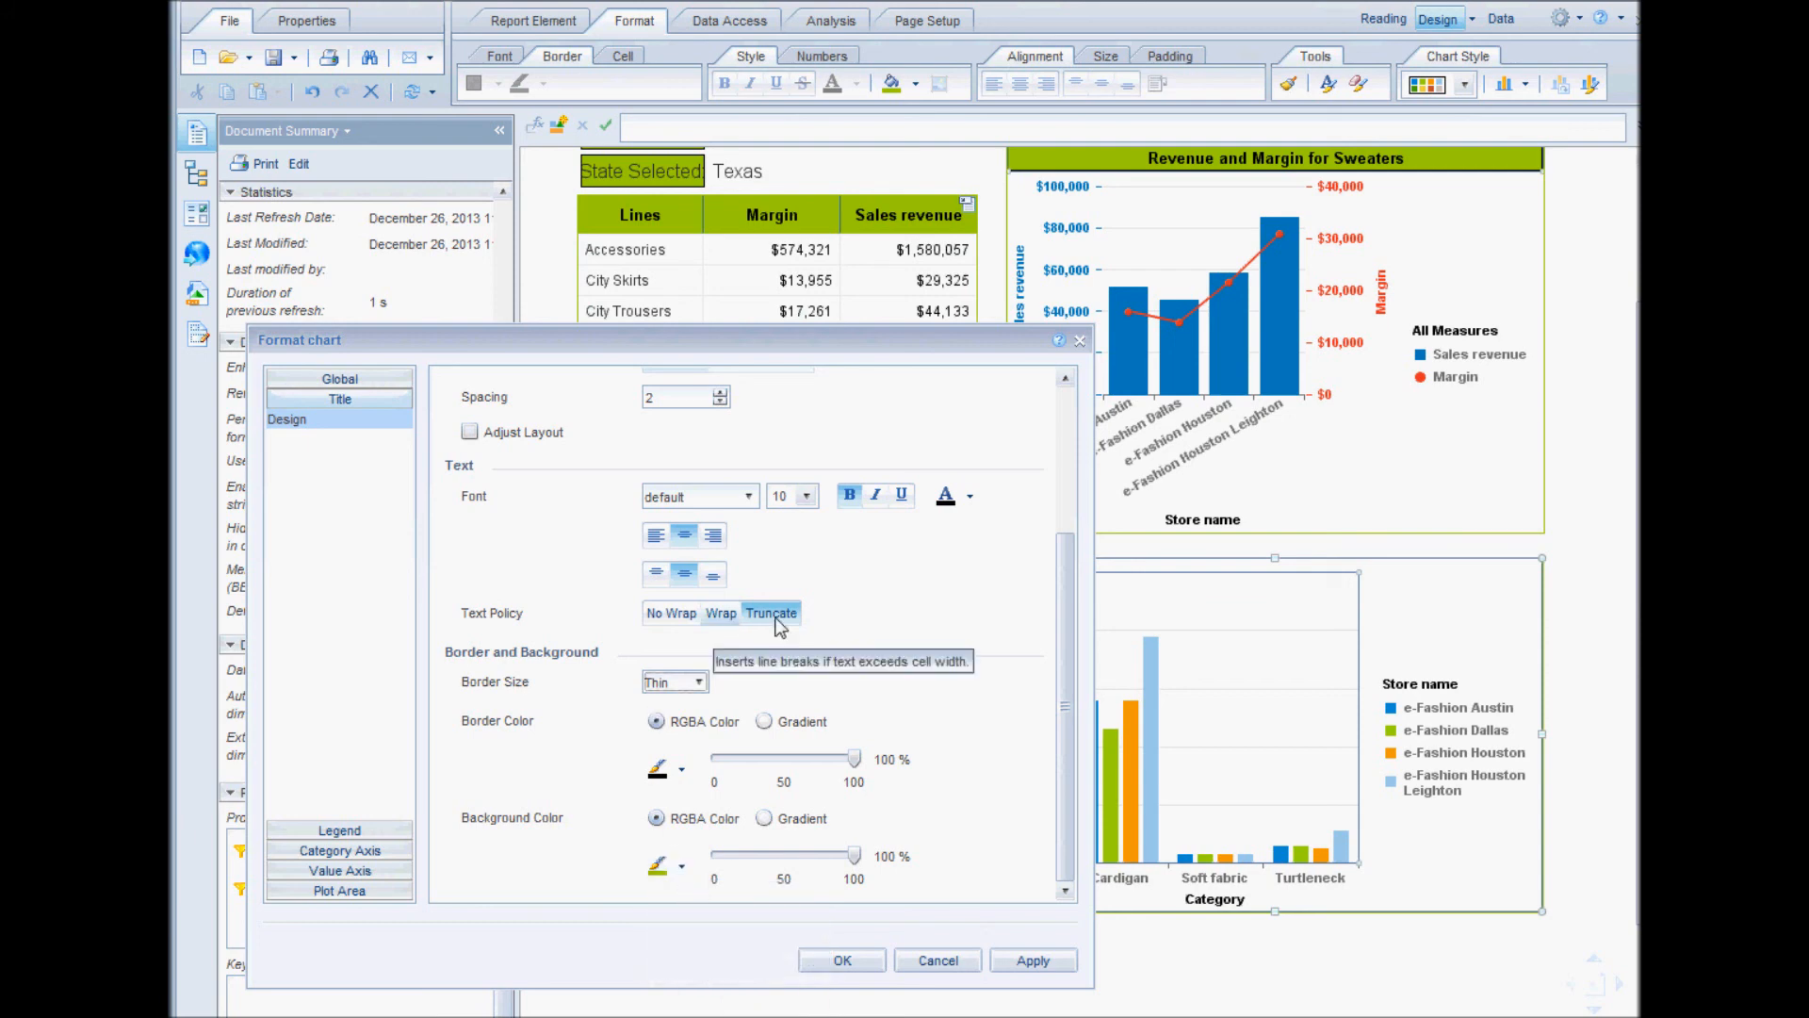
left_click(1006, 963)
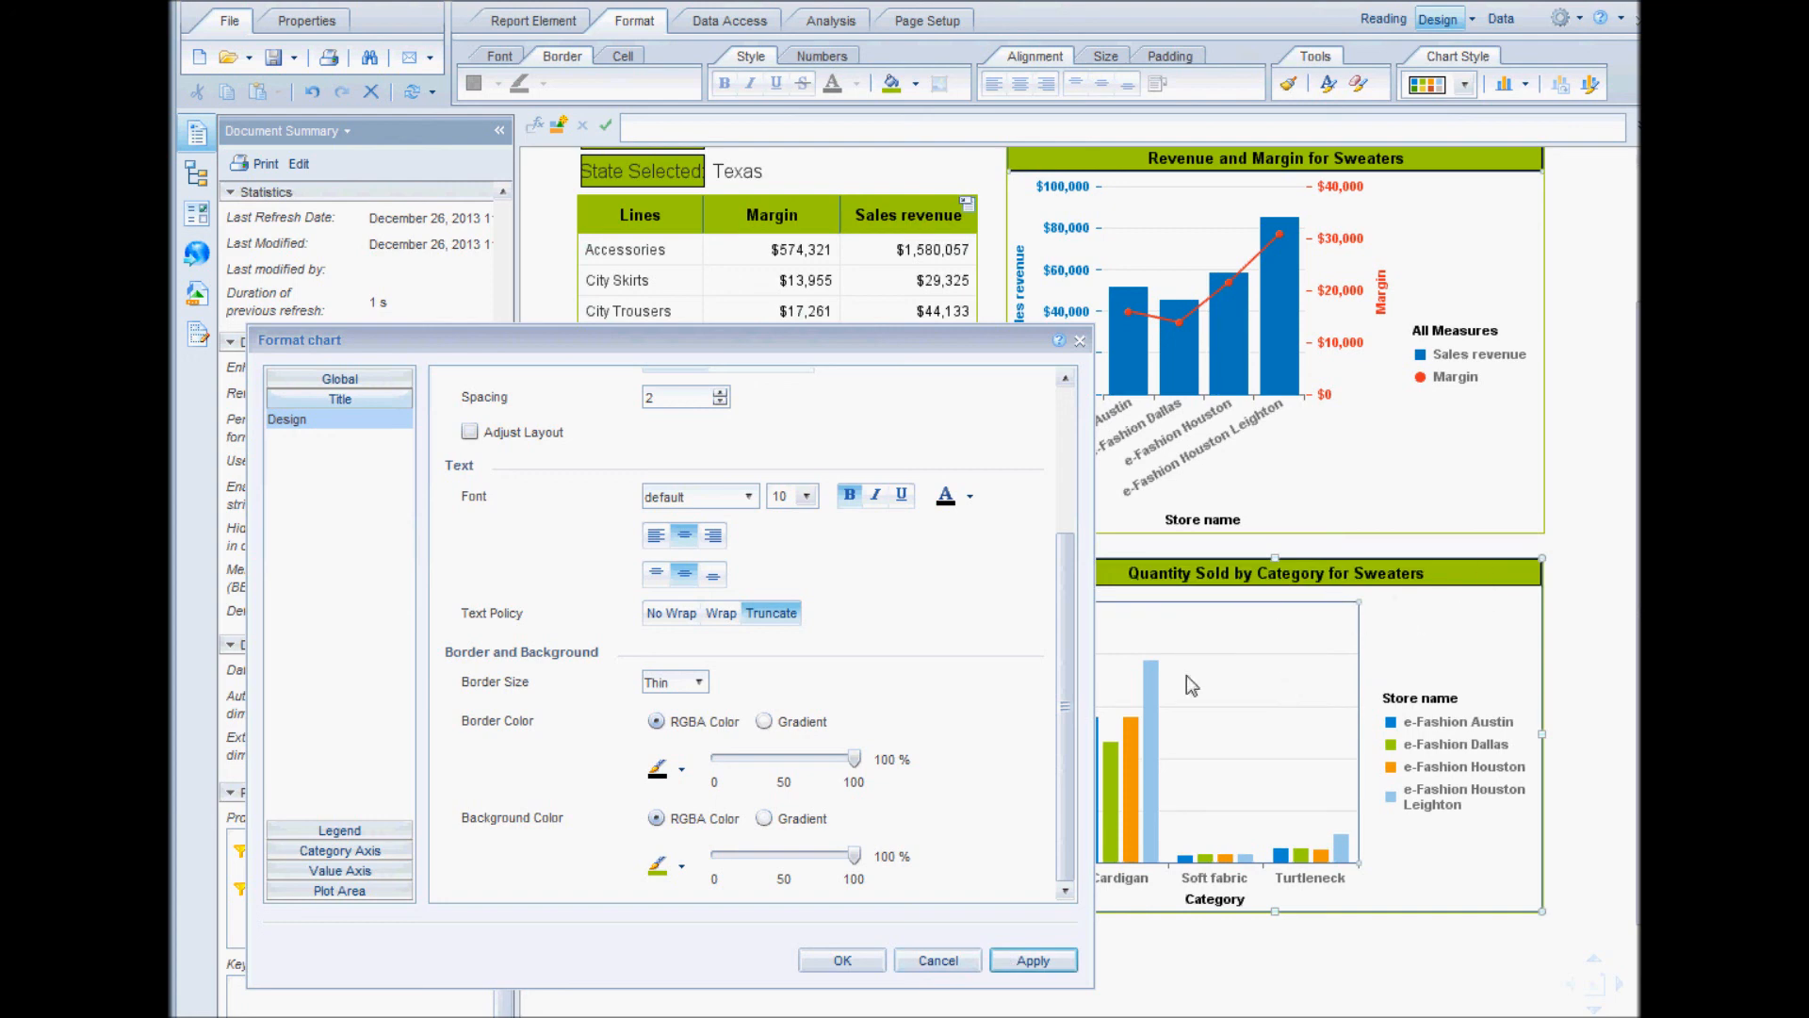
left_click(820, 960)
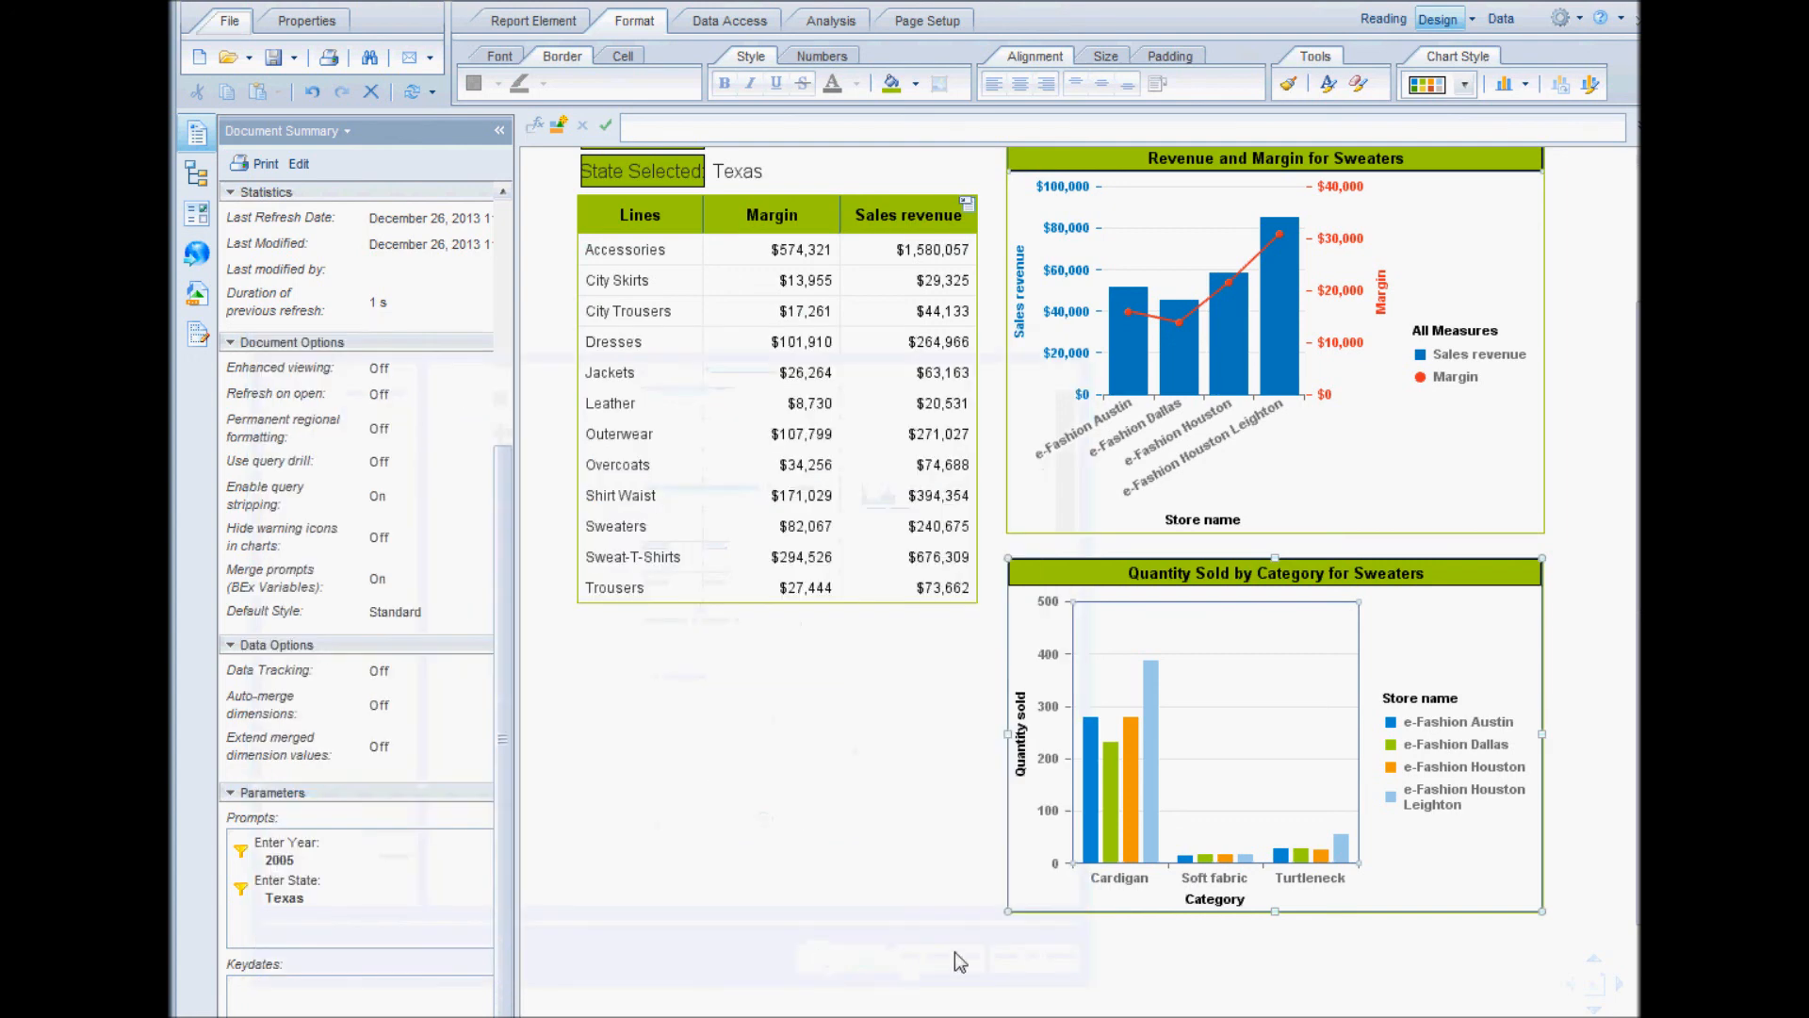
Test both charts' dynamic titles by selecting Shirt Waist, followed by Jackets, in the product lines table
scroll(921, 905, "up", 1)
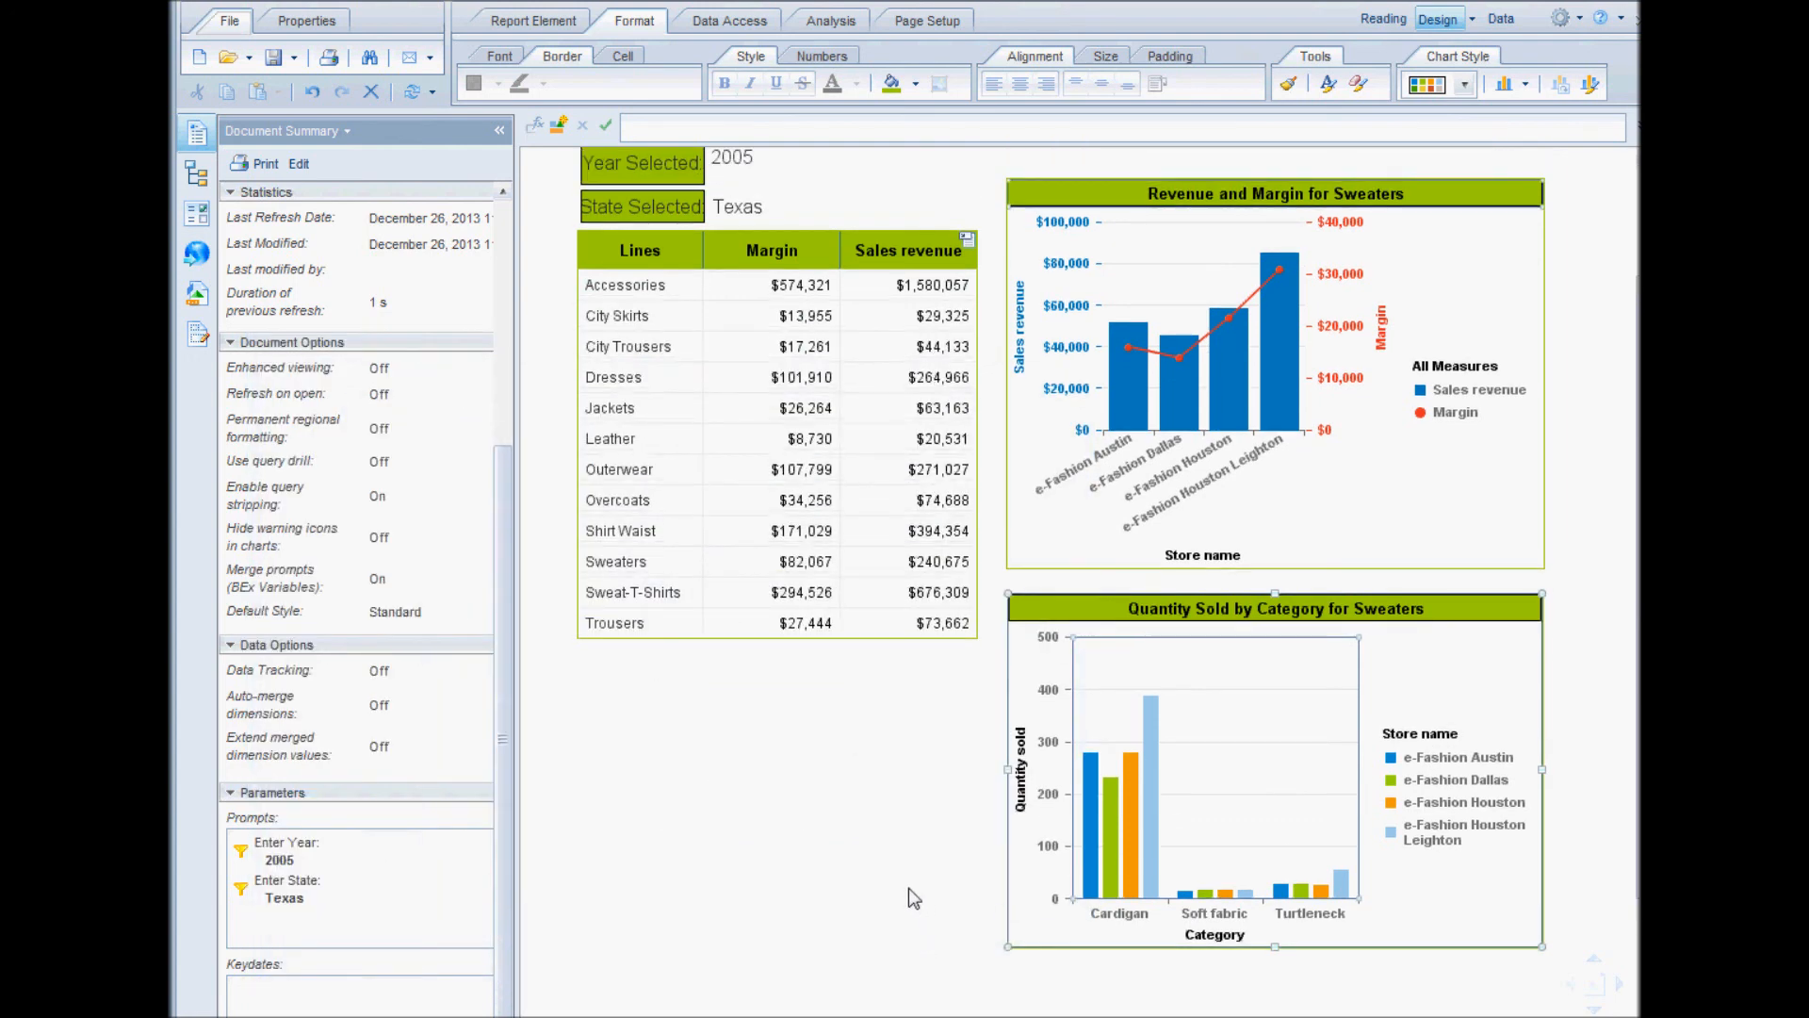
scroll(909, 887, "up", 4)
scroll(908, 888, "down", 3)
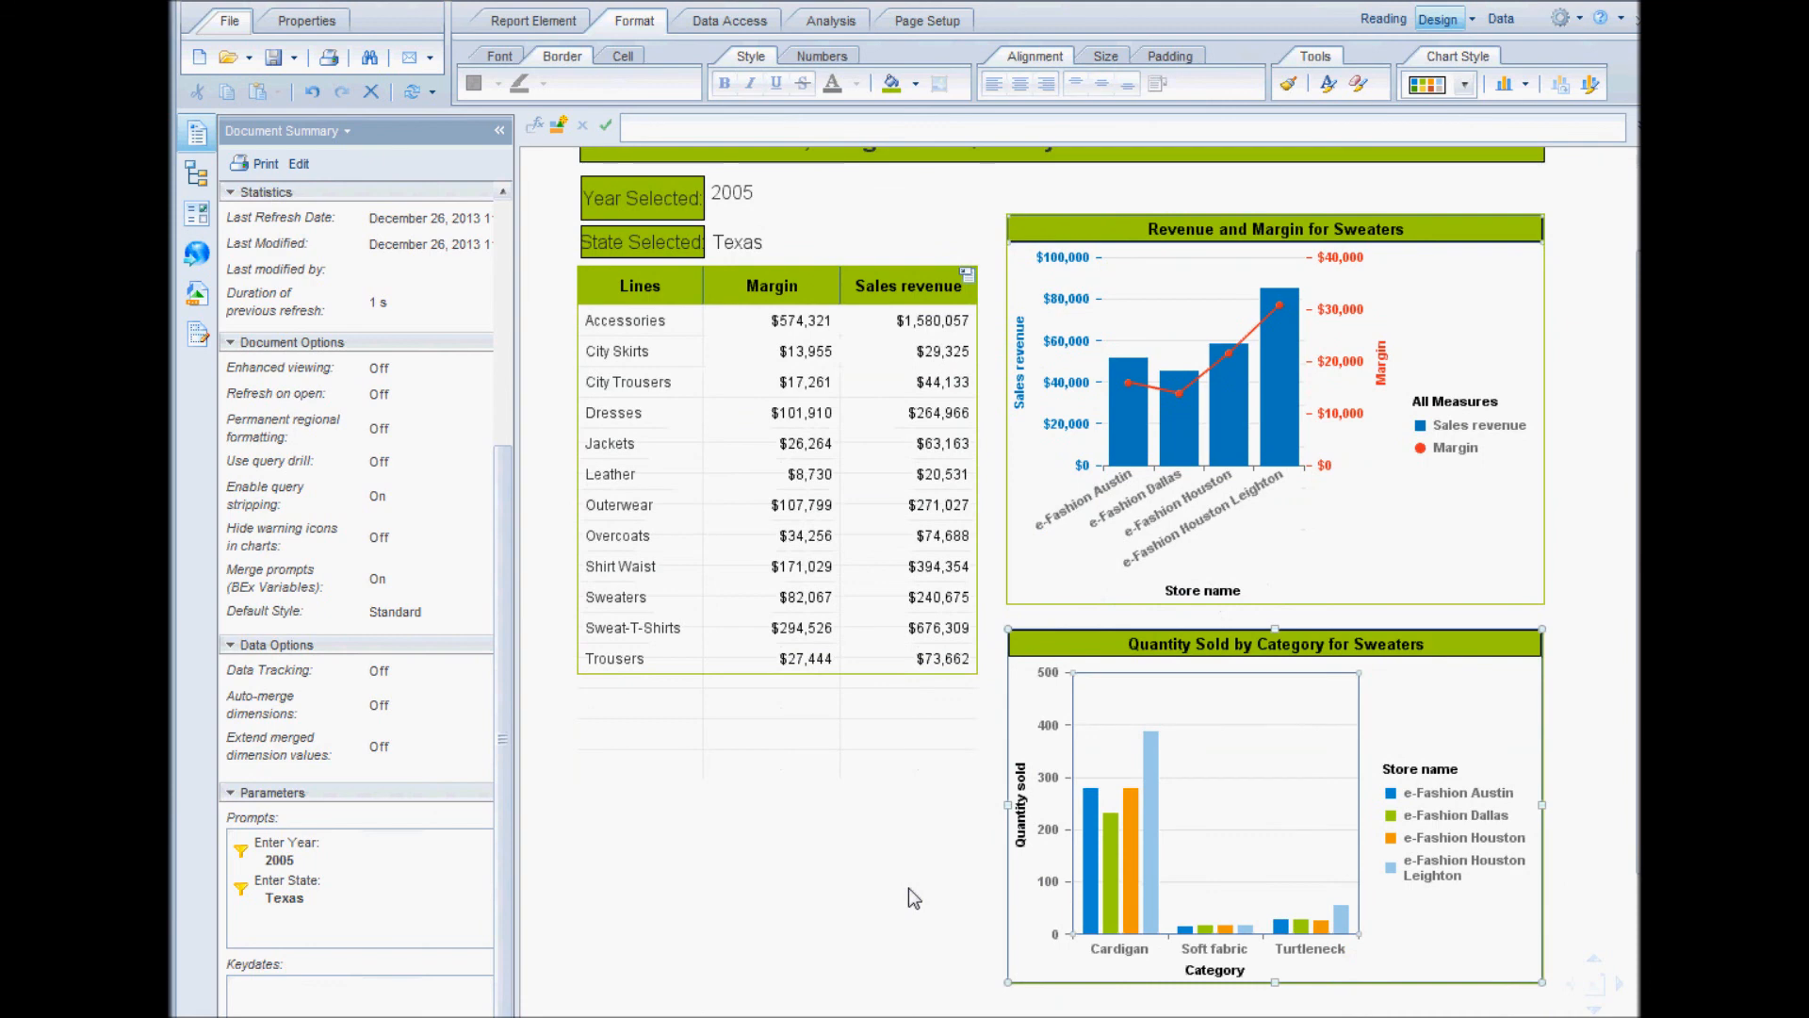
left_click(1320, 649)
left_click(621, 566)
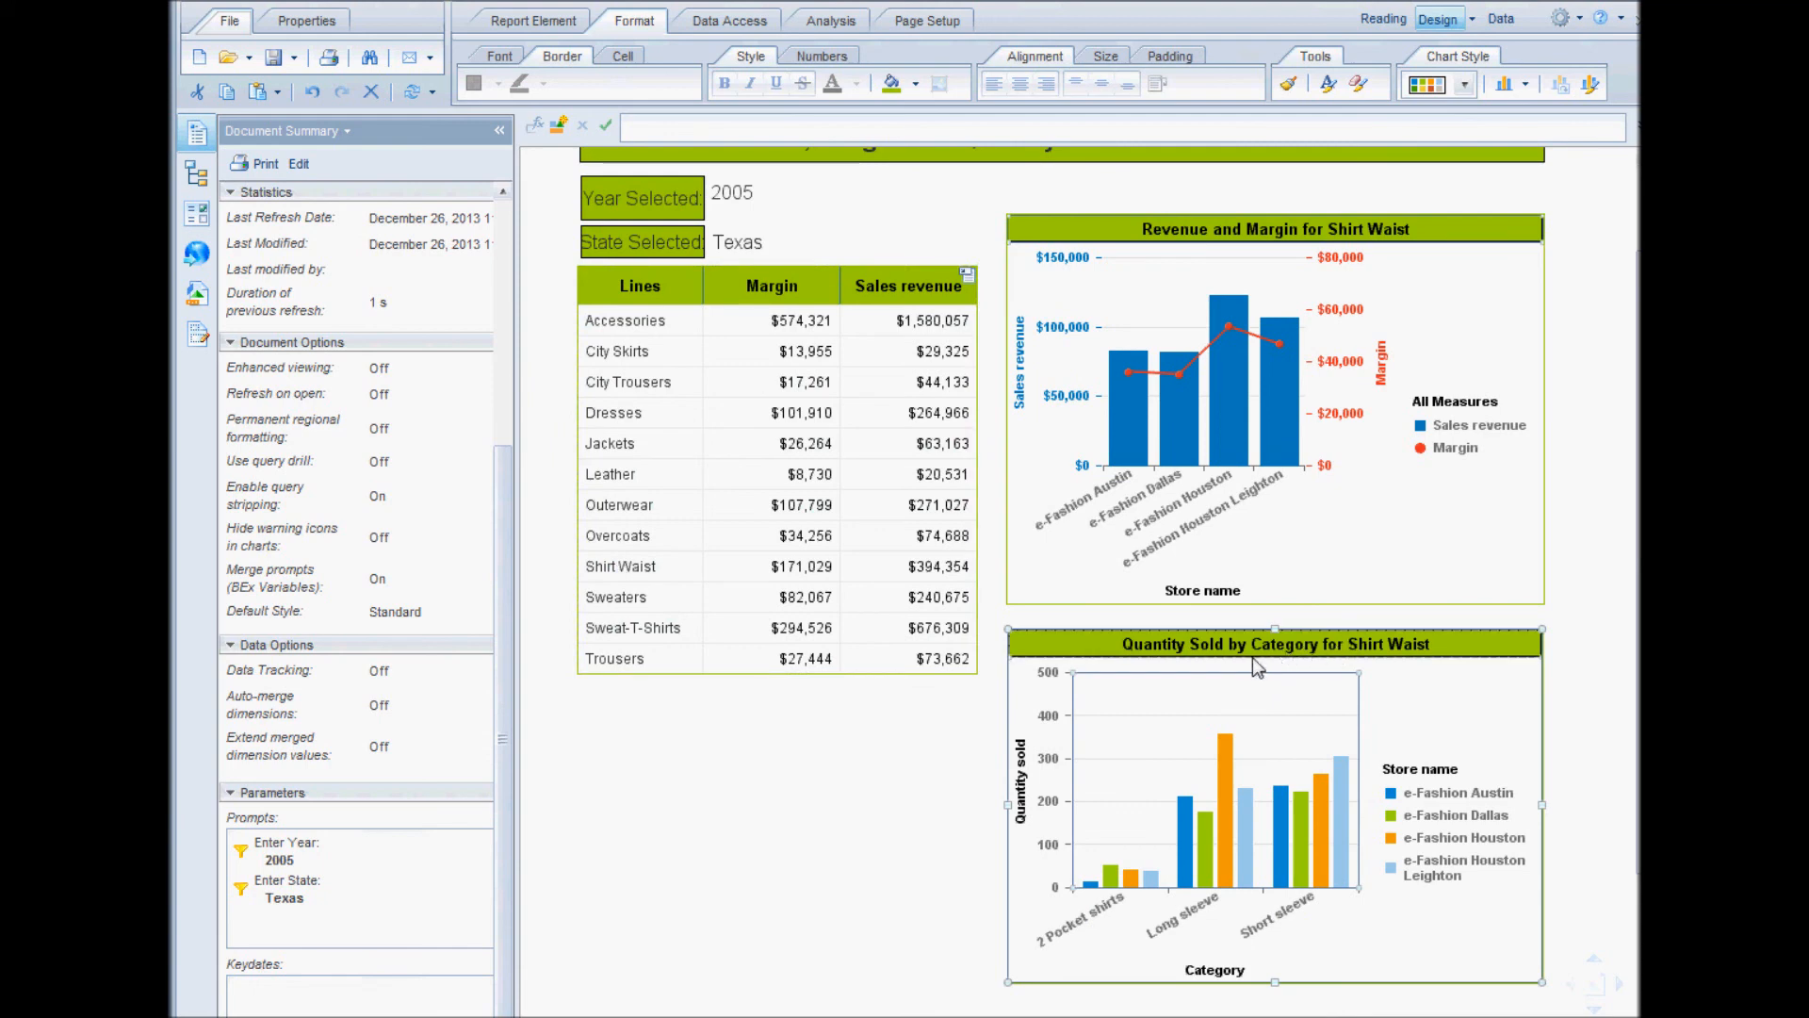
left_click(615, 456)
scroll(766, 801, "up", 1)
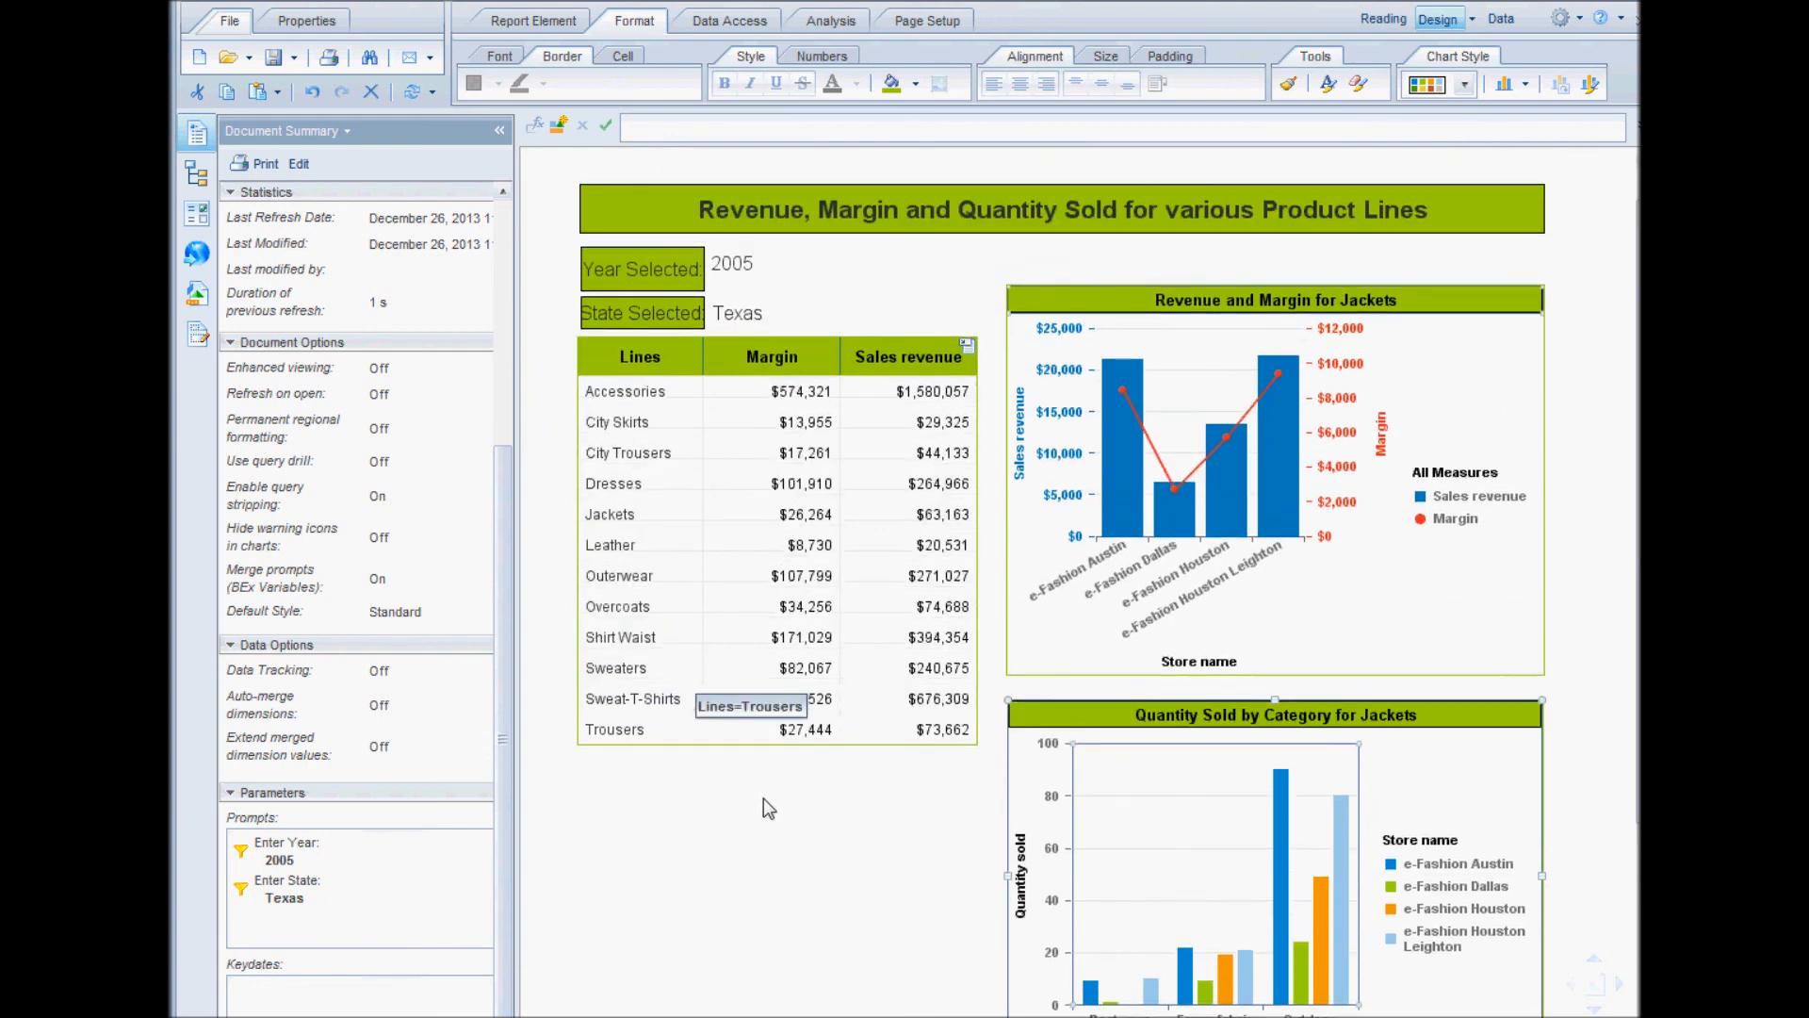
scroll(764, 805, "down", 1)
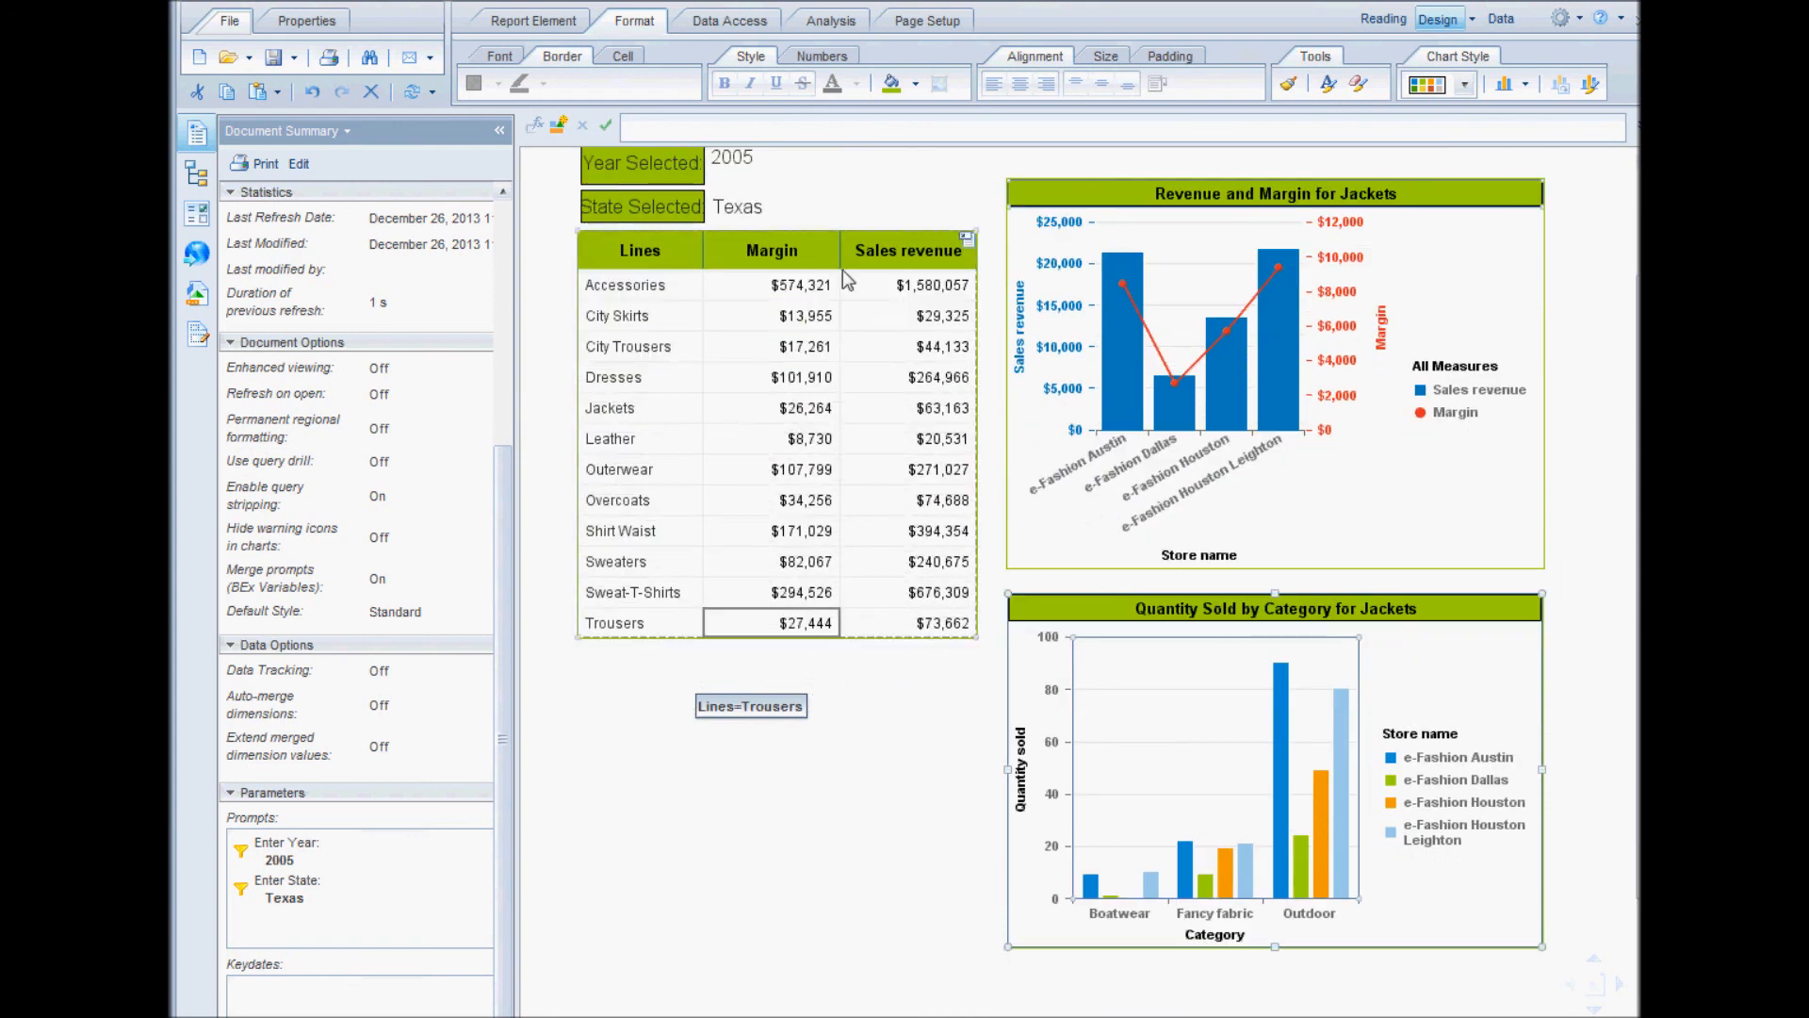